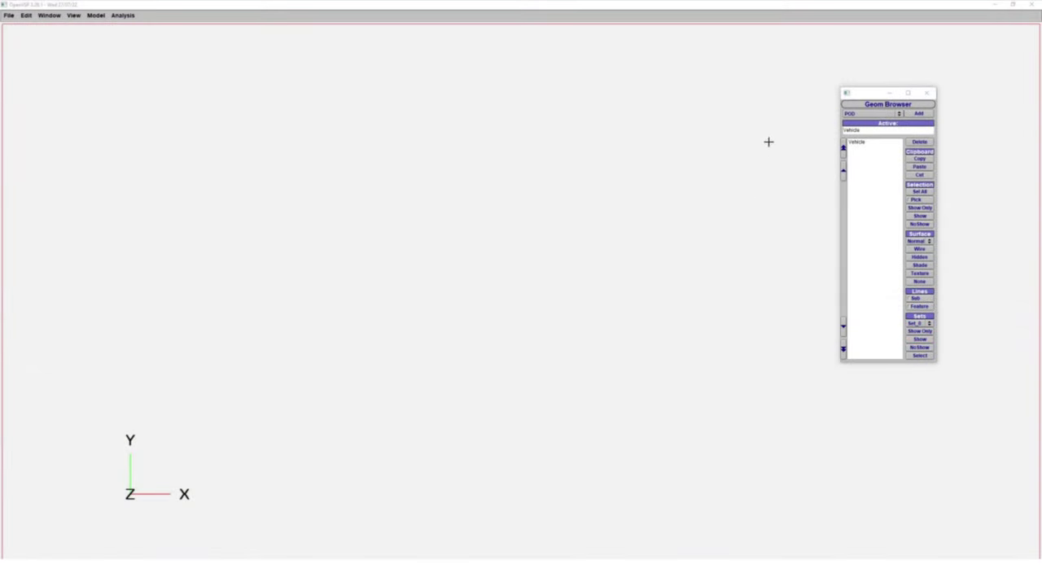
Add a WING component to the vehicle.
left_click(861, 114)
left_click(851, 128)
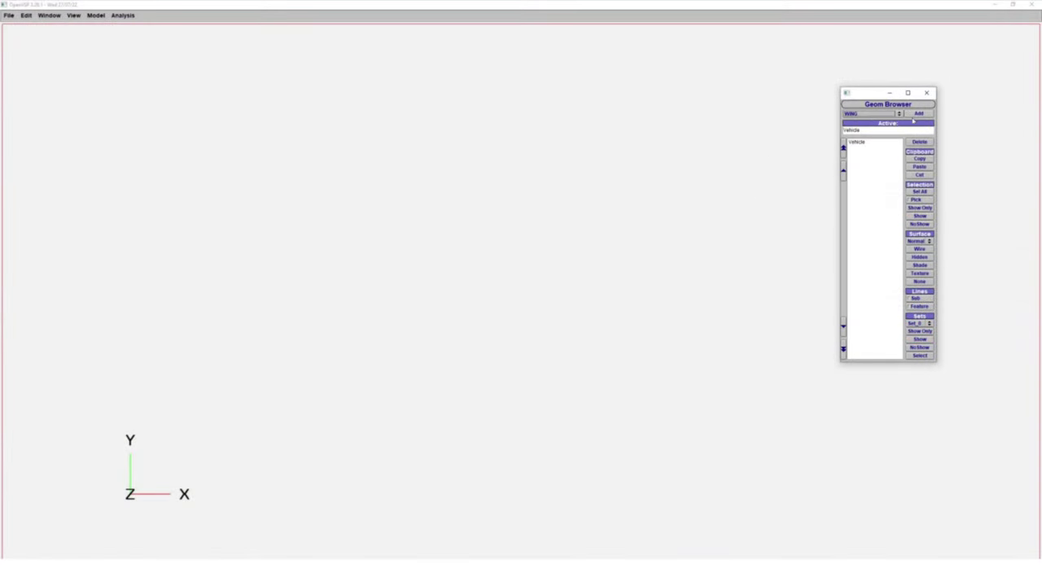
left_click(918, 114)
left_click_drag(602, 269, 614, 244)
right_click_drag(615, 244, 520, 264)
Set the wing section's span to 10, root chord to 3 and tip chord to 2.
left_click(692, 28)
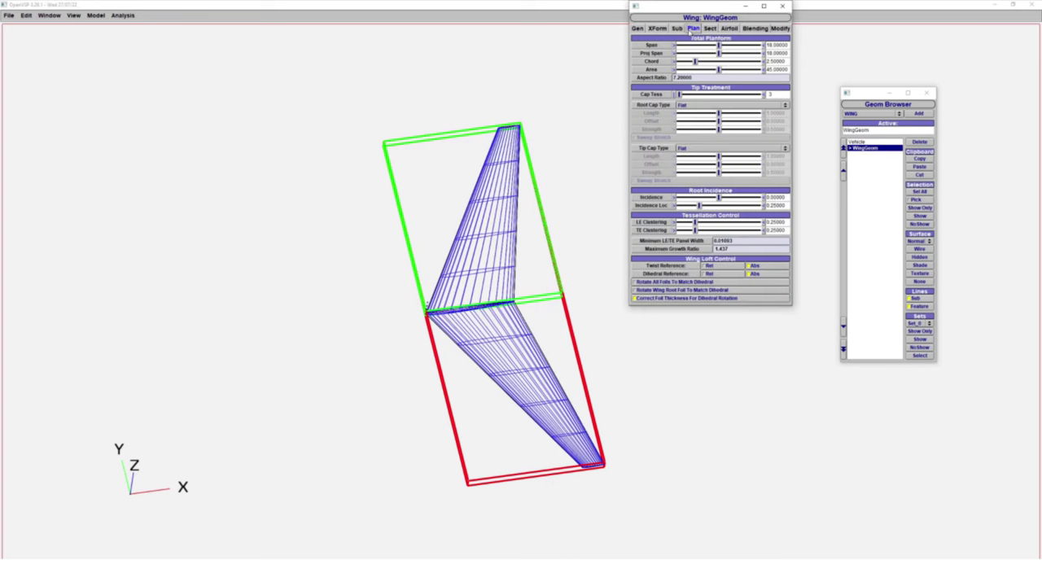
left_click(710, 29)
left_click_drag(787, 124, 738, 122)
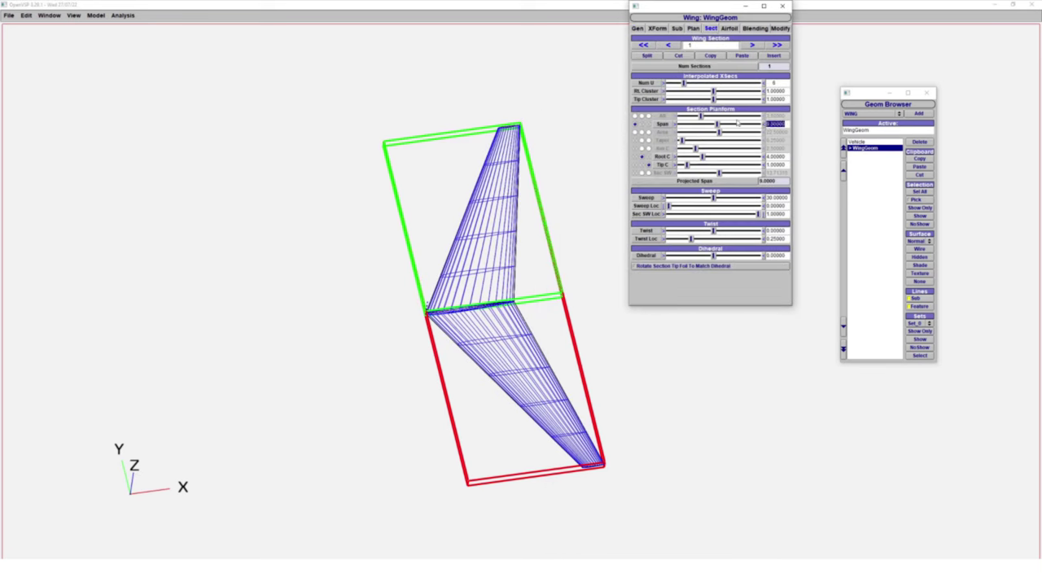
type("10")
key("Return")
double_click(777, 156)
type("3")
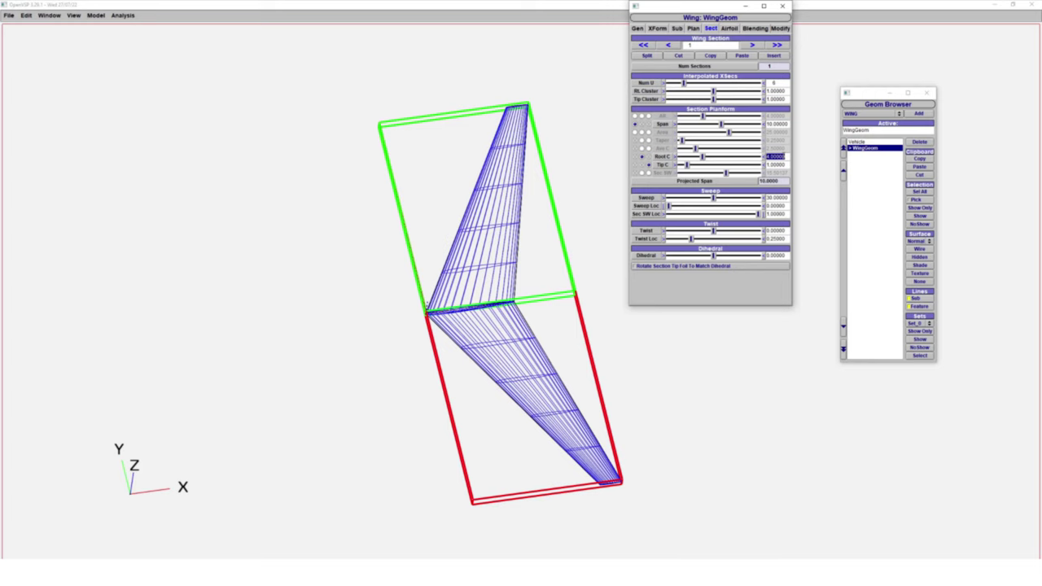
key("Return")
double_click(777, 164)
type("2")
key("Return")
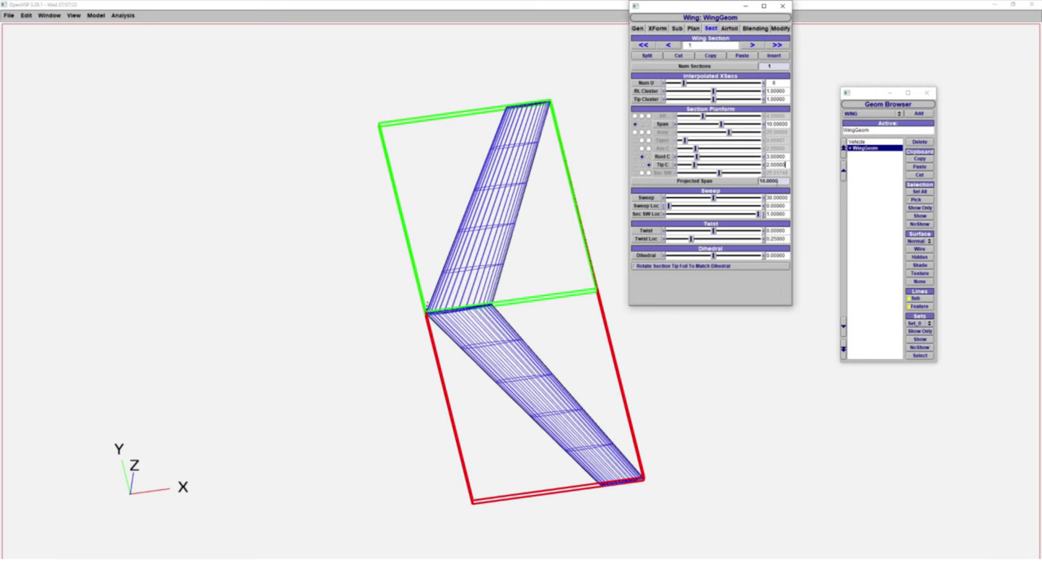
Set the wing section's sweep to 0 so its leading edge runs straight.
double_click(777, 198)
type("0")
key("Return")
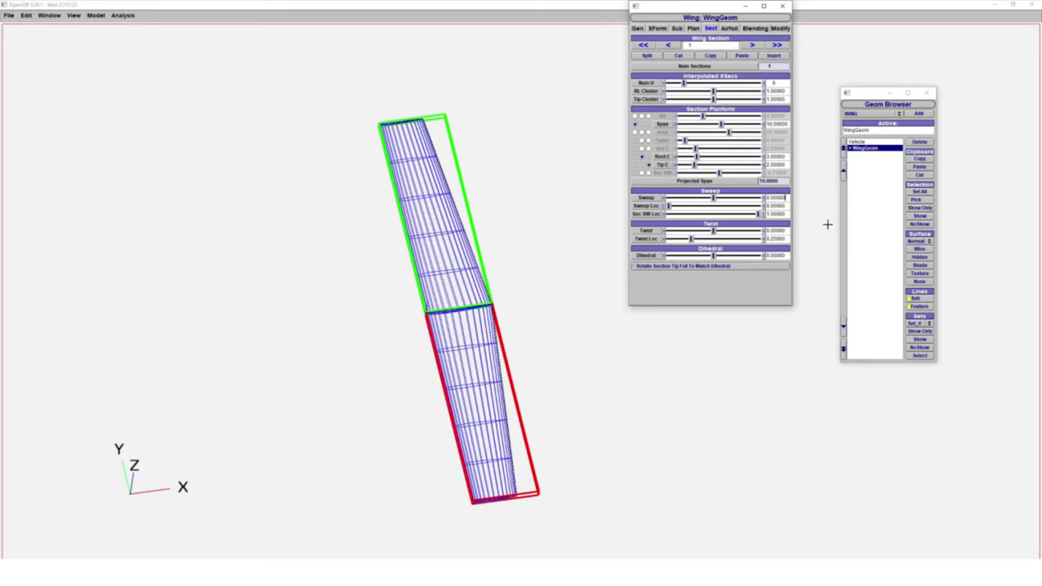
left_click_drag(586, 256, 330, 355)
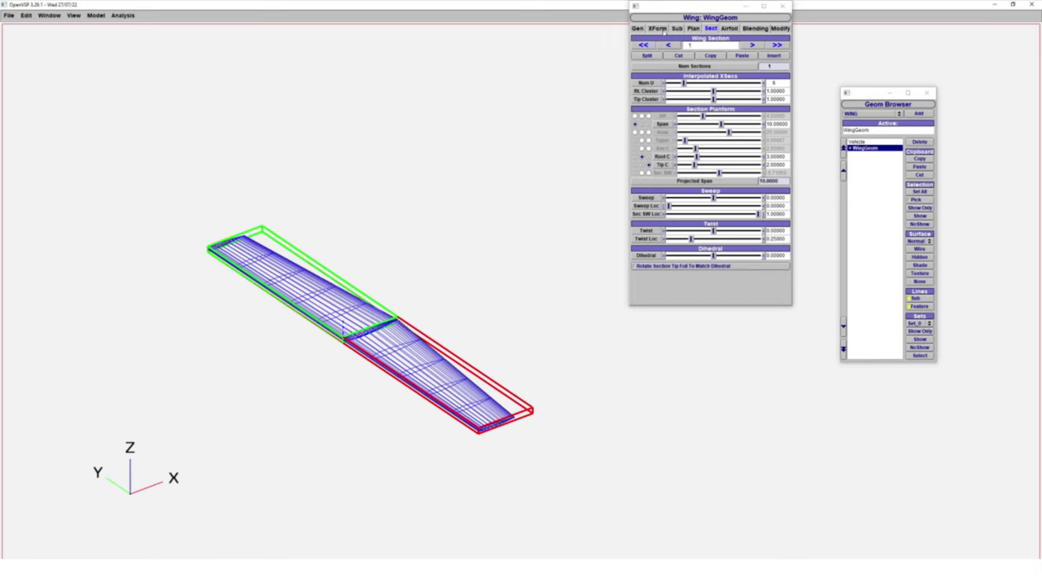
left_click(883, 114)
left_click(882, 114)
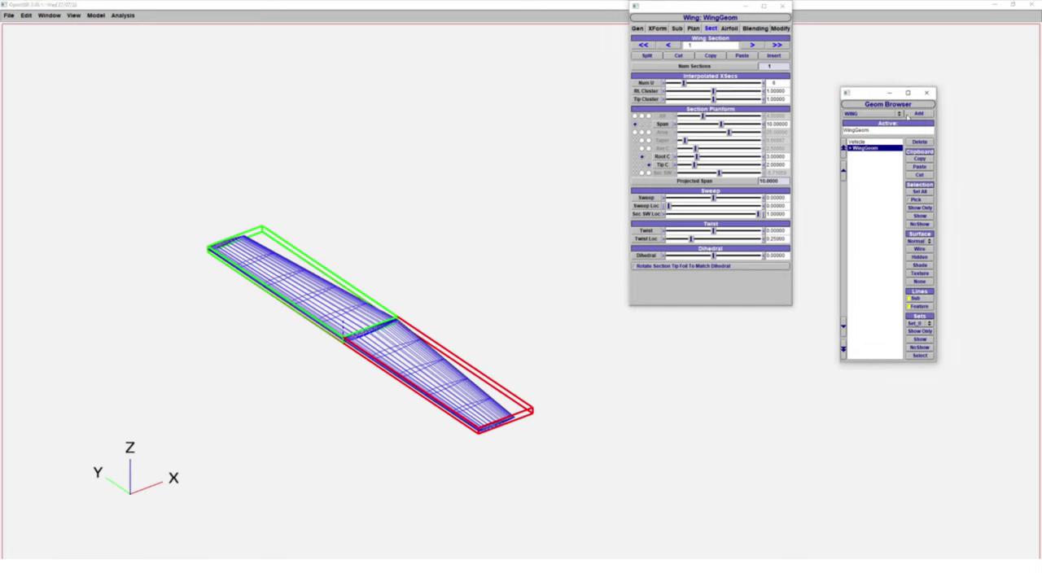
left_click(918, 113)
left_click(878, 154)
key("Delete")
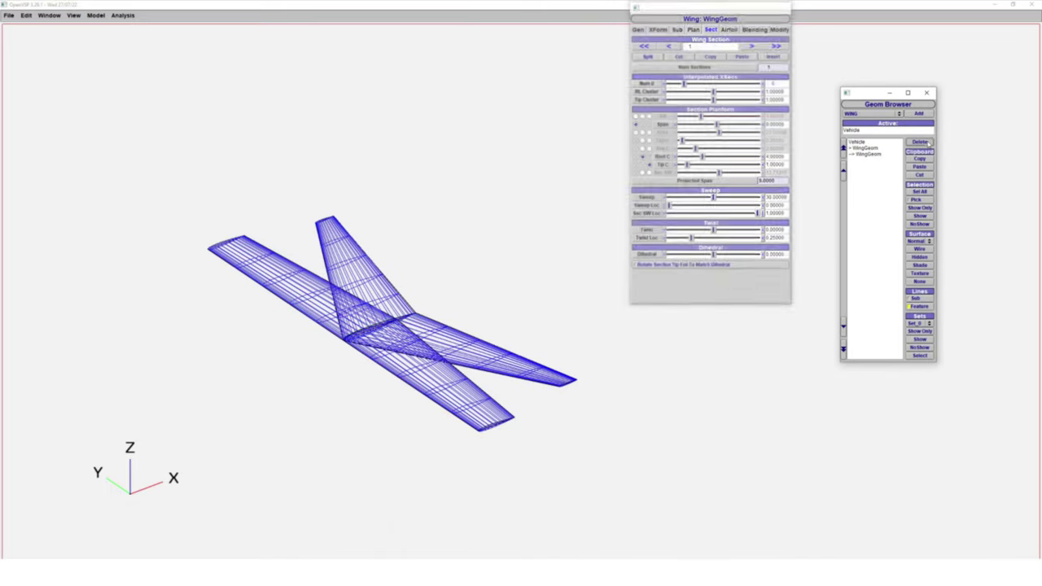
left_click(877, 154)
key("Delete")
Add two more WING components directly under the vehicle, not as children of the first wing.
left_click(918, 113)
left_click(884, 173)
left_click(918, 113)
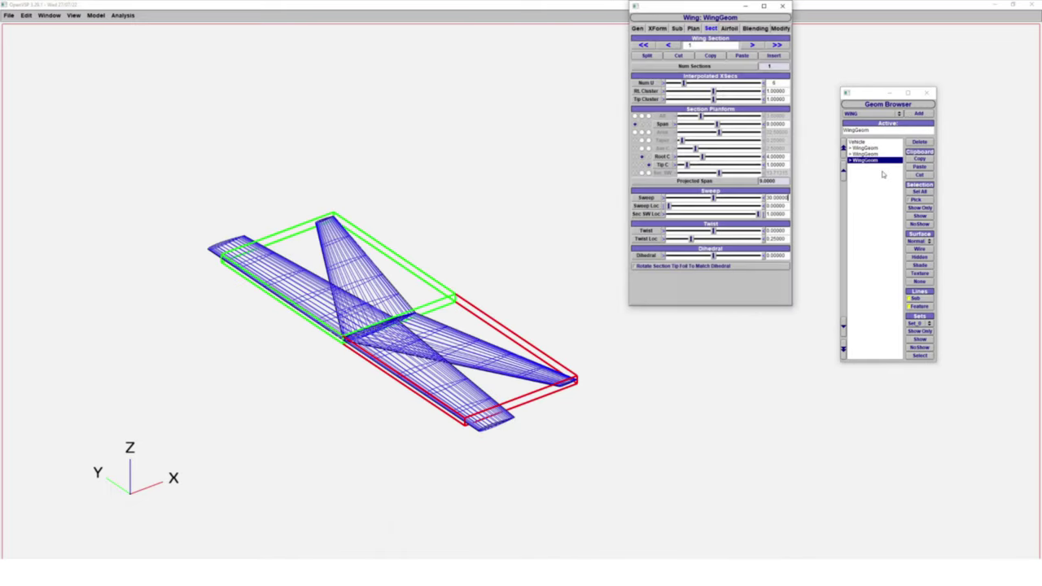
left_click(884, 173)
Rename the second wing component as VT.
left_click(868, 155)
left_click(637, 27)
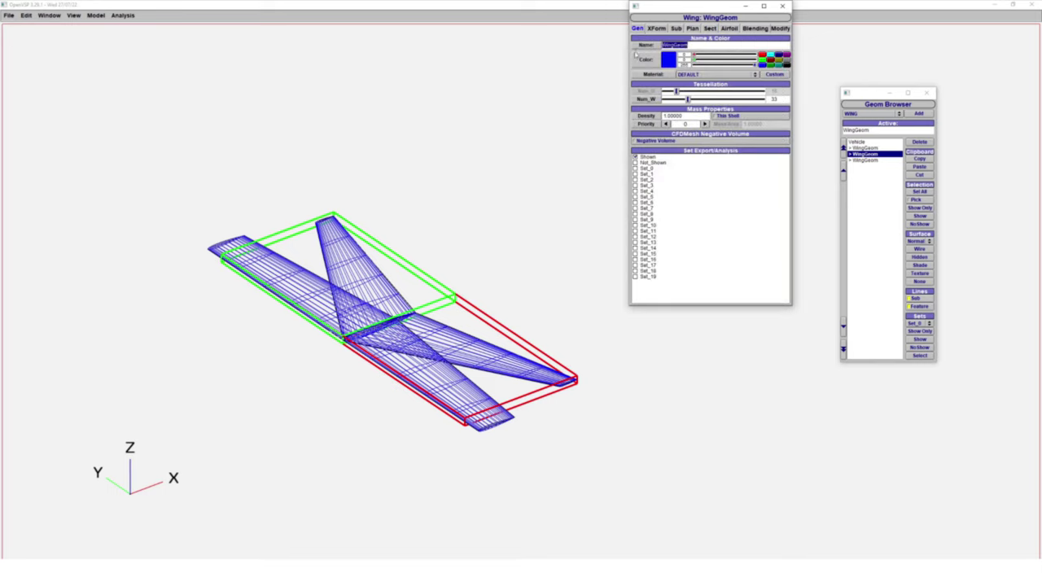
type("VT")
Turn off the VT wing's XZ planar symmetry and set its X rotation to 90.
left_click(657, 28)
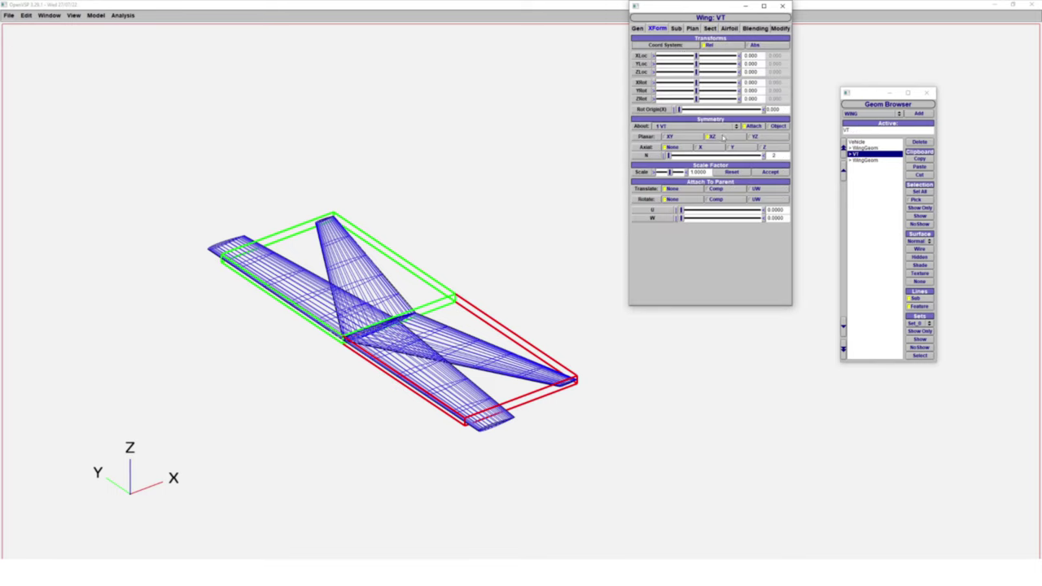
double_click(757, 83)
type("90")
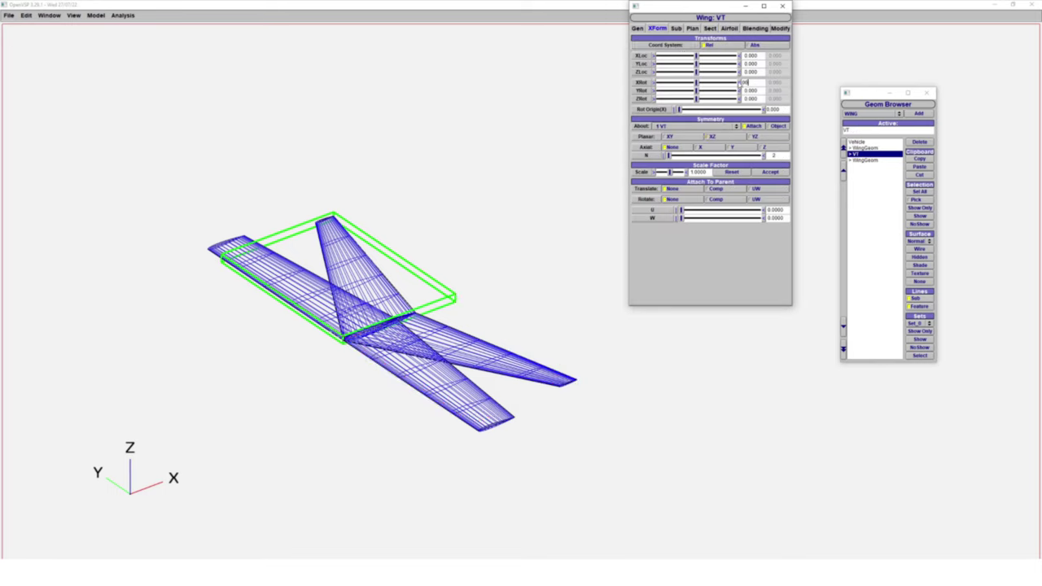
key("Return")
right_click_drag(449, 286, 350, 331)
Rename the third wing component as HT.
left_click(885, 161)
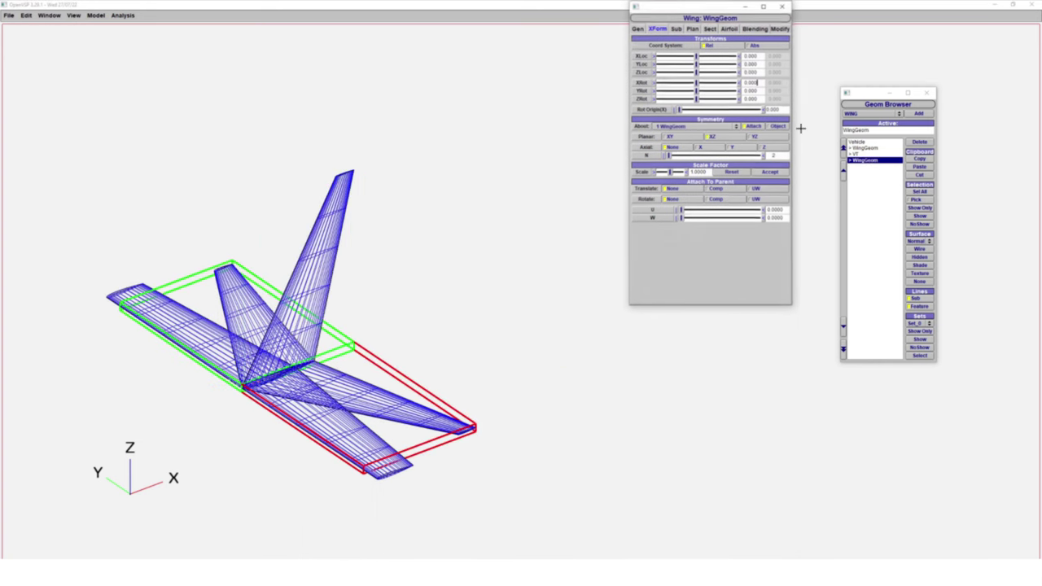
type("HT")
key("Return")
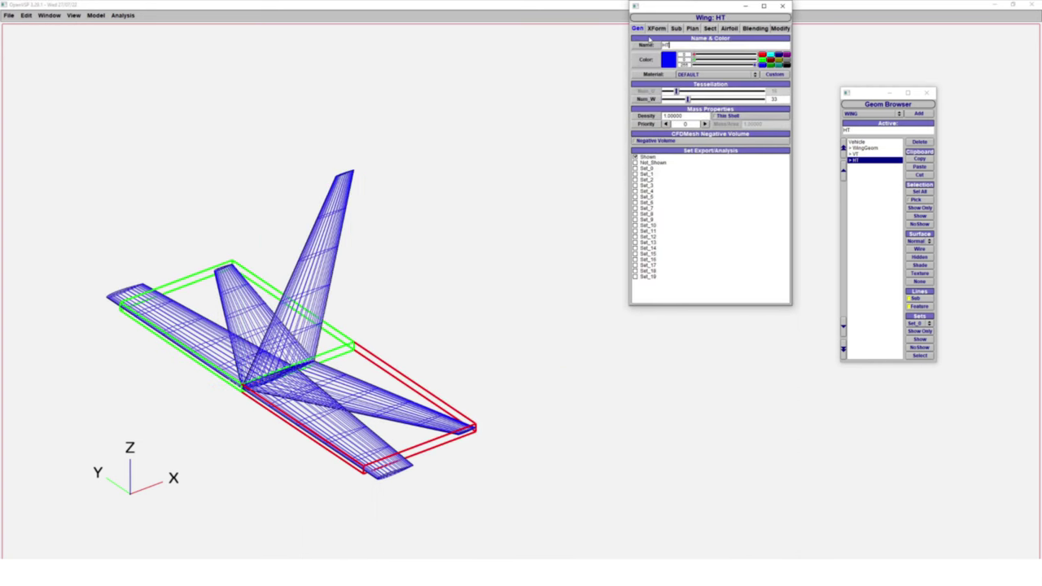
Shift the HT wing aft along X, trying a location of 5 and settling on 7.
left_click(657, 28)
double_click(753, 56)
type("5")
key("Return")
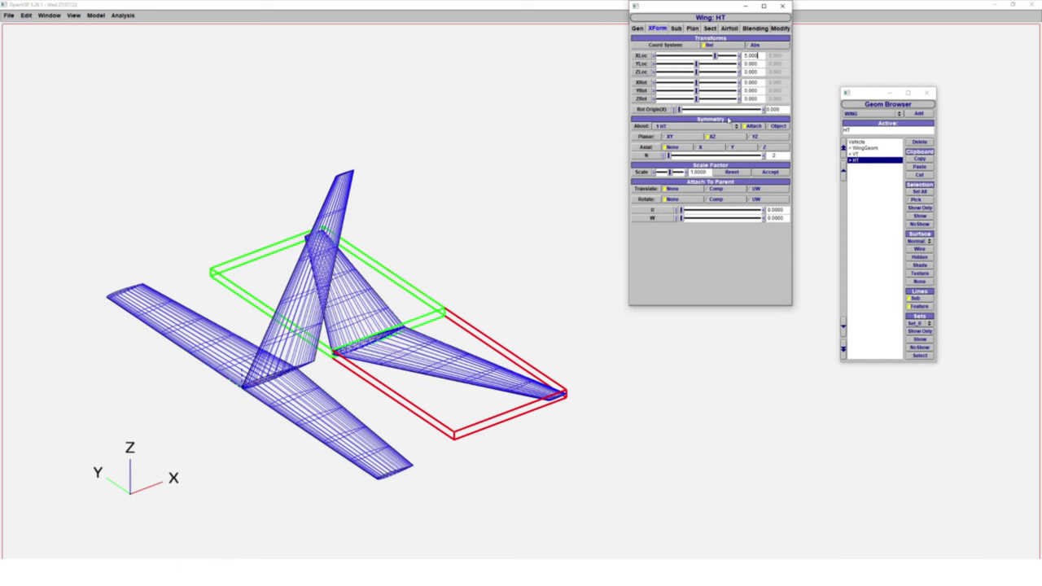
double_click(752, 55)
type("7")
key("Return")
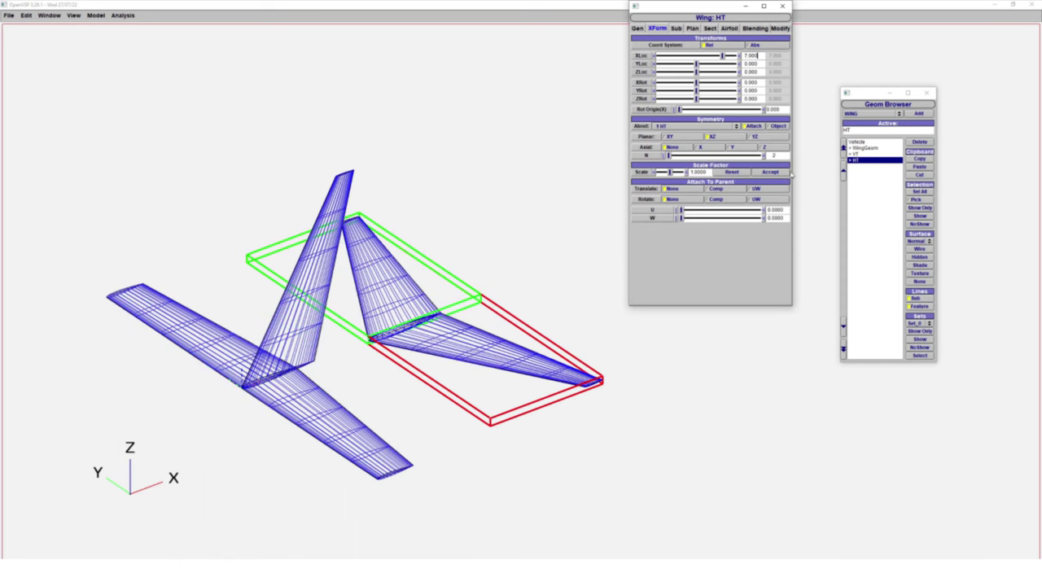
Set the VT wing's X location to 7 to align it with the HT wing.
left_click(860, 153)
double_click(752, 55)
type("7")
key("Return")
left_click_drag(662, 316, 525, 431)
left_click_drag(505, 360, 576, 296)
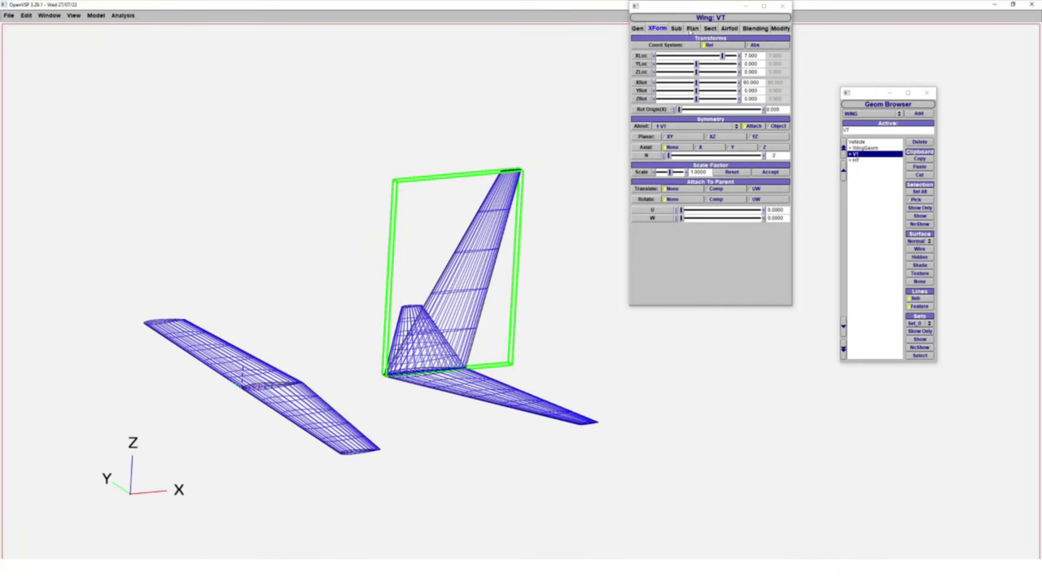
Set the VT wing section's span to 3.
left_click(709, 28)
left_click_drag(338, 398, 358, 430)
right_click_drag(531, 360, 545, 344)
left_click_drag(540, 400, 538, 372)
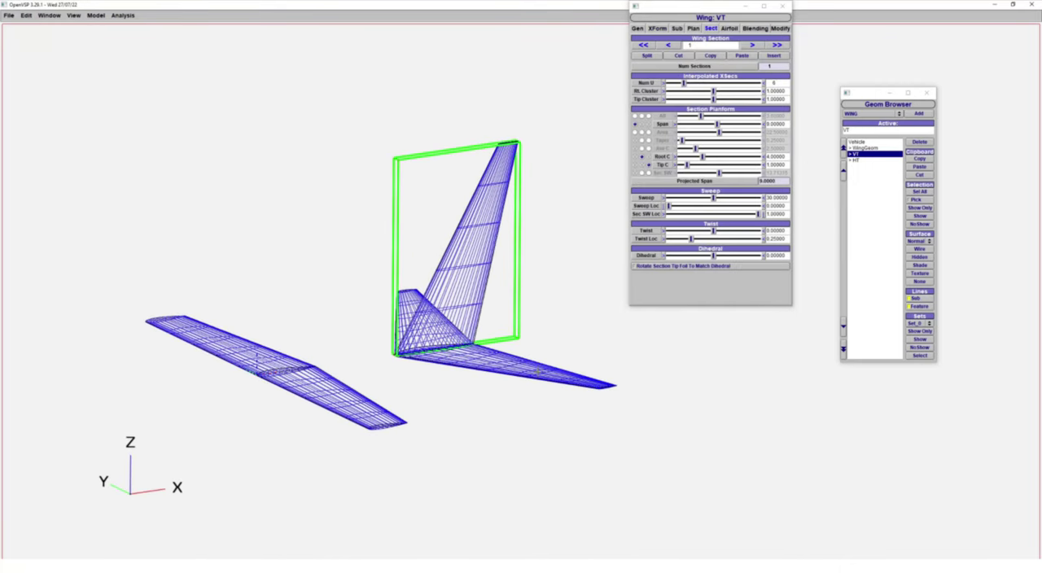
double_click(780, 123)
type("3")
key("Return")
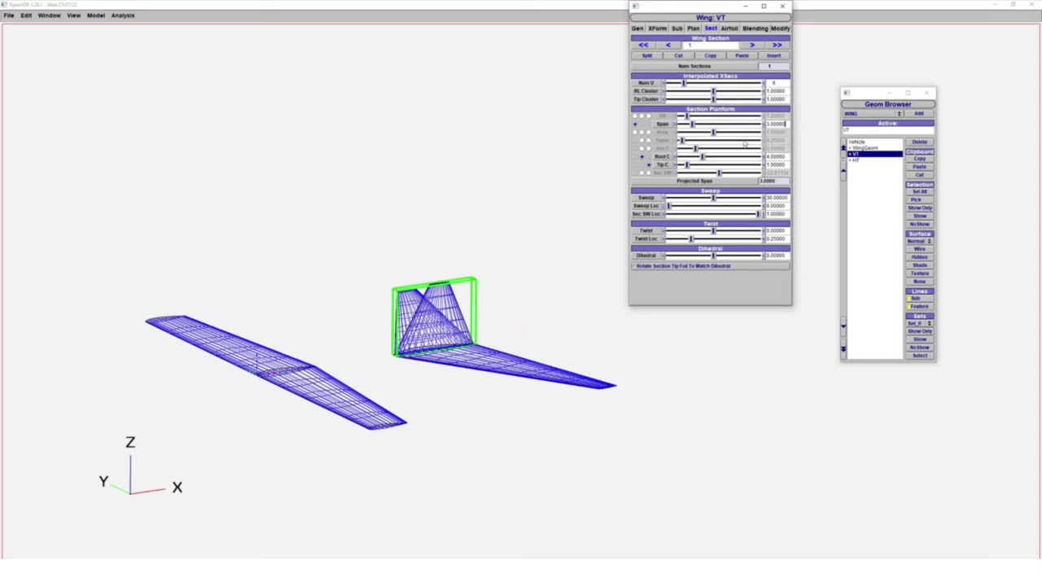
Try a span of 4 for the VT wing section and return it to 3.
left_click_drag(570, 281, 533, 281)
left_click(779, 157)
double_click(779, 124)
type("4")
key("Return")
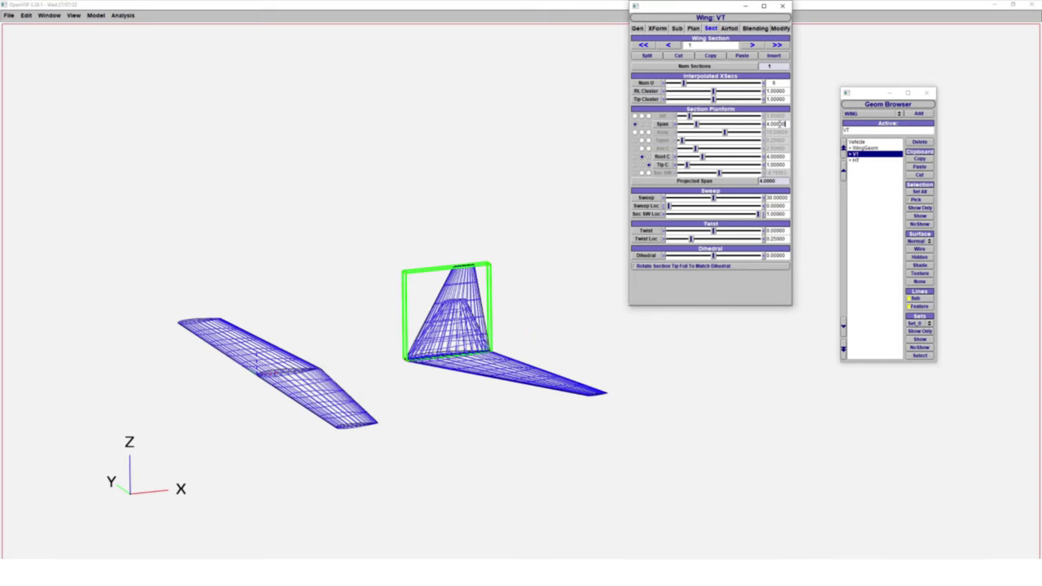
left_click_drag(477, 366, 338, 334)
double_click(781, 124)
type("3")
key("Return")
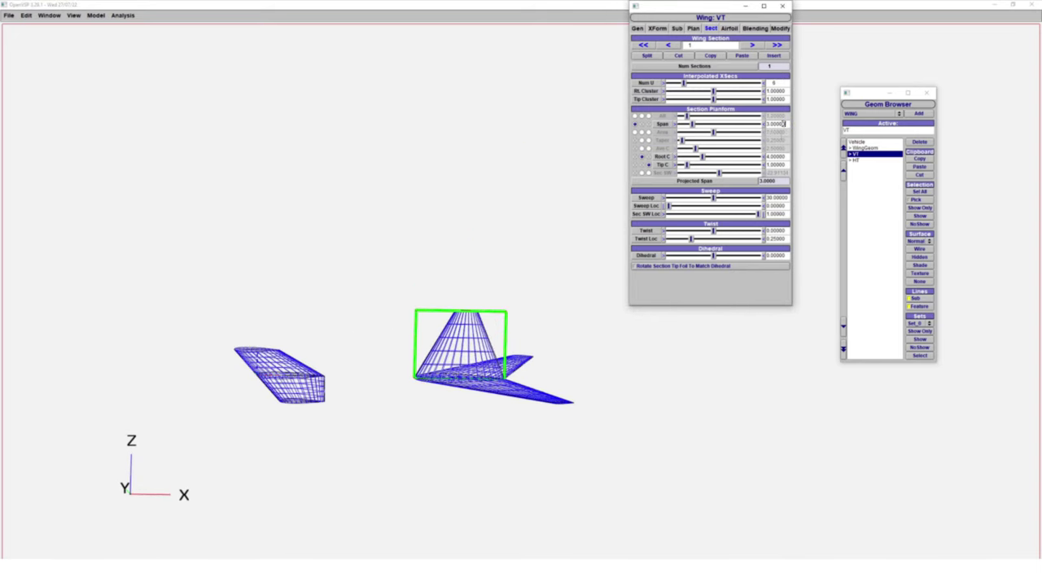
Set the VT wing section's root chord to 3 and tip chord to 0.75.
double_click(777, 157)
type("3")
key("Return")
left_click_drag(367, 360, 415, 440)
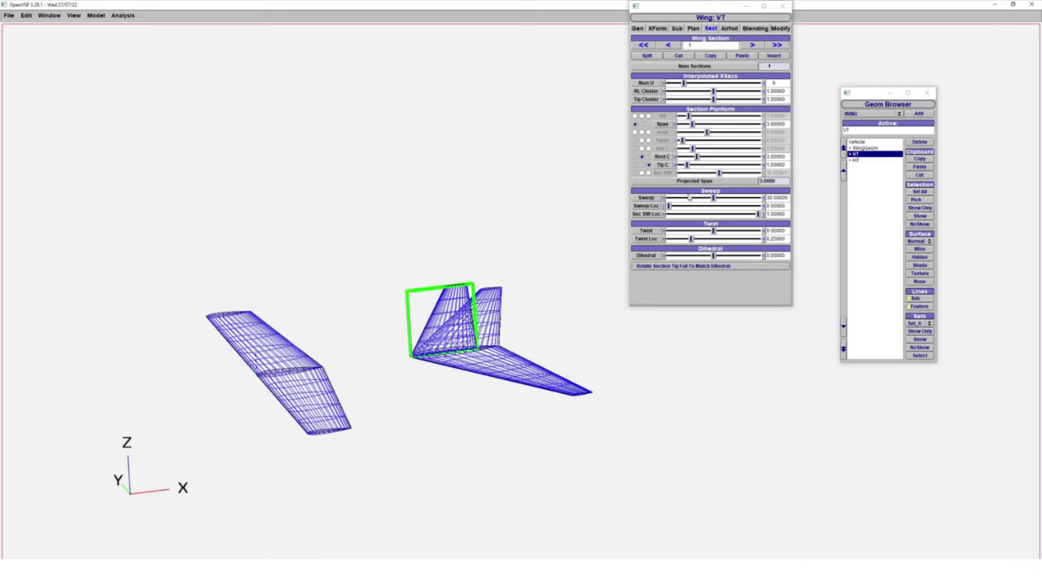
double_click(777, 164)
type("0")
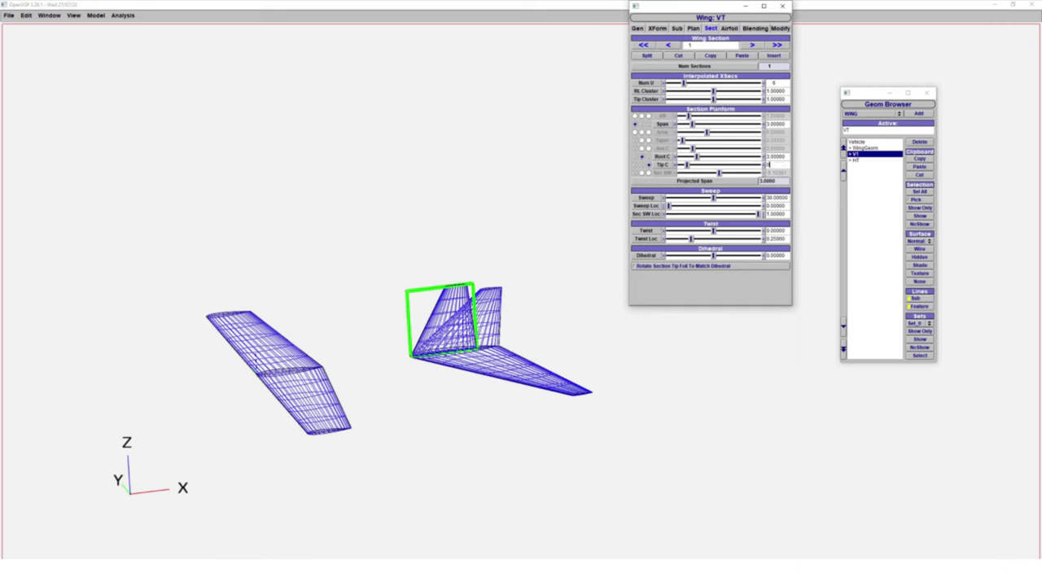
type(".75")
key("Return")
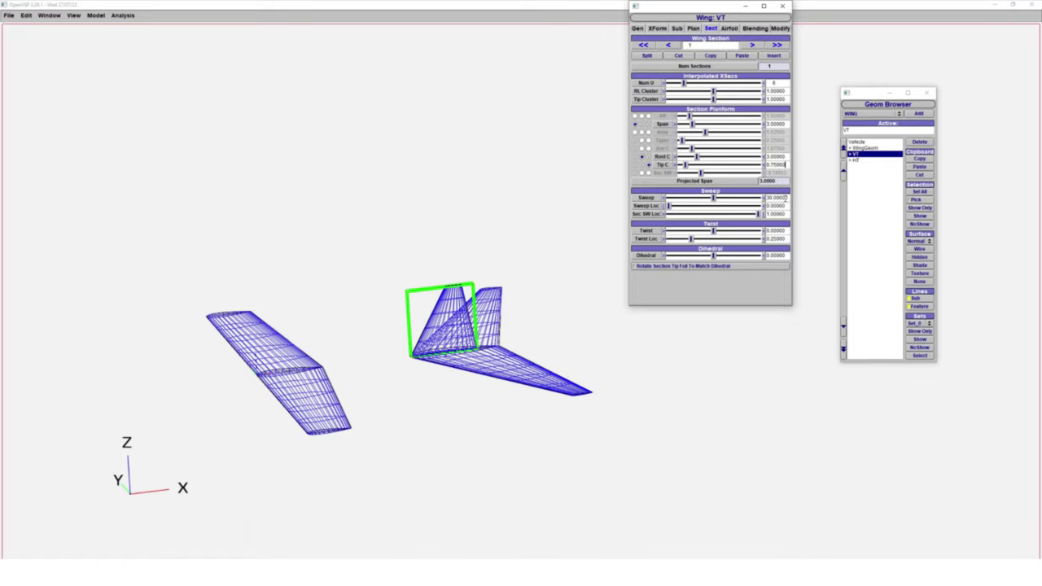
Set the VT wing section's sweep to 45.
double_click(778, 198)
type("45")
key("Return")
left_click_drag(350, 407, 387, 431)
Set the HT wing section's root chord to 2, after trying 3, and its tip chord to 1.5.
left_click(851, 161)
left_click_drag(366, 346, 397, 355)
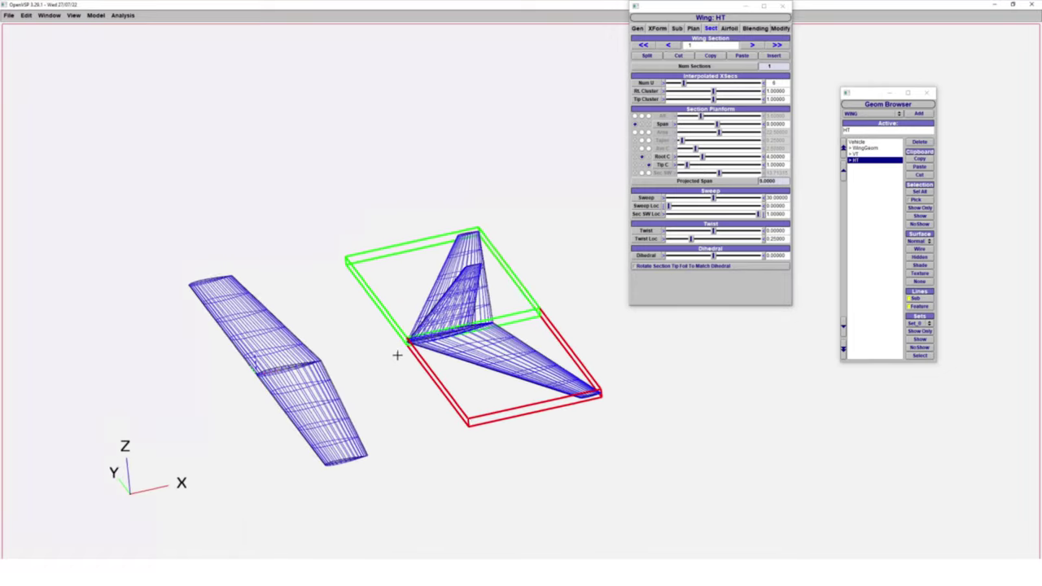
right_click_drag(397, 355, 368, 369)
double_click(775, 157)
type("3")
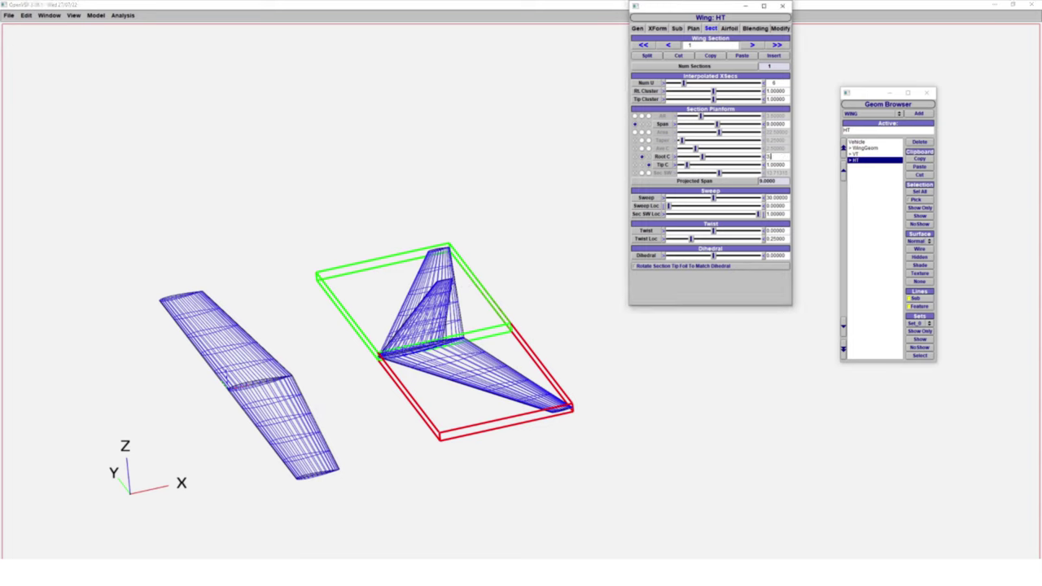
key("Return")
double_click(784, 156)
type("2")
key("Return")
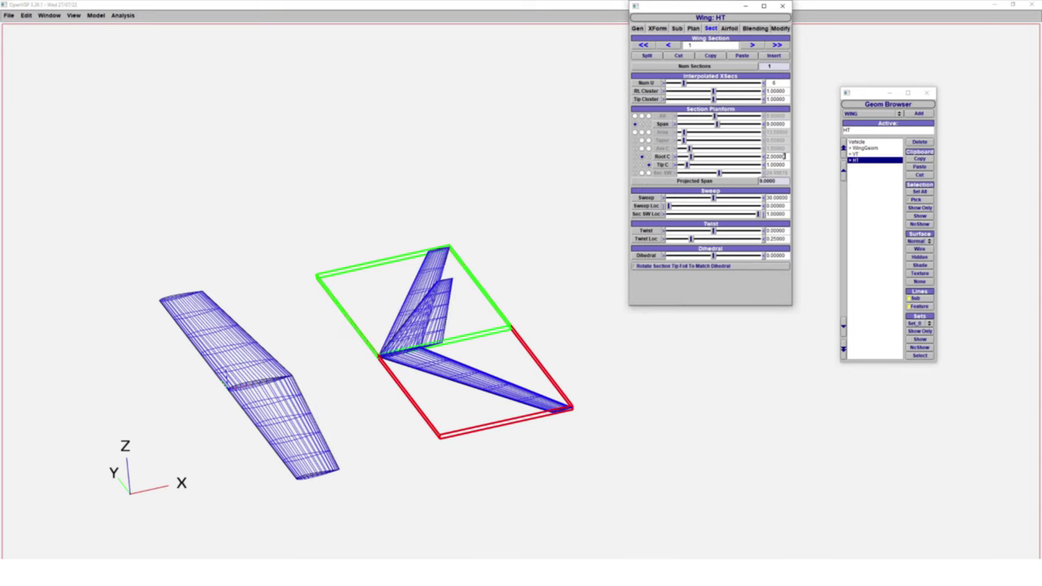
double_click(775, 164)
type("1.5")
key("Return")
Set the HT wing section's span to 3, after trying 2, and its sweep to 0.
double_click(778, 124)
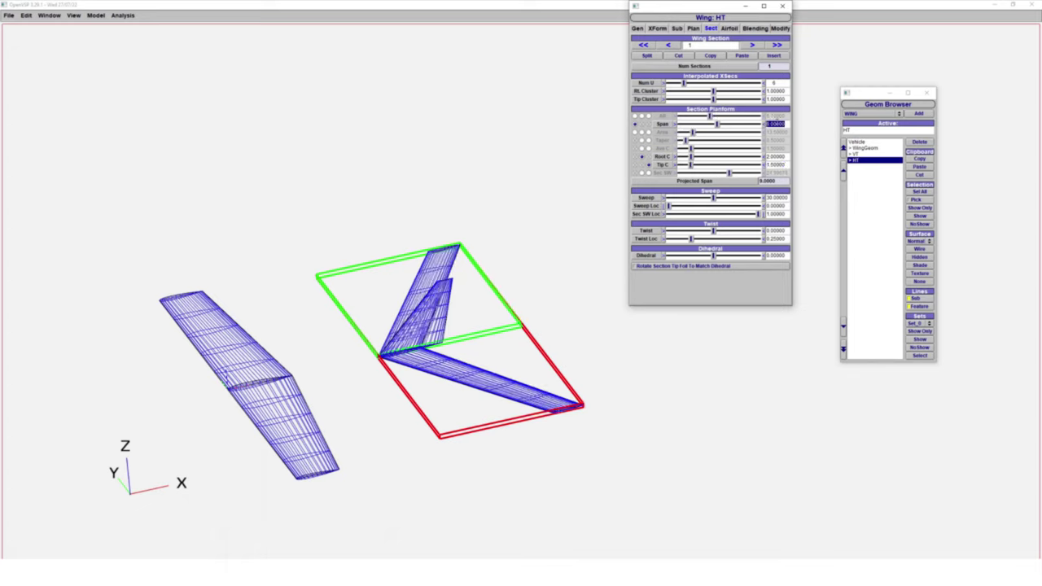
type("2")
key("Return")
left_click_drag(562, 277, 565, 321)
double_click(779, 124)
type("3")
key("Return")
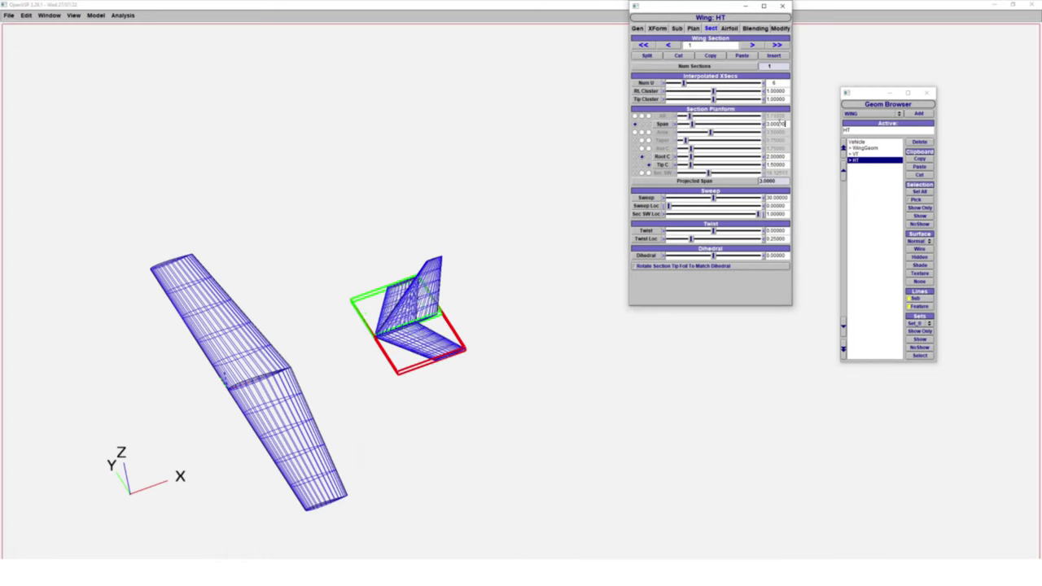
left_click_drag(516, 406, 396, 376)
scroll(399, 372, "up", 4)
right_click_drag(400, 372, 546, 265)
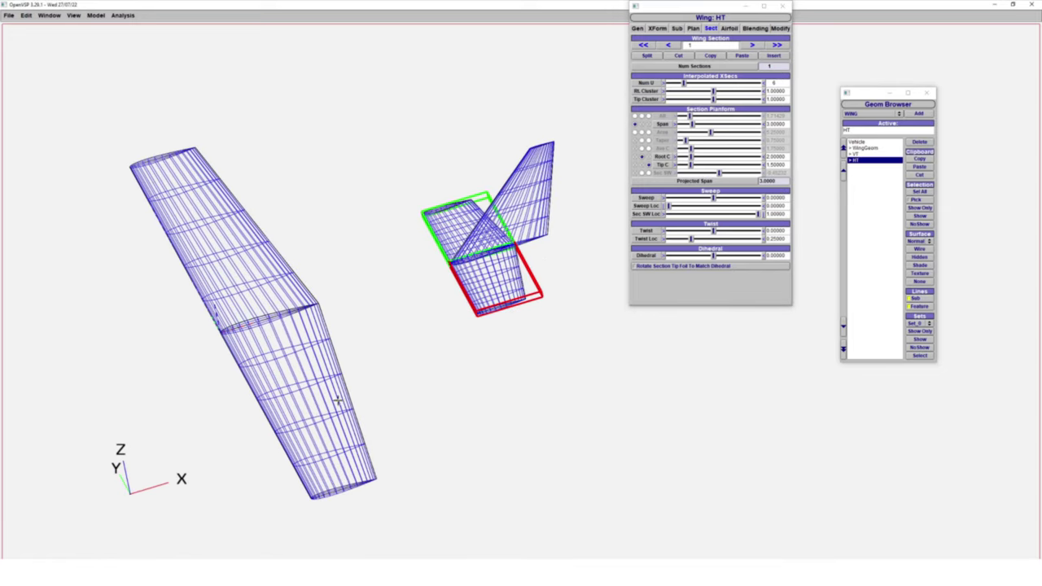
left_click_drag(340, 400, 343, 352)
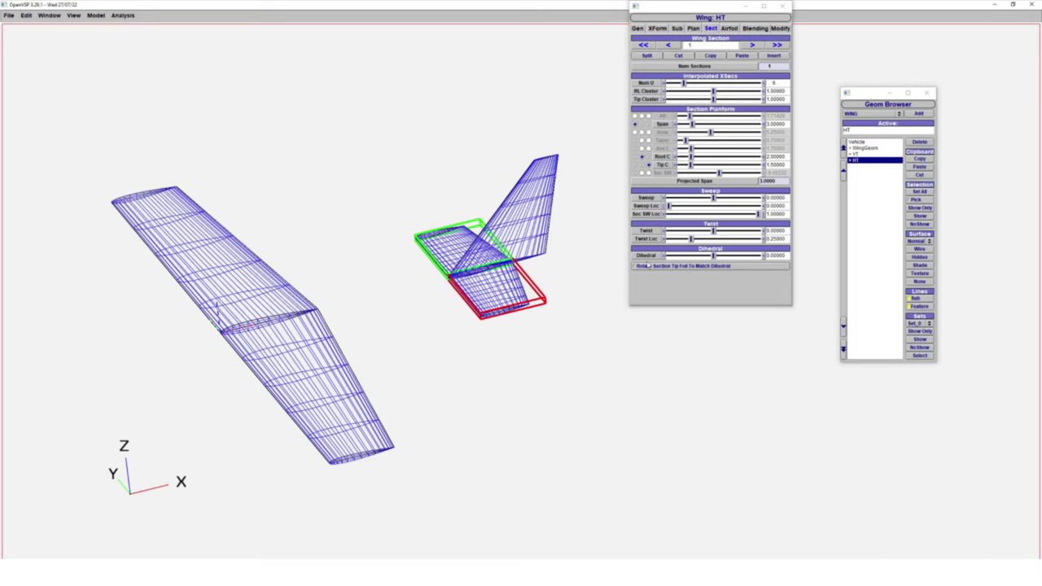
Raise the HT wing along Z, trying a location of 0.5 and settling on 0.25.
left_click(656, 28)
double_click(758, 73)
type("0.5")
key("Return")
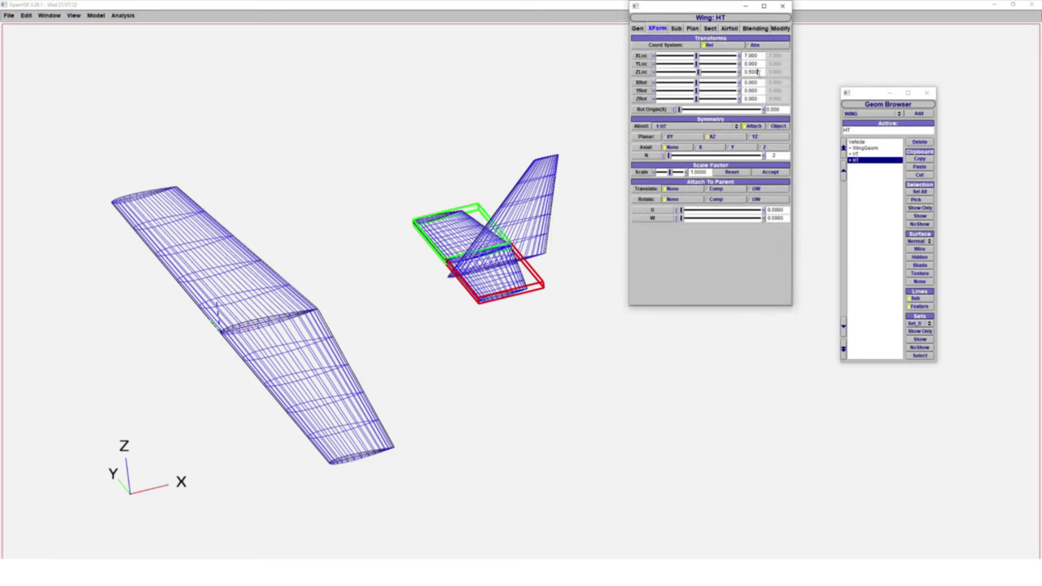
double_click(758, 72)
type("0.25")
key("Return")
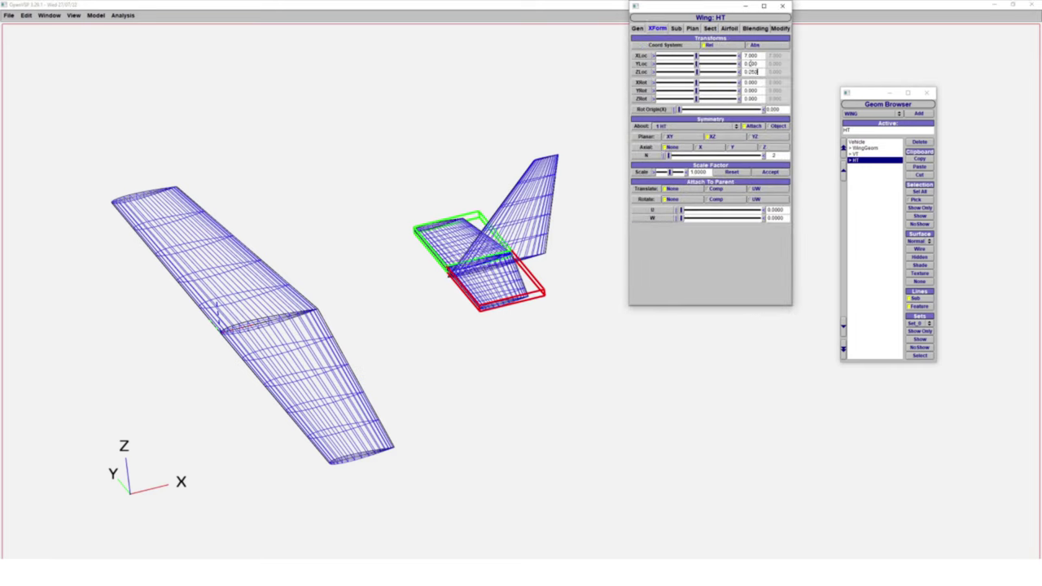
Set the HT wing's X location to 7.5.
double_click(756, 56)
type("7.5")
key("Return")
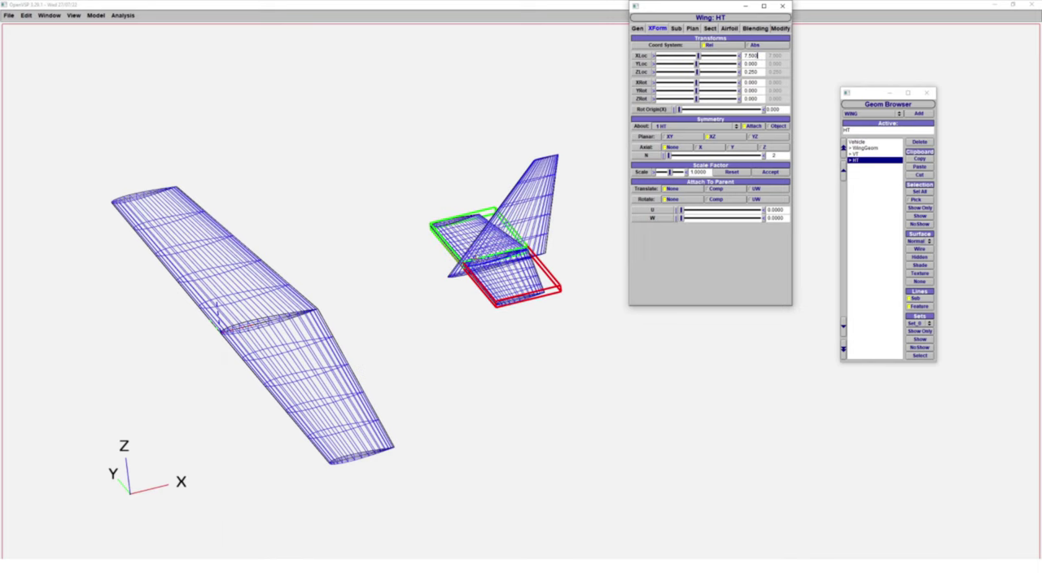
Rename the main wing as Wing and set its Z location to -0.5.
left_click_drag(390, 281, 422, 305)
left_click(863, 148)
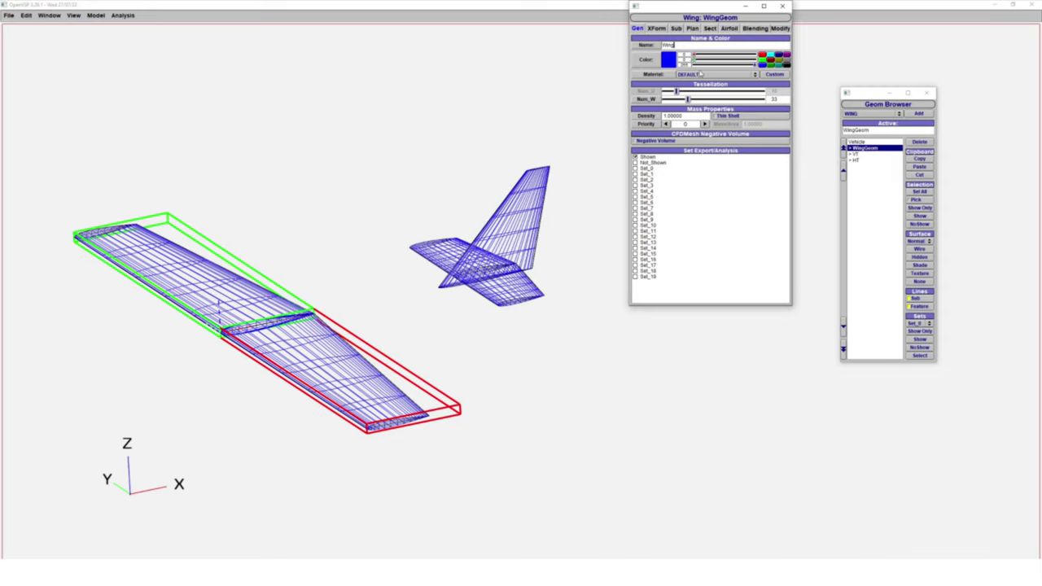
left_click(658, 28)
double_click(748, 71)
key("BackSpace")
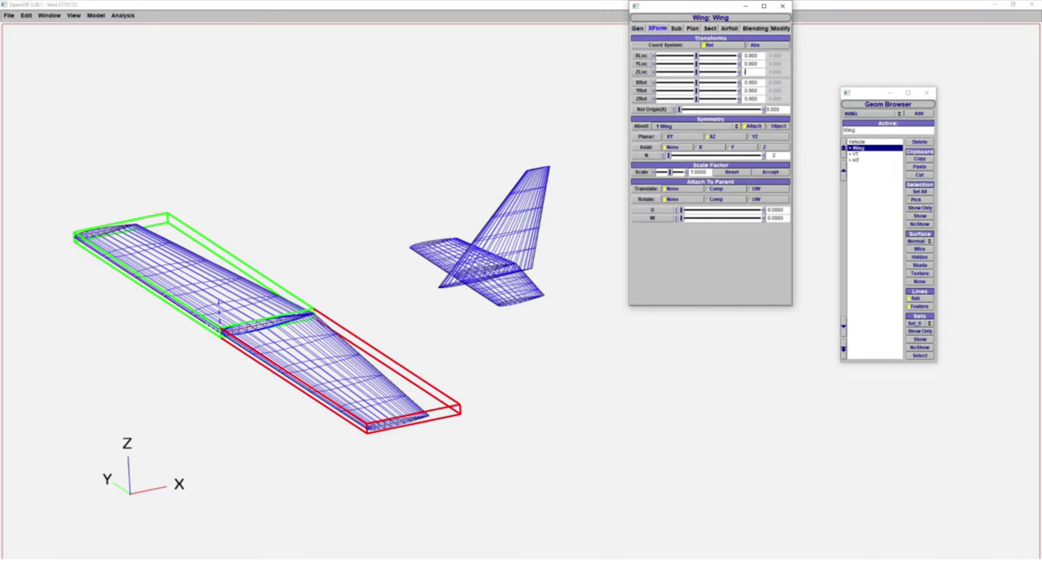
type("-0.5")
key("Return")
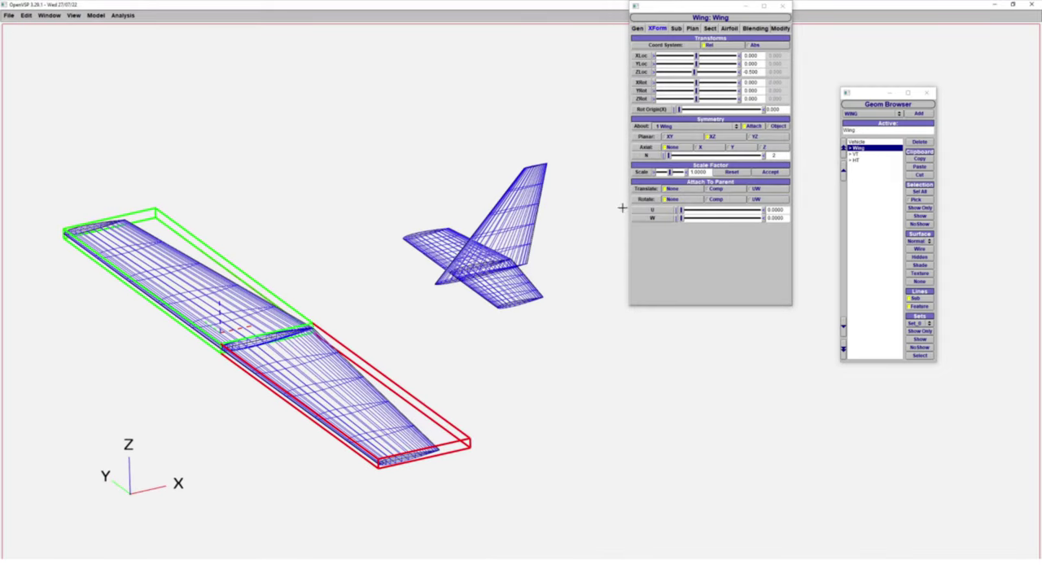
Shift the VT and HT surfaces together by 1 along X.
left_click_drag(864, 154, 863, 160)
double_click(740, 44)
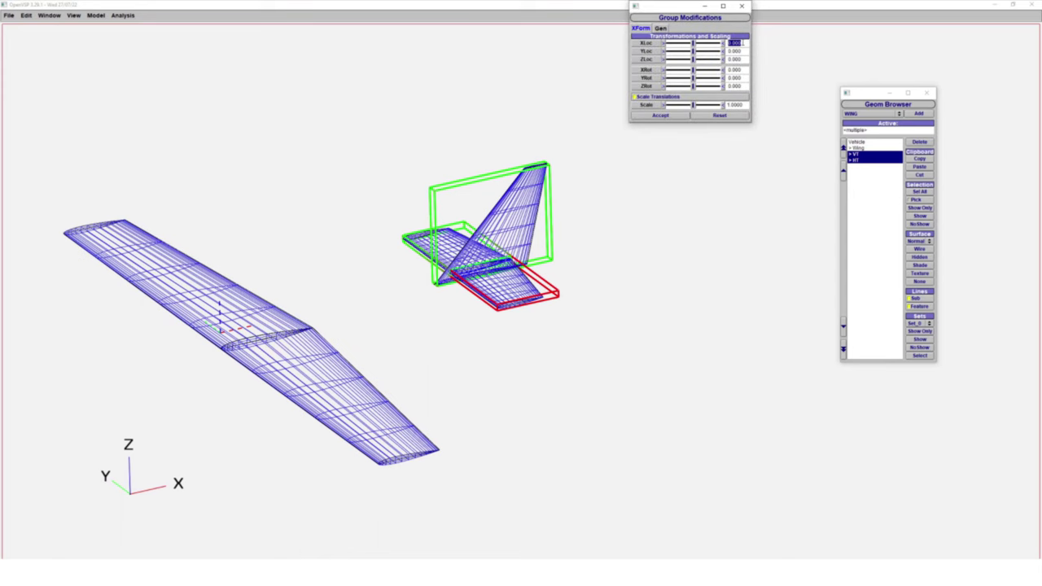
type("1")
key("Return")
Set the dihedral of the main wing's section to 5.
left_click(855, 147)
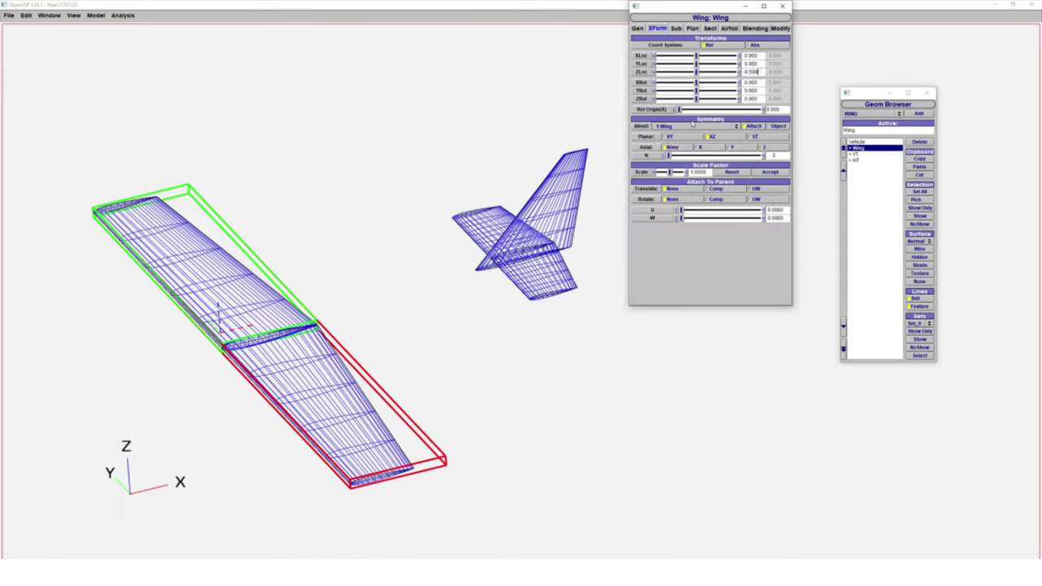
left_click(693, 29)
left_click(711, 29)
double_click(779, 255)
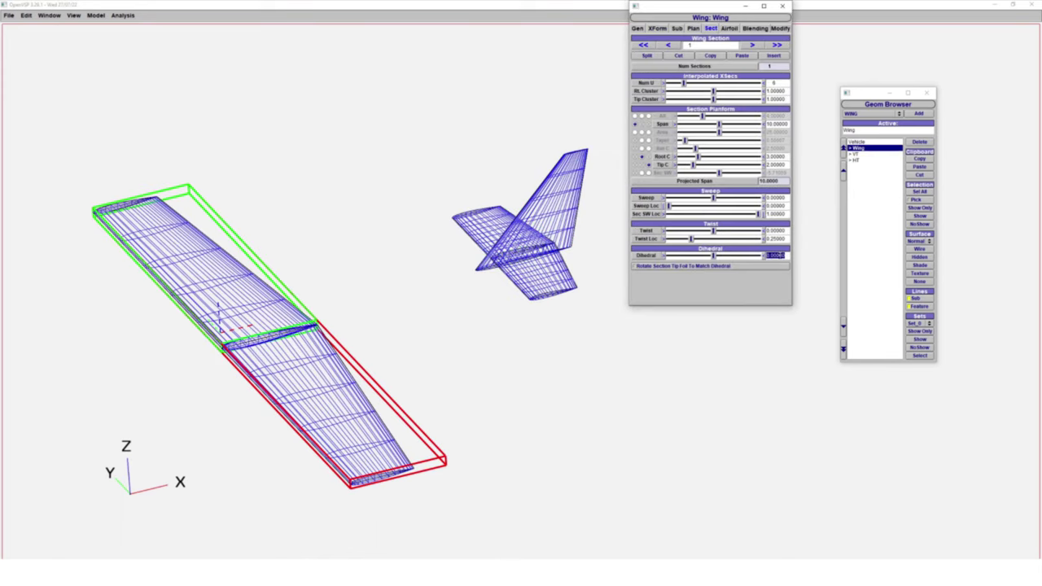
type("5")
key("Return")
left_click_drag(376, 367, 448, 342)
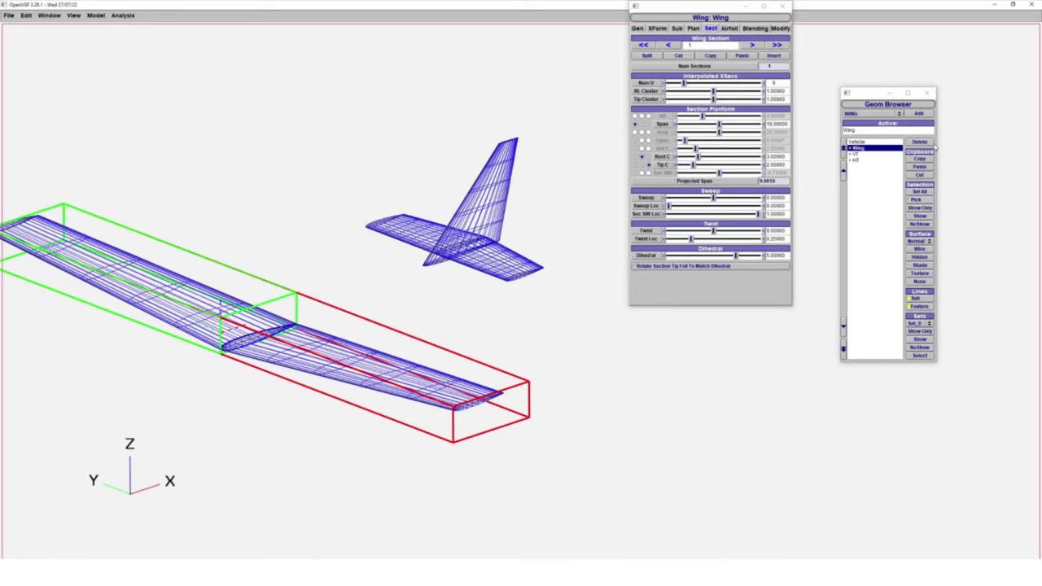
Add a fuselage component to the vehicle.
left_click(858, 114)
left_click(856, 107)
left_click(888, 170)
left_click(916, 114)
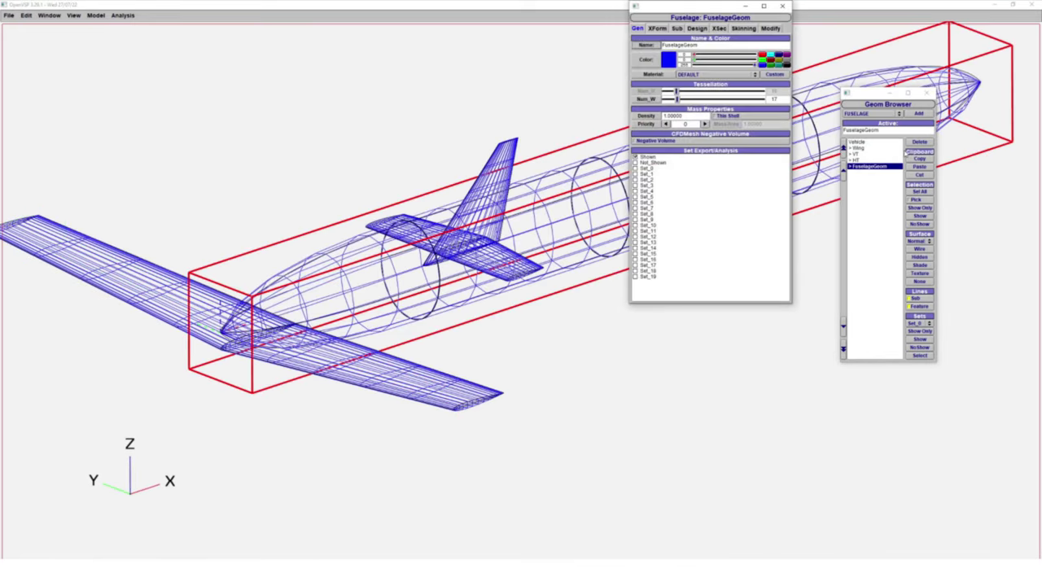
scroll(517, 296, "down", 5)
right_click_drag(516, 297, 535, 315)
Set the fuselage's X location to -5.
left_click(663, 30)
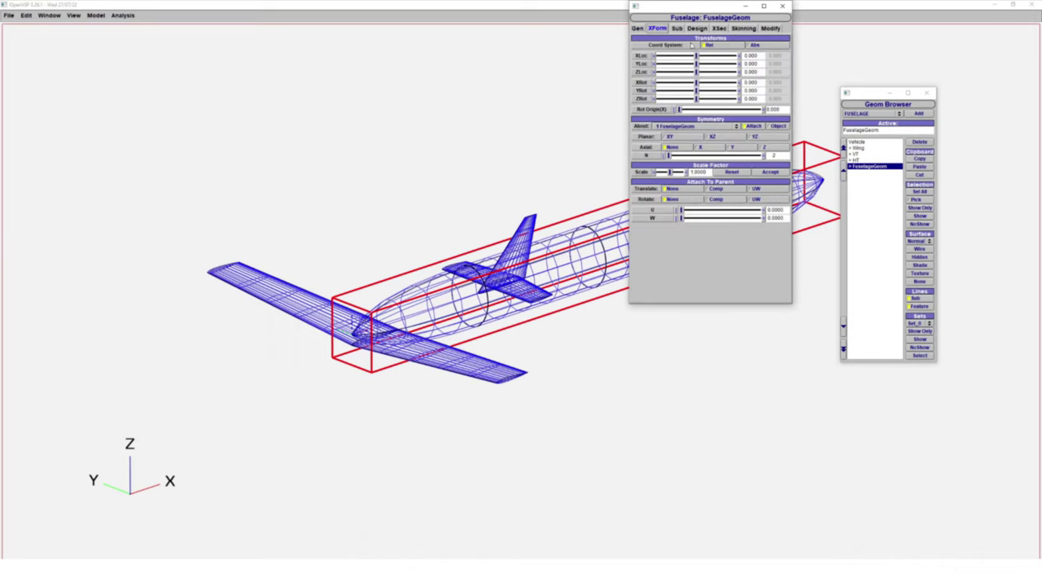
left_click_drag(742, 56, 761, 56)
type("-5")
key("Return")
left_click_drag(561, 334, 534, 335)
left_click_drag(760, 54, 723, 60)
type("-5")
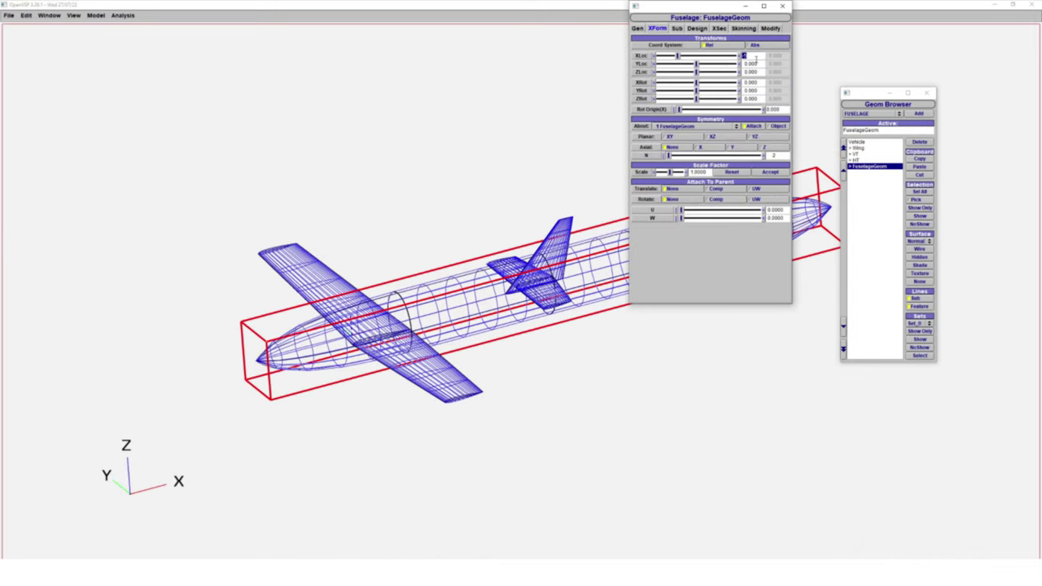
left_click(756, 63)
Try fuselage lengths of 8, 15 and 20.
left_click(698, 30)
left_click_drag(786, 45, 764, 46)
type("8")
key("Return")
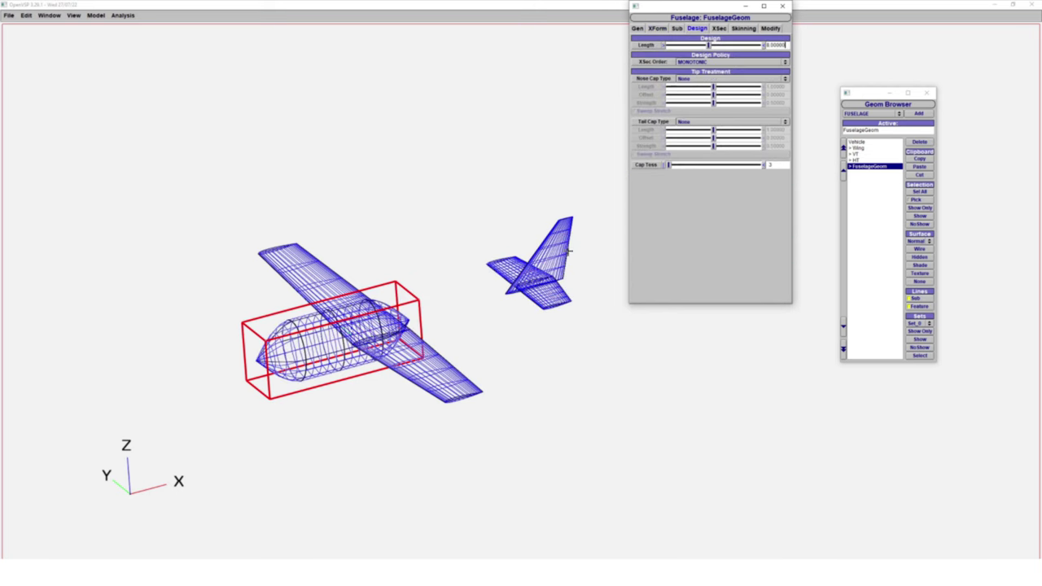
left_click_drag(569, 250, 551, 264)
mouse_move(786, 45)
left_mouse_down()
mouse_move(765, 45)
mouse_move(785, 44)
left_mouse_up()
type("15")
key("Return")
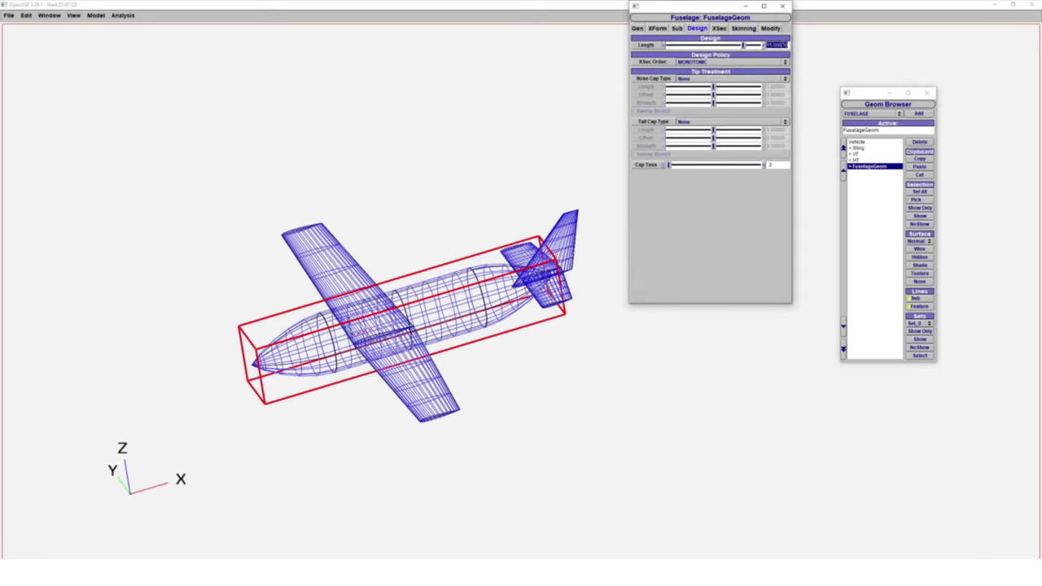
type("20")
key("Return")
Set the fuselage length to 16.5, after trying 17.5 and 17.
right_click_drag(546, 160, 500, 155)
left_click_drag(786, 44, 766, 46)
type("17.5")
key("Return")
type("17")
key("Return")
type("16.5")
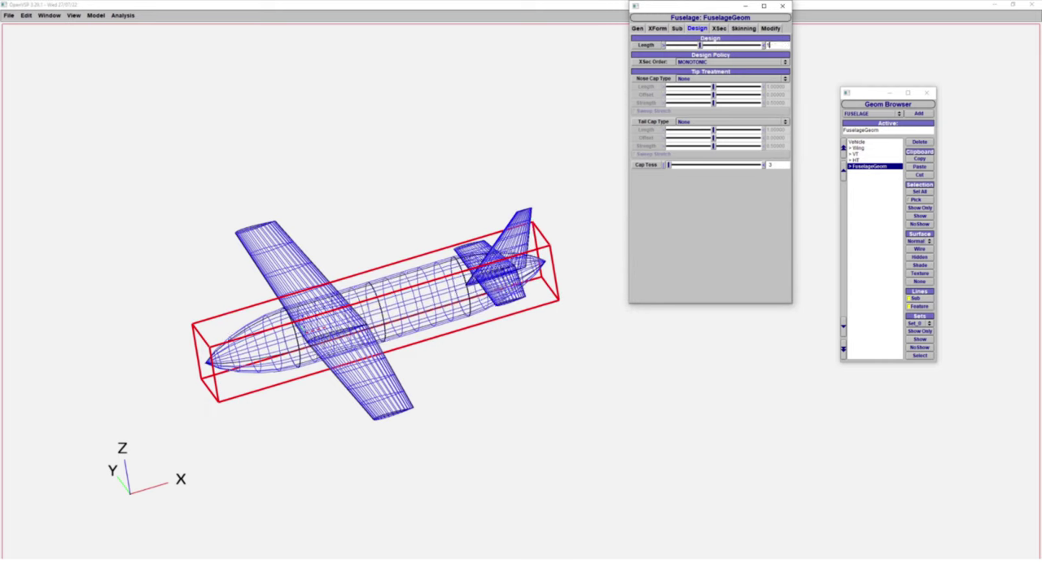
key("Return")
Cut all intermediate cross sections from the fuselage, leaving only the nose and tail points.
left_click_drag(423, 407, 525, 398)
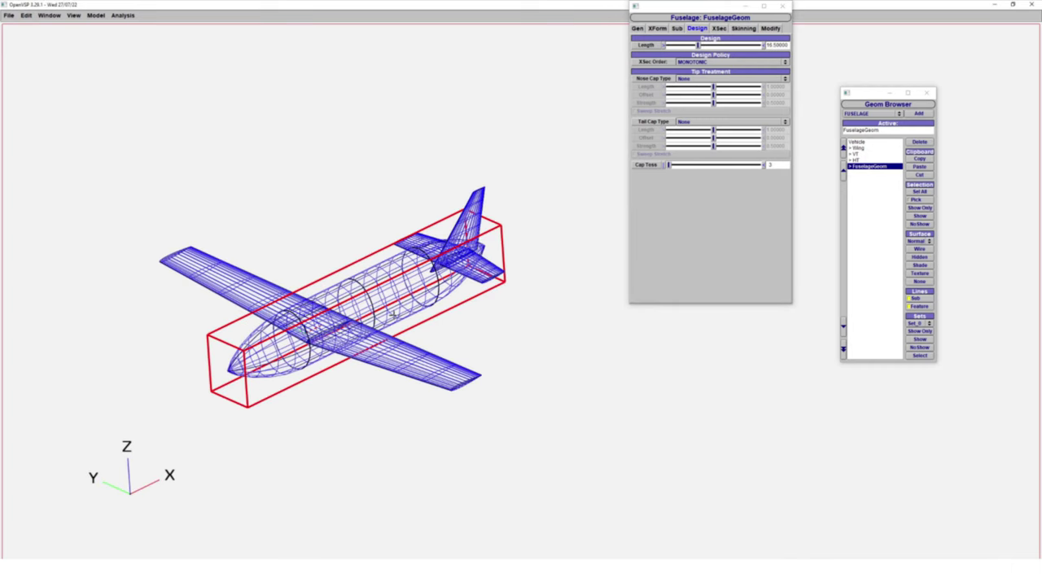
scroll(395, 302, "up", 4)
right_click_drag(395, 302, 528, 304)
left_click(719, 28)
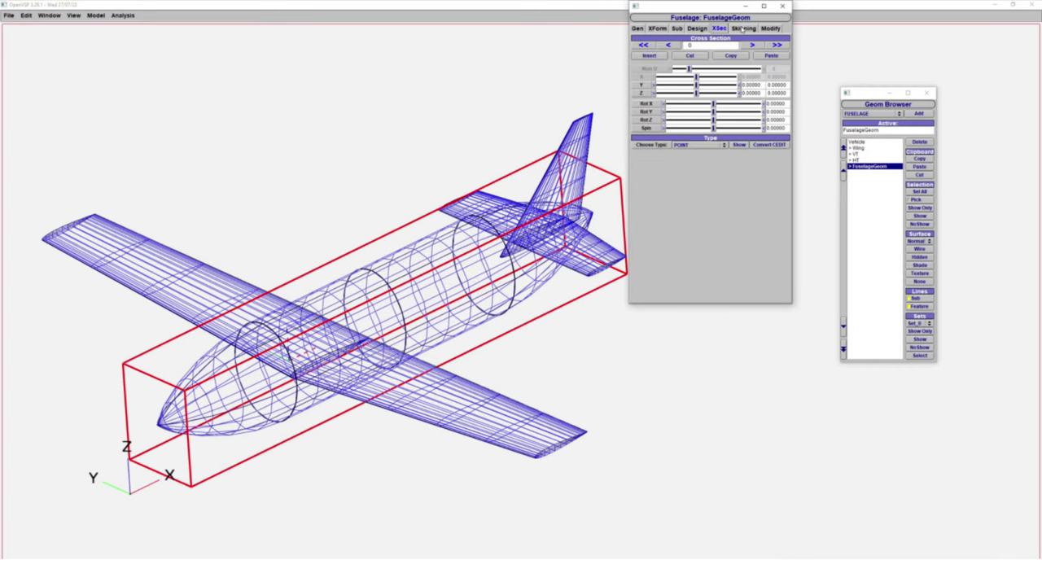
left_click(751, 46)
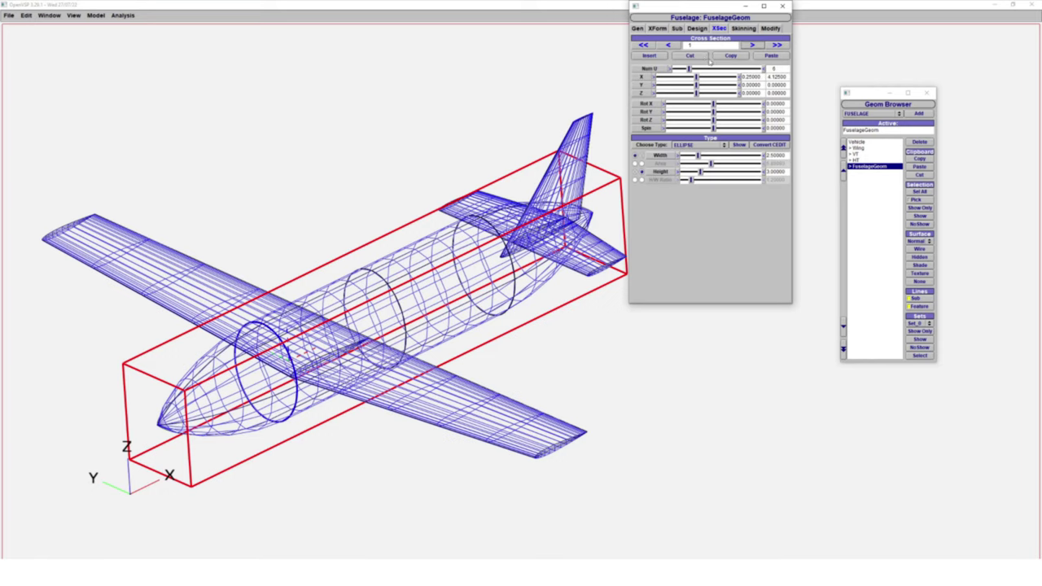
left_click(690, 55)
left_click_drag(446, 332, 452, 309)
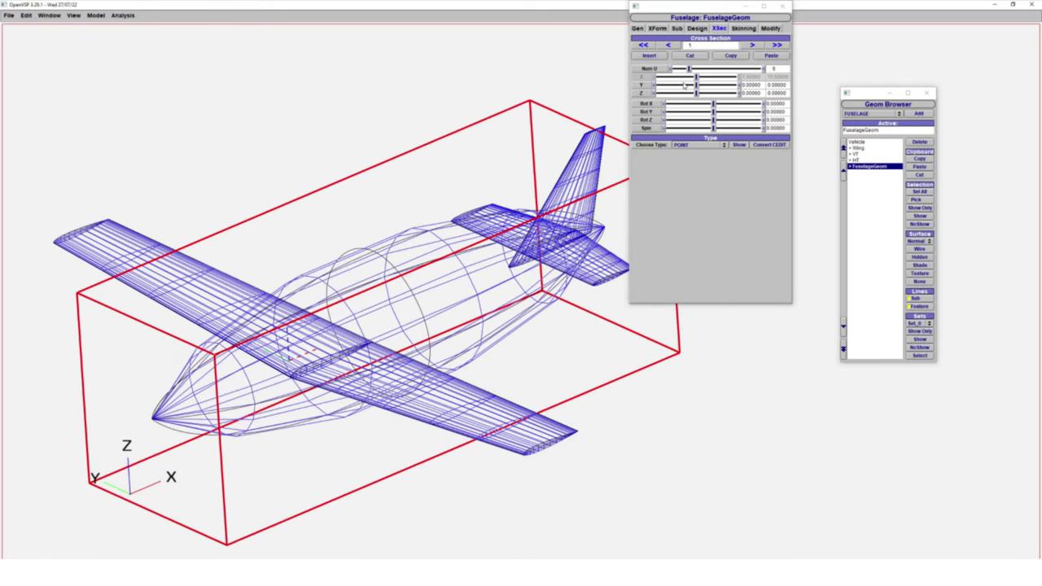
Refine the fuselage mesh by raising the section's Num U to 17 and the body's Num W to 65.
left_click_drag(689, 69, 728, 69)
left_click(637, 28)
left_click_drag(677, 99, 714, 99)
mouse_move(498, 446)
left_mouse_down()
mouse_move(457, 439)
mouse_move(501, 391)
mouse_move(494, 435)
left_mouse_up()
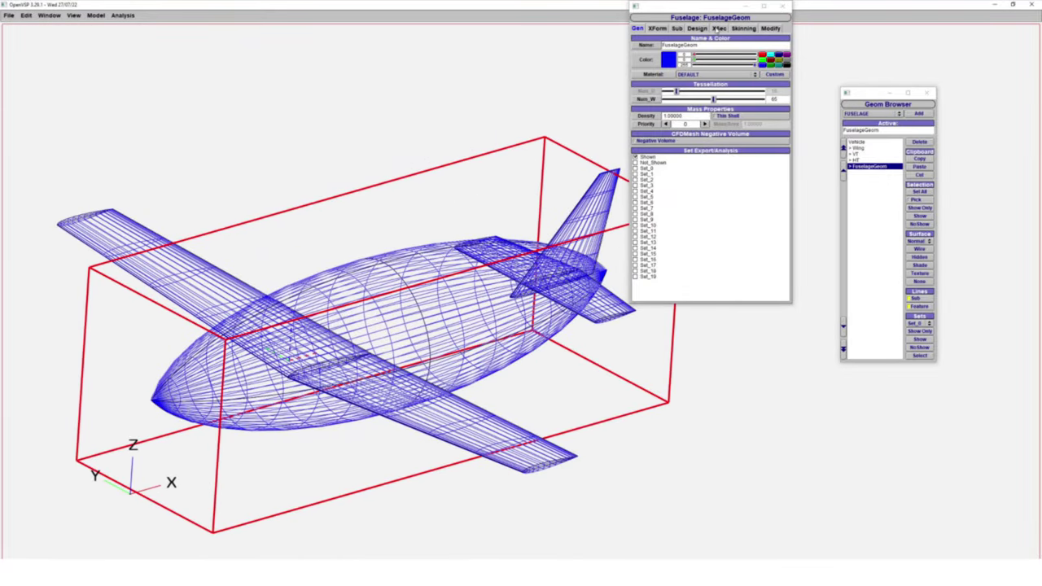
Insert a cross section between the fuselage's nose and tail points and make it a circle.
left_click(718, 28)
left_click_drag(317, 236, 252, 294)
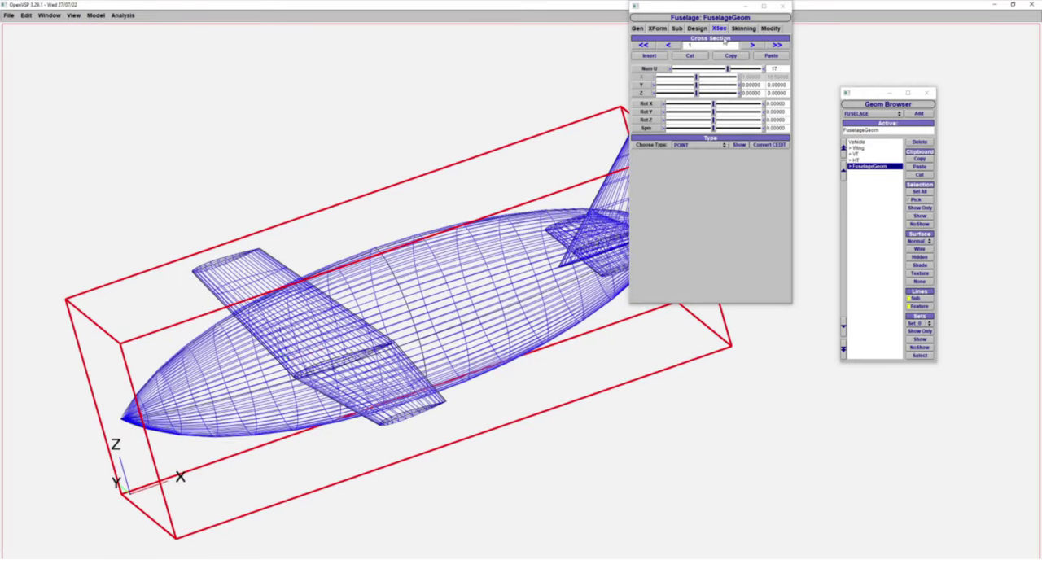
left_click(651, 56)
left_click_drag(393, 279, 453, 280)
left_click(694, 146)
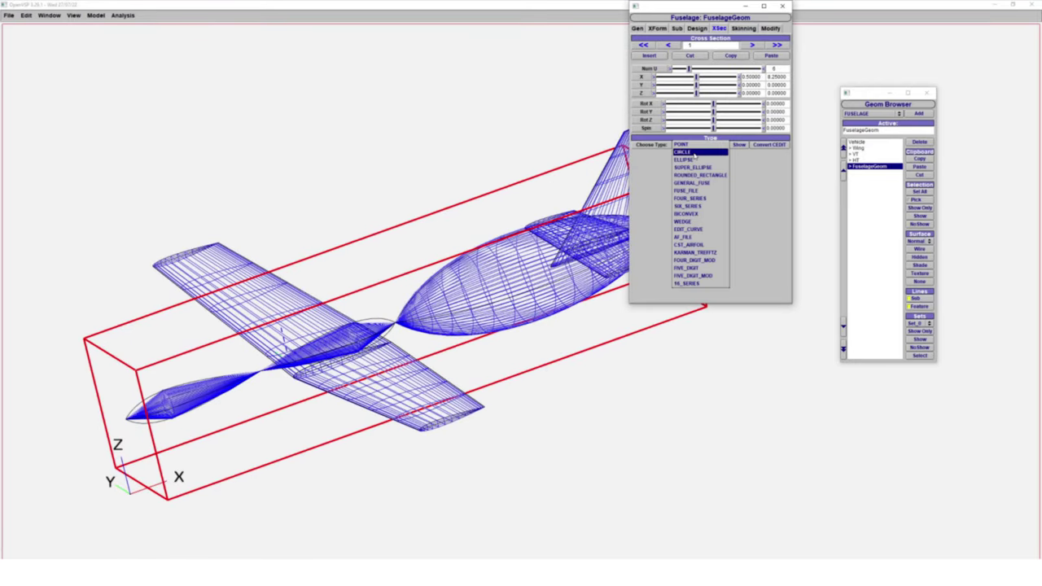
left_click(692, 153)
Enlarge the circular cross section to a diameter of about 2.87 and set its X position to 6.
left_click_drag(676, 154, 699, 155)
left_click_drag(697, 77, 688, 77)
double_click(776, 77)
type("6")
key("Return")
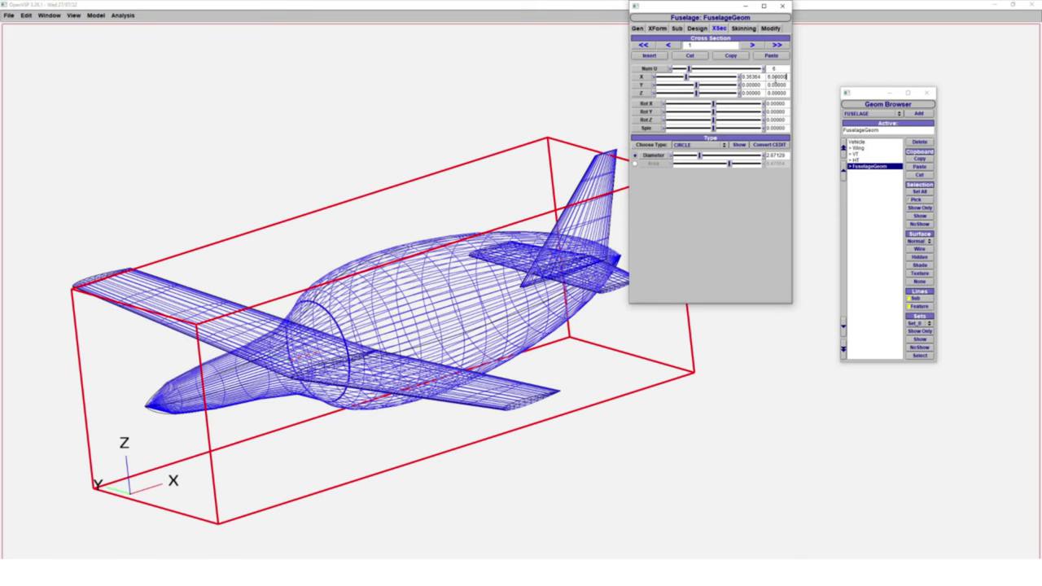
left_click_drag(562, 229, 525, 327)
Set the circular cross section's diameter to 3.
double_click(777, 154)
type("3")
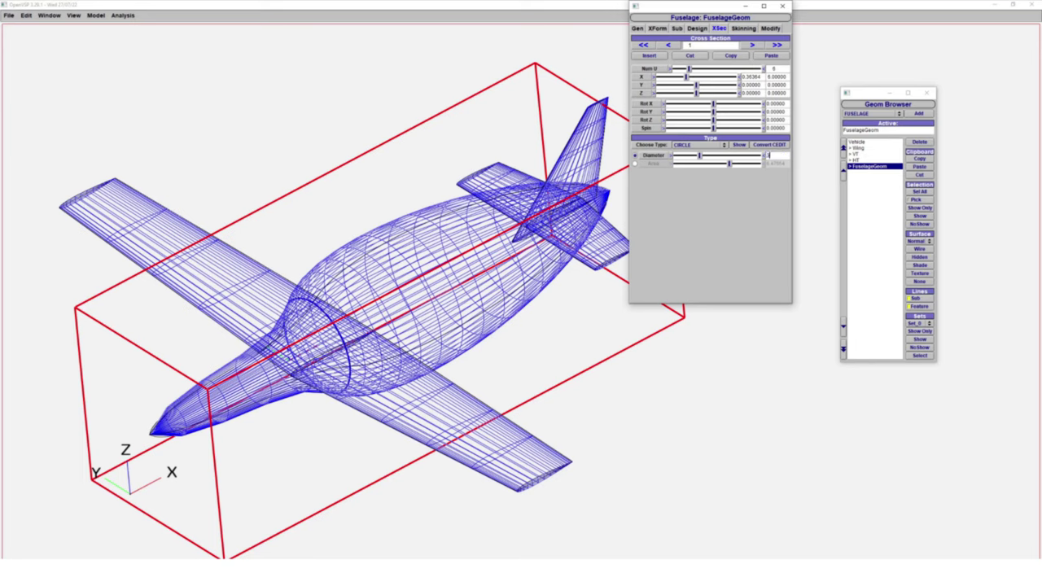
key("Return")
left_click_drag(798, 192, 800, 122)
Change the middle cross section to an ellipse with a width of 4.
left_click(698, 145)
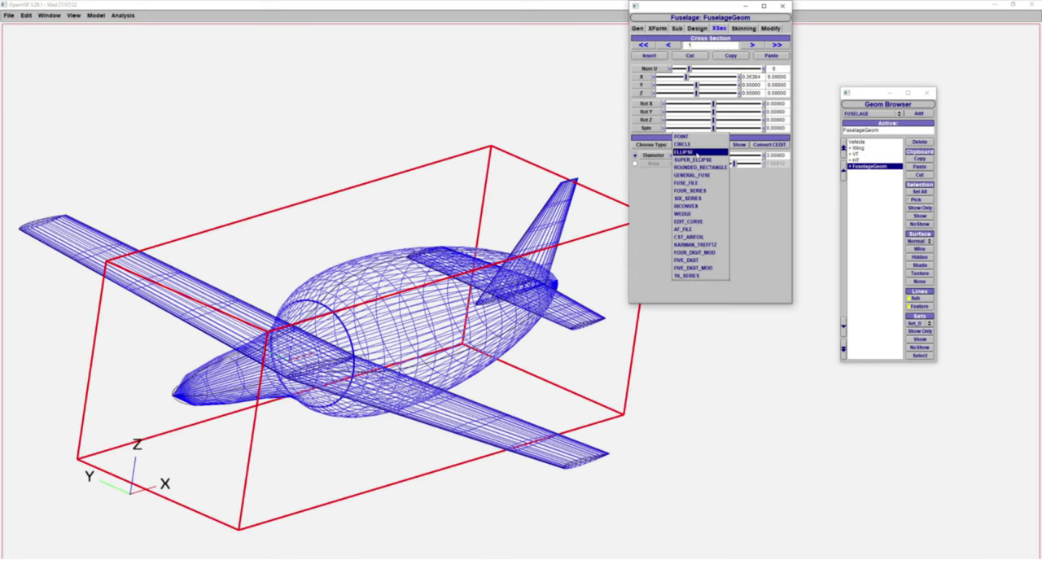
left_click(698, 153)
double_click(774, 155)
type("4")
key("Return")
left_click_drag(570, 236, 349, 226)
In the side view, raise the middle cross section to a Z position of 0.5.
left_click(77, 43)
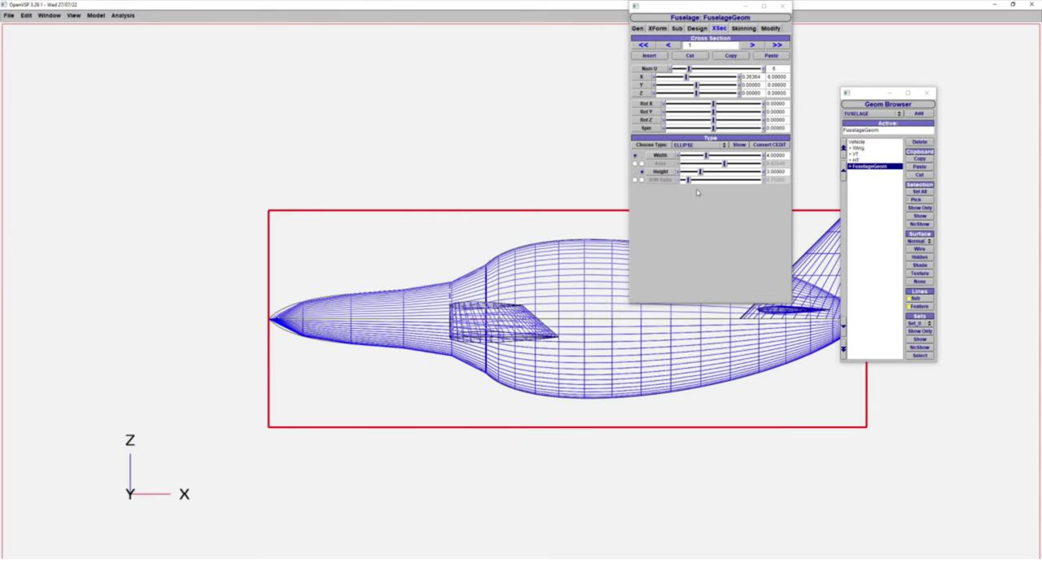
left_click_drag(696, 93, 698, 93)
double_click(783, 92)
type("0.5")
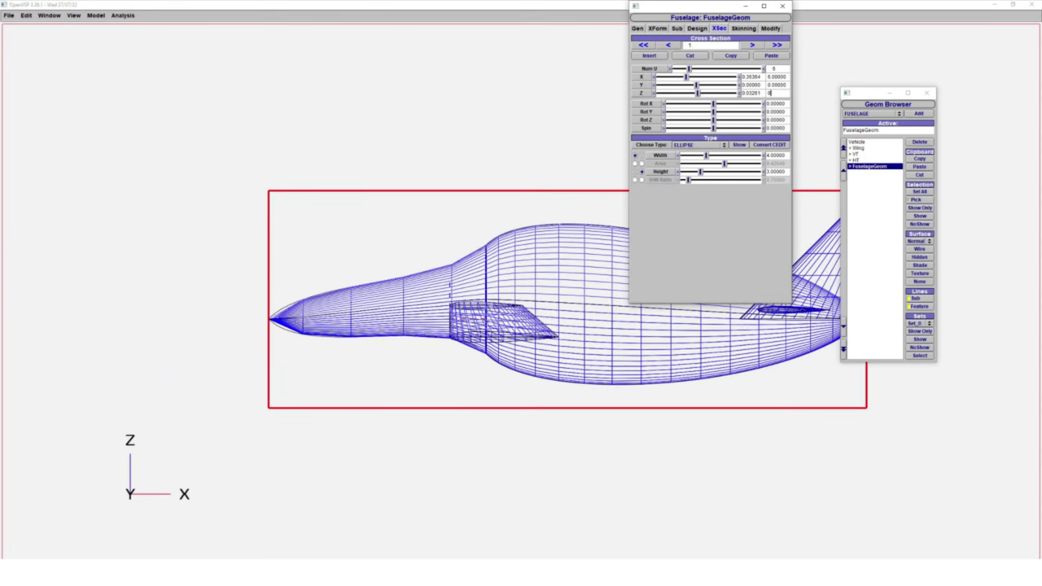
key("Return")
Change the middle cross section to a super ellipse and set MaxWLoc to 0, after trying about -0.22.
left_click(699, 145)
left_click(696, 154)
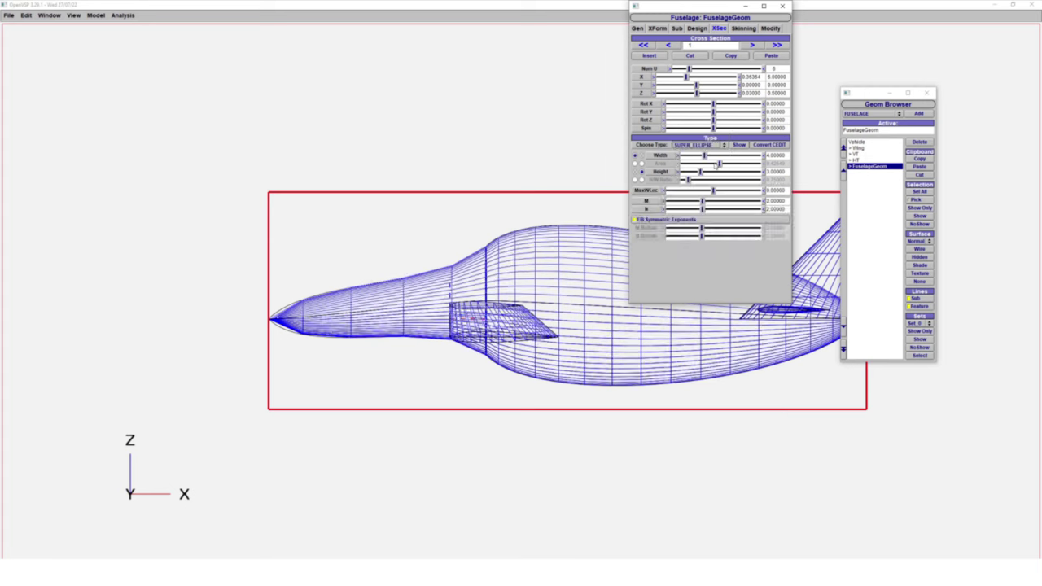
left_click_drag(713, 191, 708, 190)
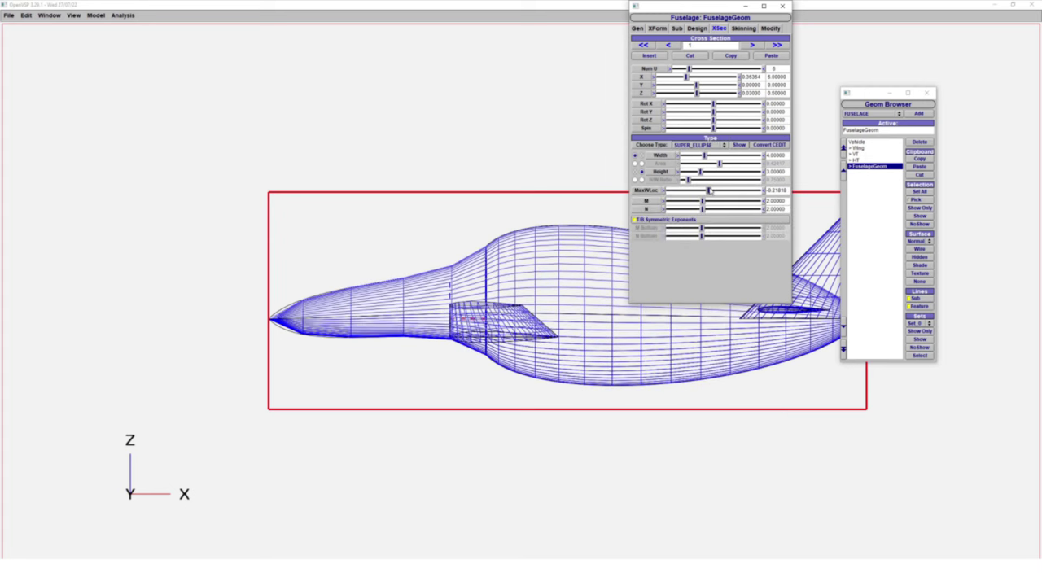
double_click(774, 190)
type("0")
key("Return")
left_click_drag(313, 335, 449, 358)
Set the top skinning angle at the fuselage's nose point to 90 and turn off its top/bottom symmetry.
left_click(744, 28)
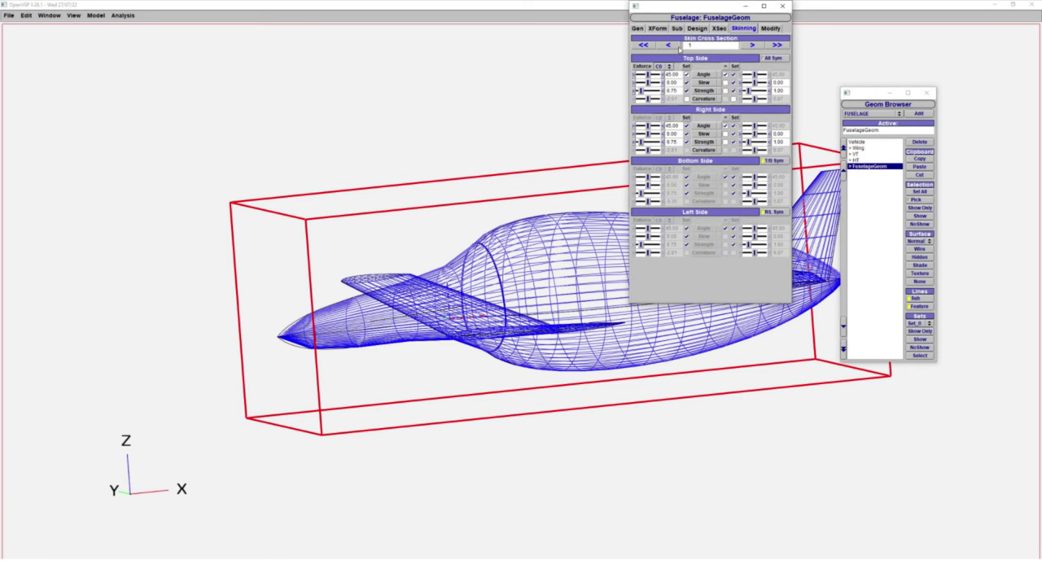
left_click(674, 44)
double_click(676, 73)
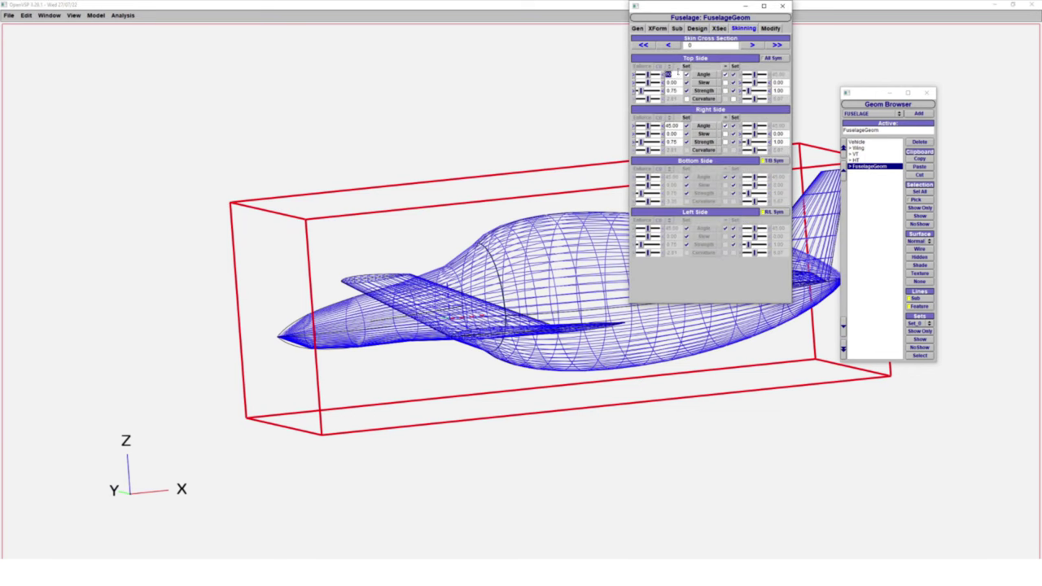
key("Return")
left_click(776, 162)
right_click_drag(553, 186, 482, 178)
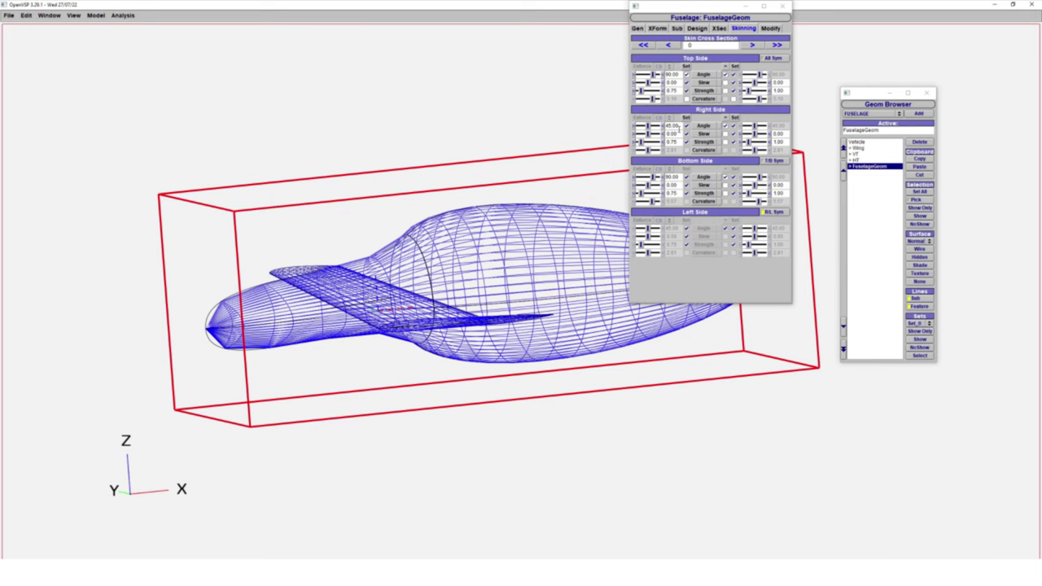
Set the tail point's top and right skinning angles to -90, after trying 90, and turn off top/bottom symmetry.
left_click(751, 45)
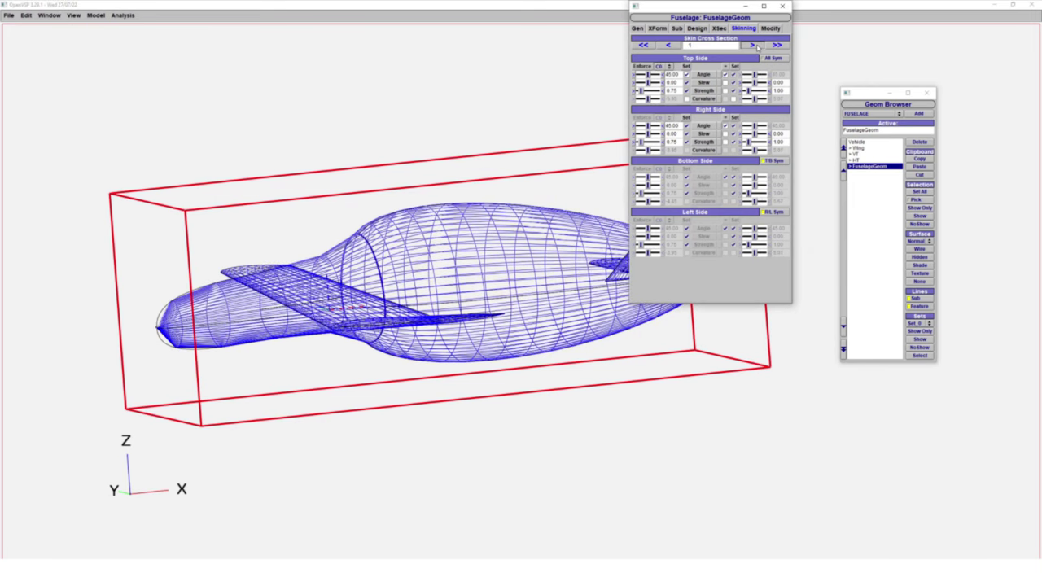
left_click(757, 46)
double_click(674, 74)
type("90")
key("Return")
double_click(675, 126)
type("90")
key("Return")
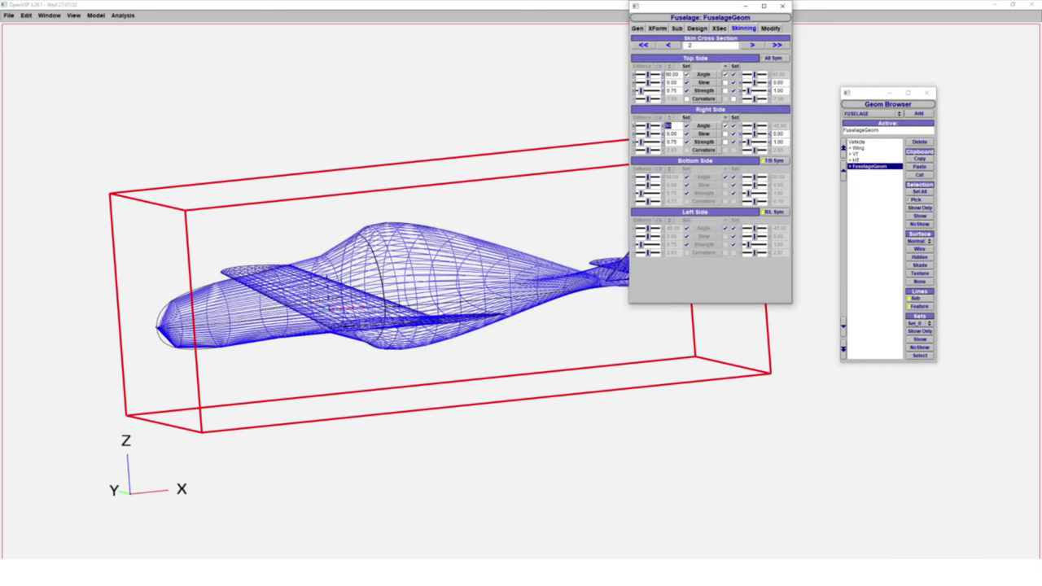
key("Return")
type("-9")
key("Return")
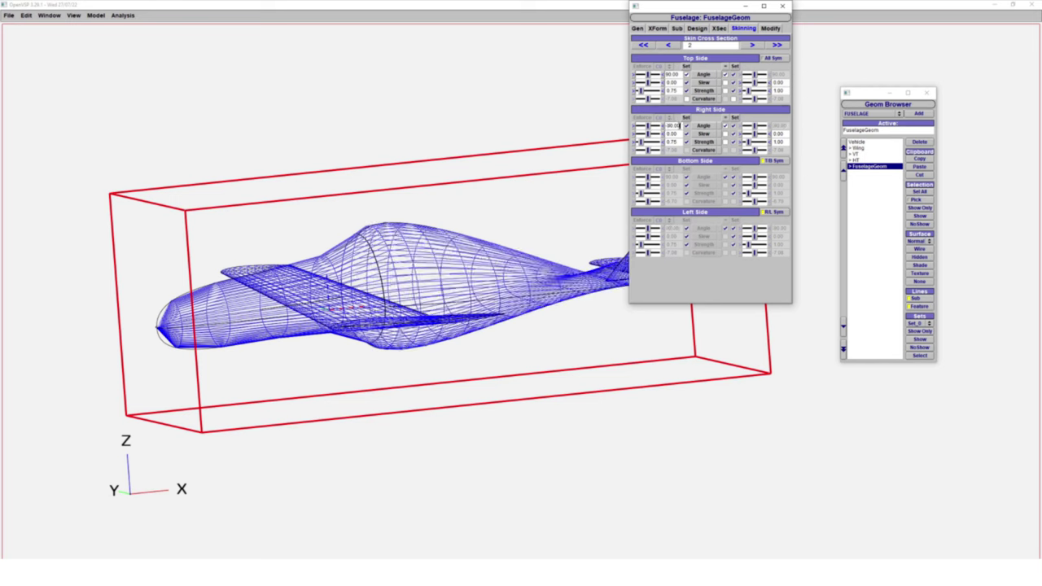
type("-")
key("Return")
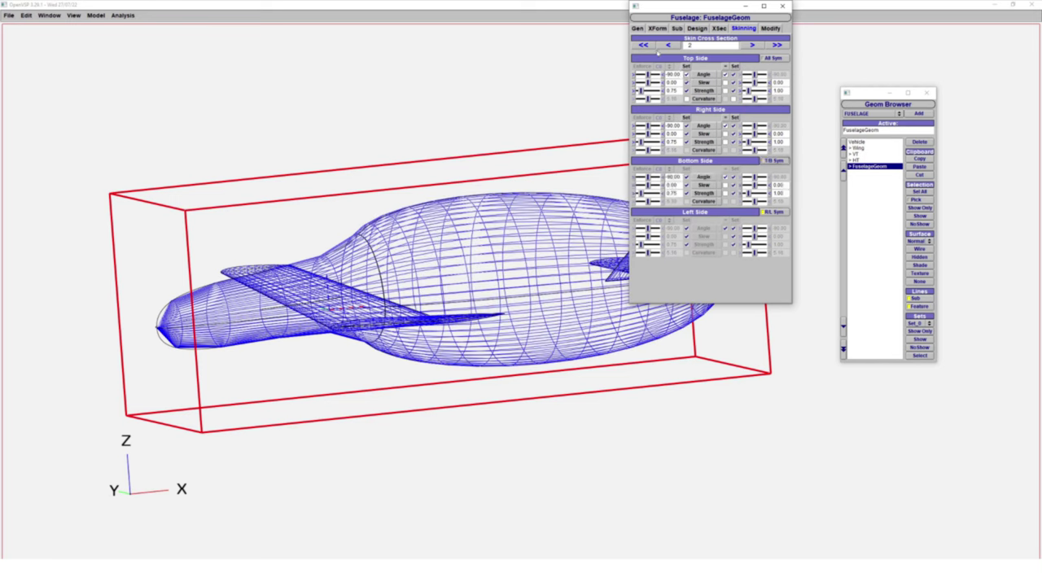
Set the middle cross section's top and right skinning angles to 0 and turn off its top/bottom symmetry.
left_click(668, 45)
double_click(671, 75)
type("0")
key("Return")
double_click(673, 126)
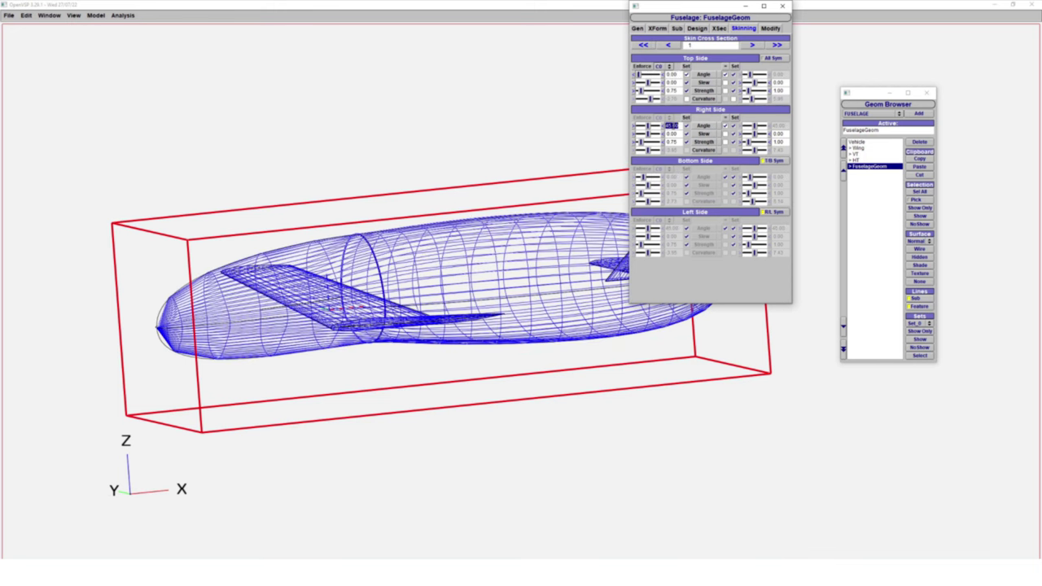
type("0")
key("Return")
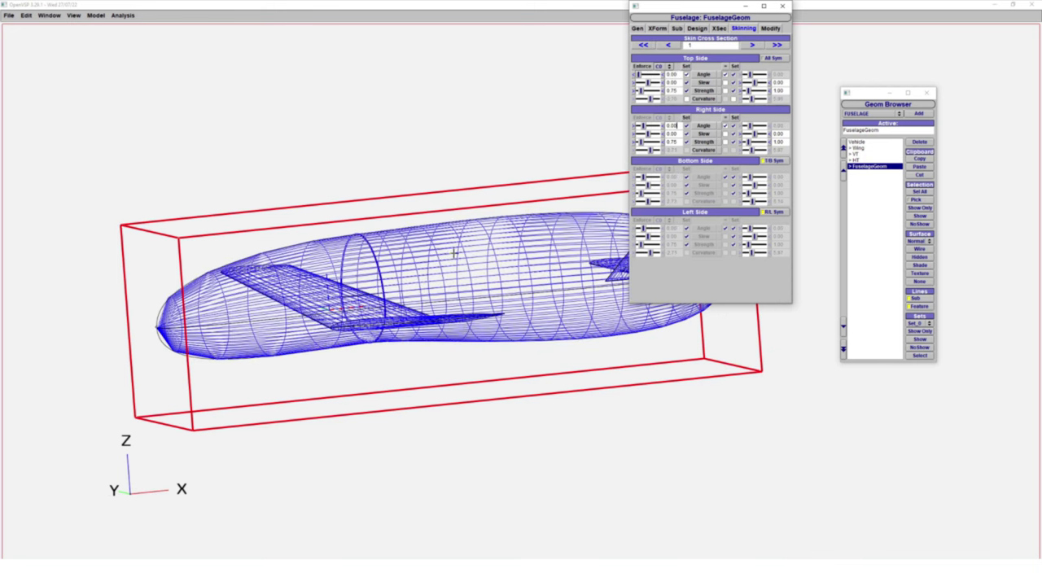
left_click(777, 161)
In the left view, set the top-side skinning strength at the fuselage's nose point to 0.25.
left_click(74, 15)
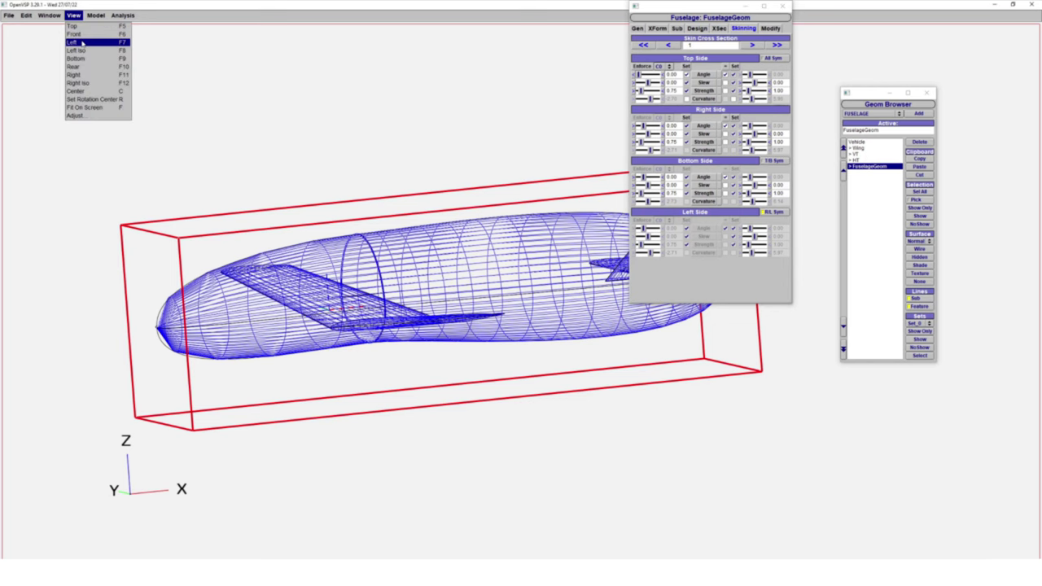
left_click(81, 41)
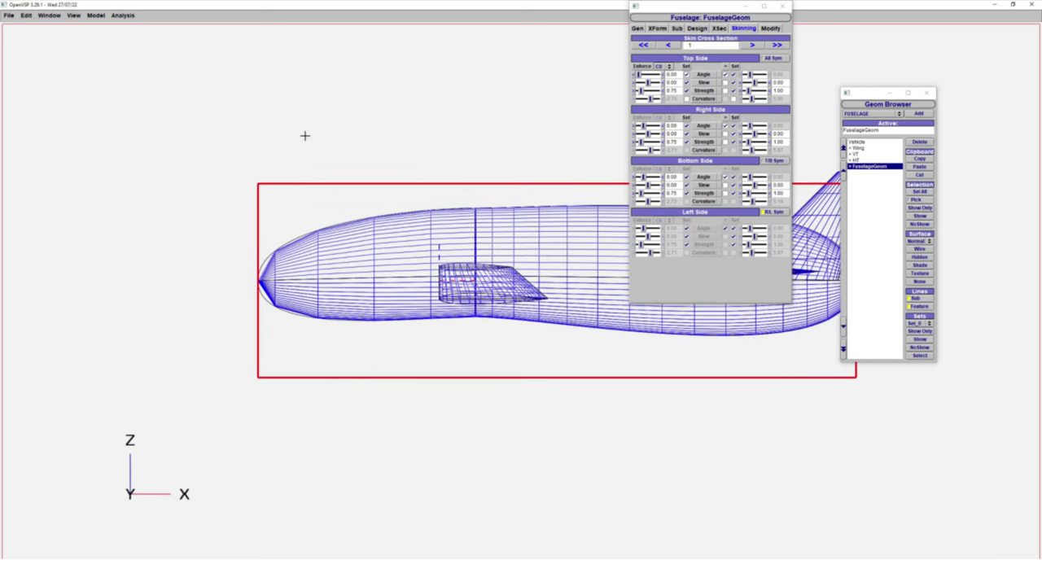
double_click(673, 90)
type("0.25")
key("Return")
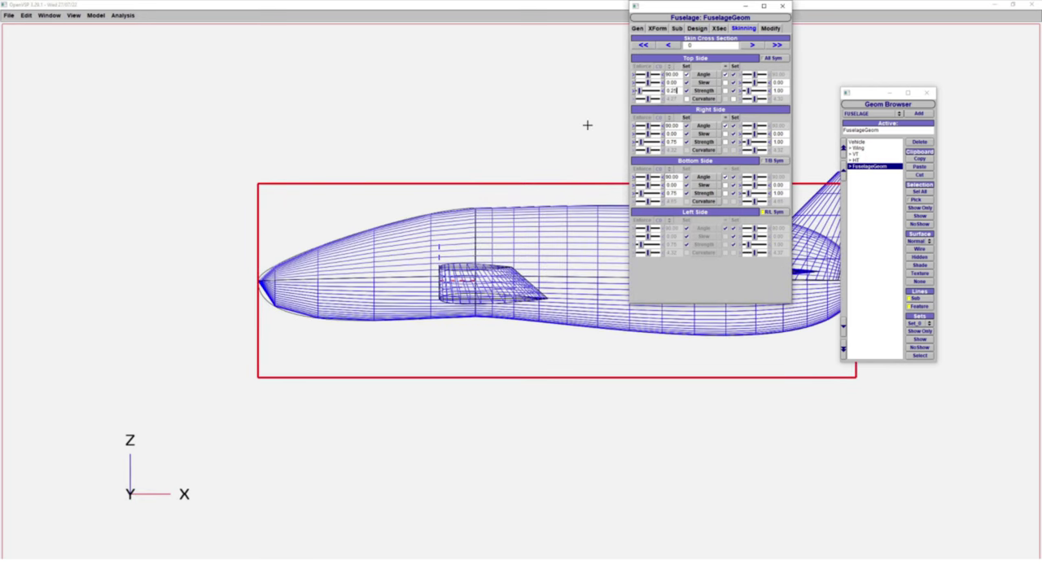
Set the middle cross section's top skinning angle to 20 and its top strength to 1.
left_click(747, 46)
left_click_drag(648, 77, 653, 78)
double_click(672, 74)
type("20")
key("Return")
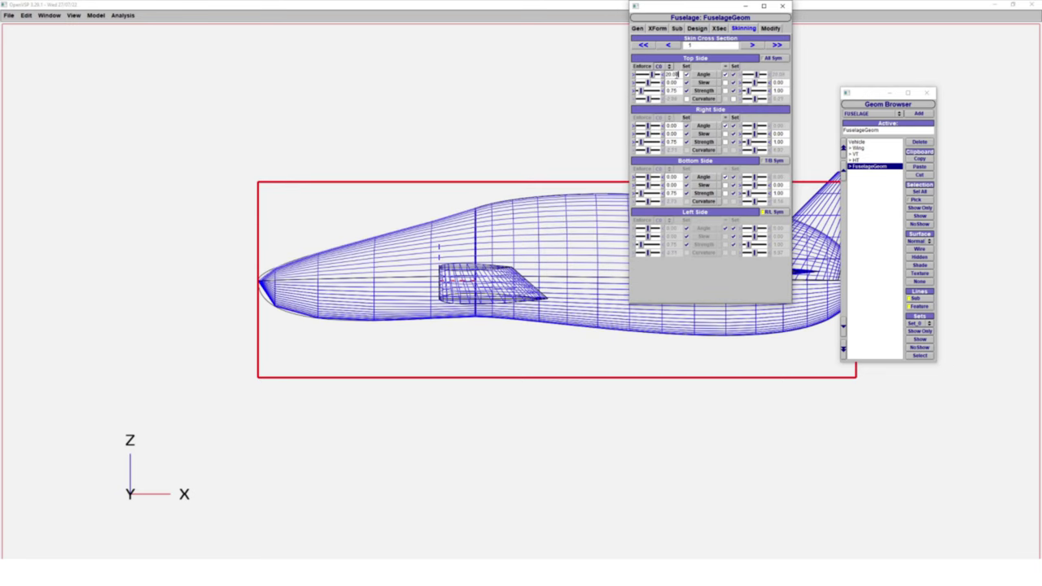
double_click(671, 90)
type("1")
key("Return")
Set the tail point's top-side skinning strength to 0.1, after trying 0.25.
right_click_drag(587, 115, 496, 96)
right_click_drag(568, 80, 526, 82)
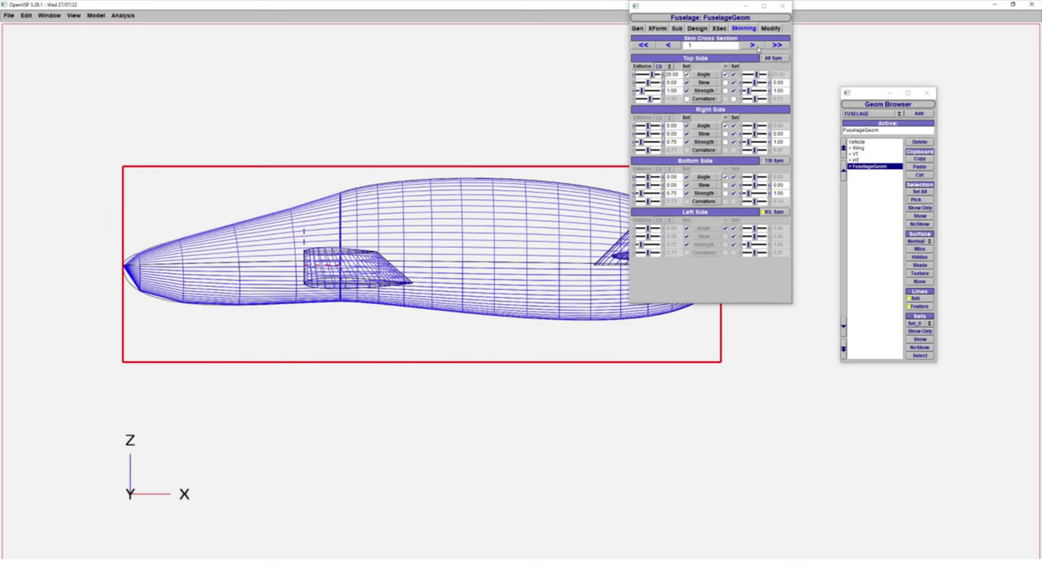
left_click(751, 46)
left_click_drag(717, 8, 805, 56)
double_click(761, 138)
type("0.25")
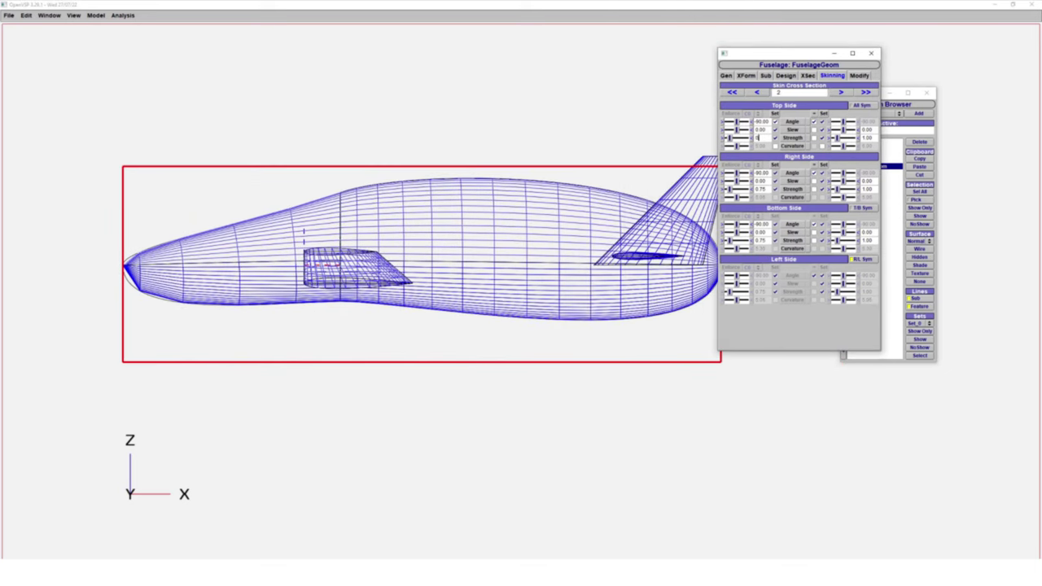
key("Return")
right_click_drag(562, 236, 537, 214)
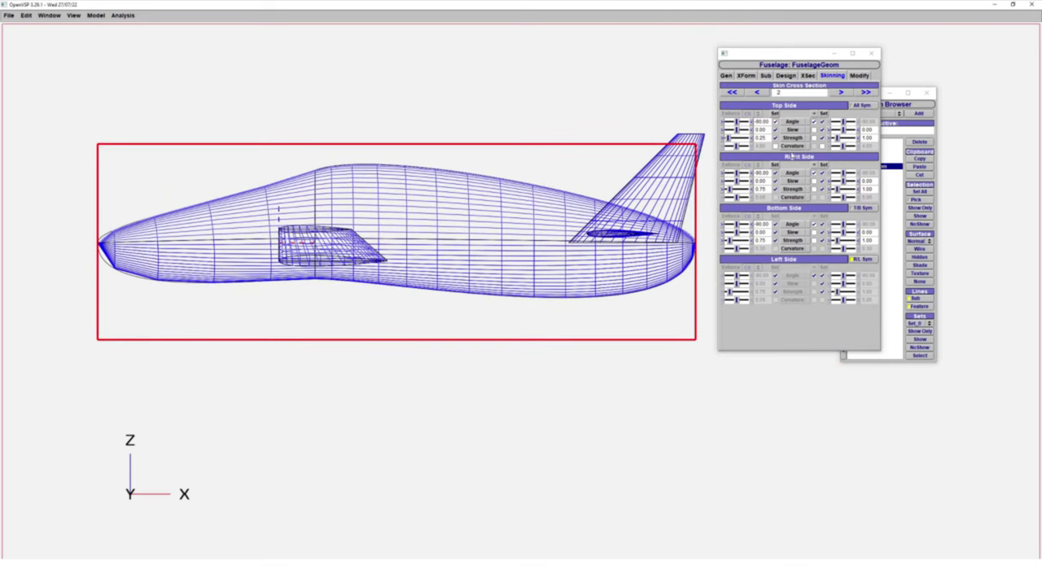
double_click(759, 137)
type("0.5")
key("Return")
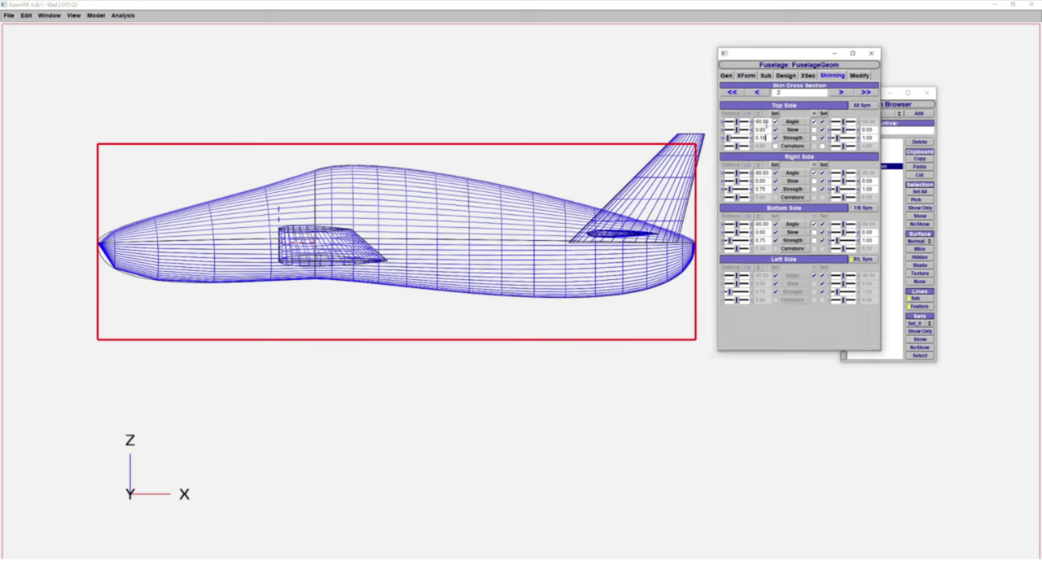
Set the bottom-side skinning strength to 0.25 at both the tail point and the nose point.
double_click(760, 240)
type("0.25")
key("Return")
left_click(756, 93)
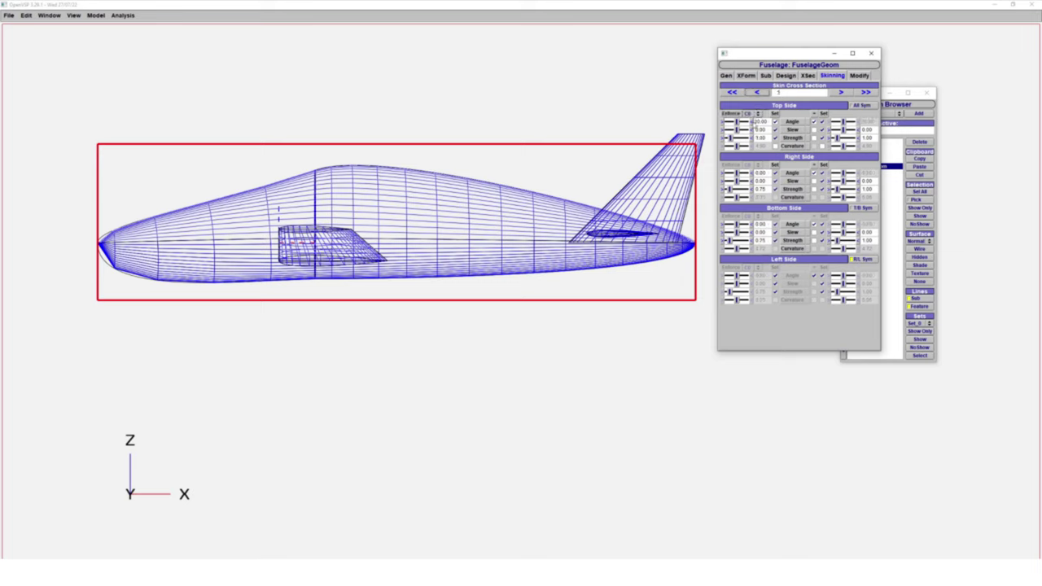
left_click(756, 93)
double_click(760, 240)
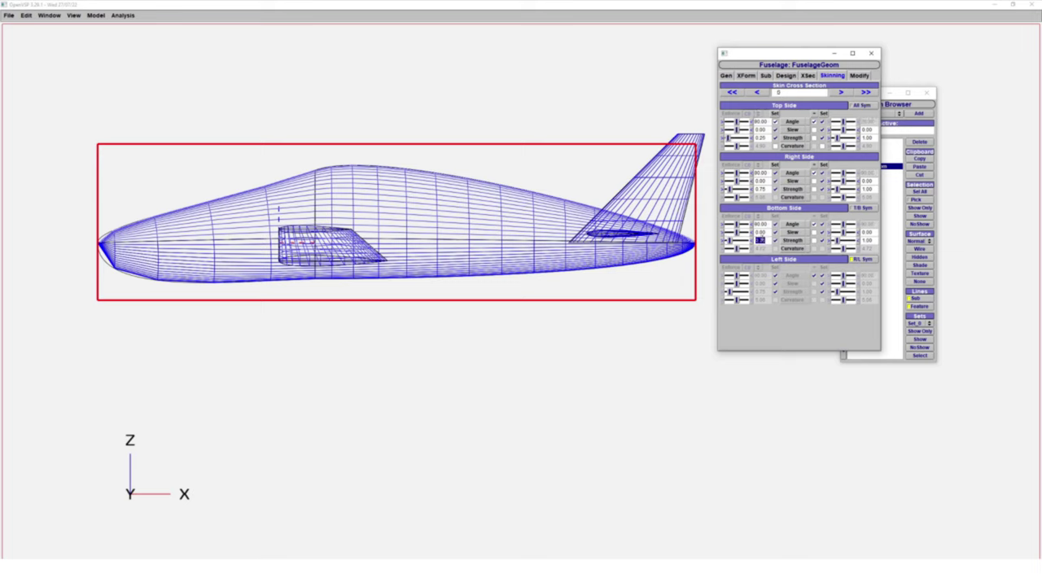
type("0.25")
key("Return")
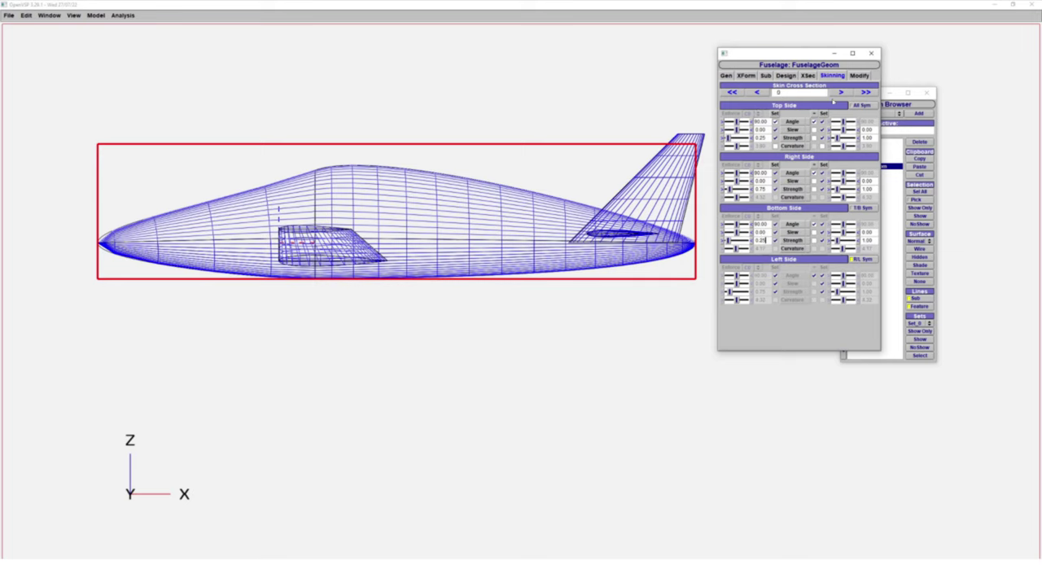
Reset the middle cross section's right skinning angle to 0 after trying another, and set its bottom strength to 1.
left_click(840, 93)
left_click_drag(737, 173, 741, 173)
double_click(760, 173)
type("0")
key("Return")
left_click_drag(736, 224, 737, 224)
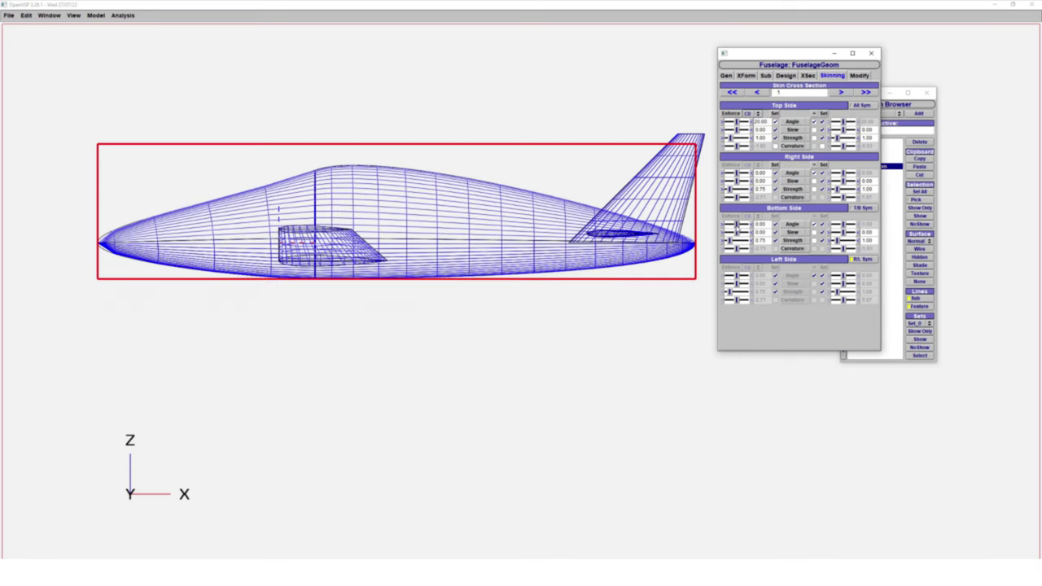
double_click(760, 240)
type("1")
key("Return")
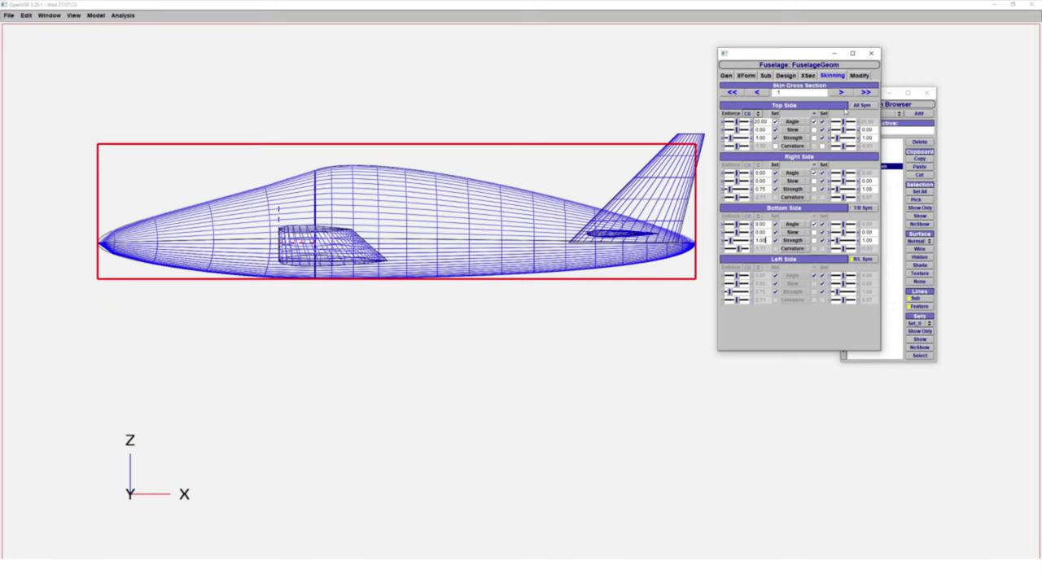
In the top view, set the nose point's right-side skinning strength to 0.5.
left_click(73, 15)
left_click(82, 26)
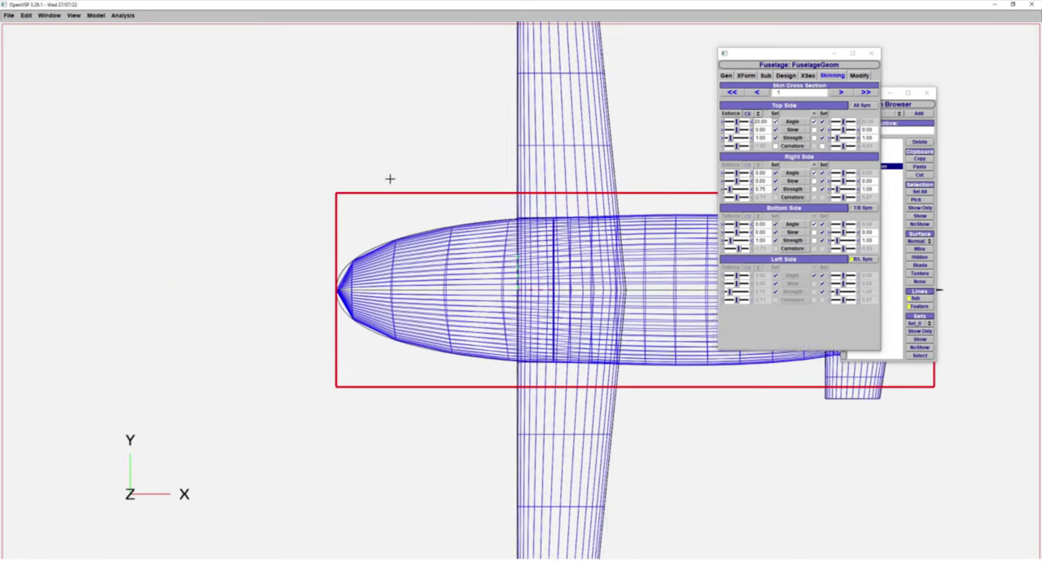
left_click_drag(759, 61, 799, 81)
left_click(797, 113)
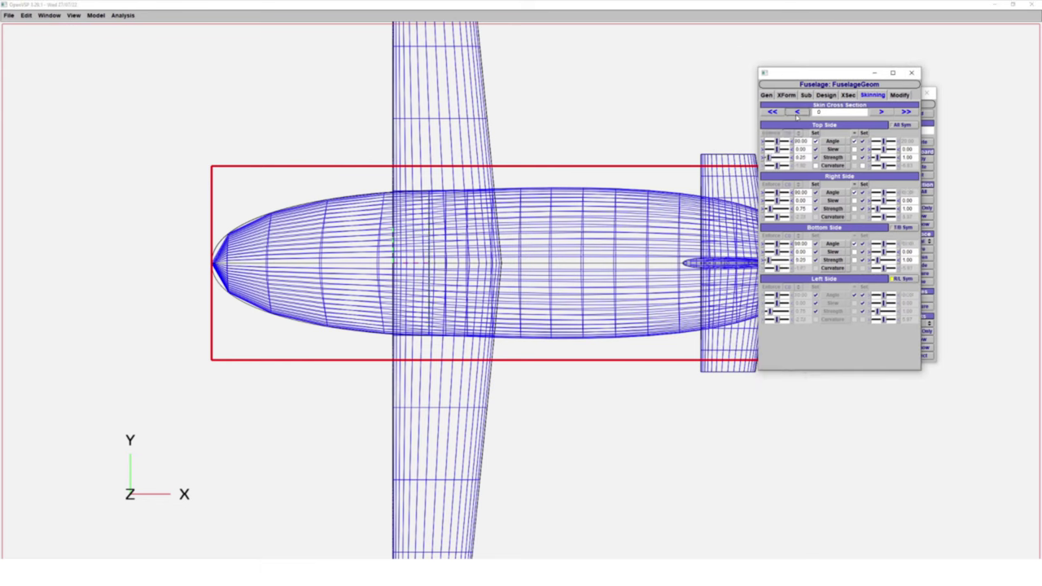
double_click(801, 209)
type(".5")
key("Return")
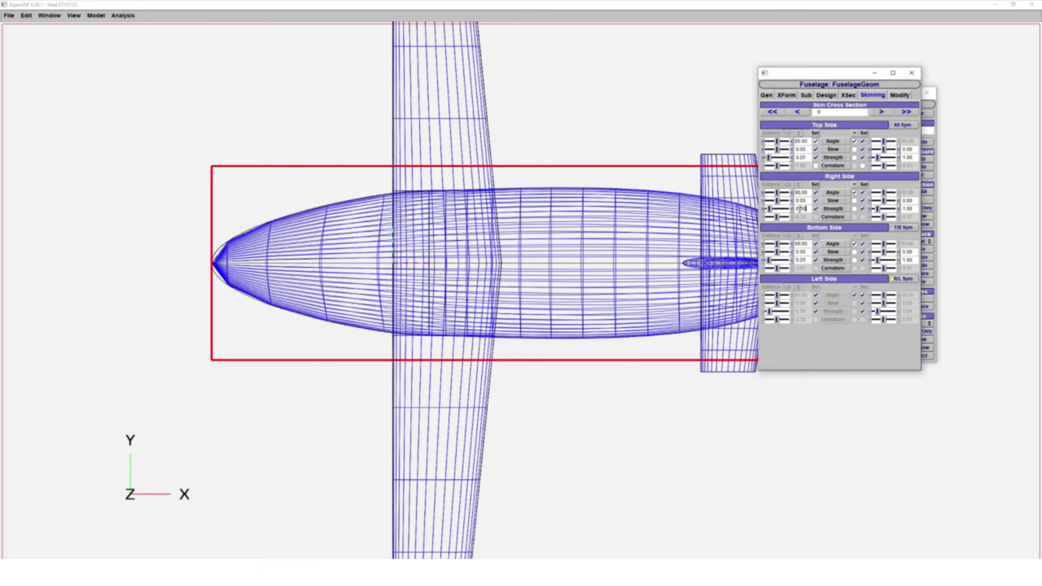
Set the middle cross section's right skinning angle to 2.5, after trying other angles including about -15.
left_click(881, 112)
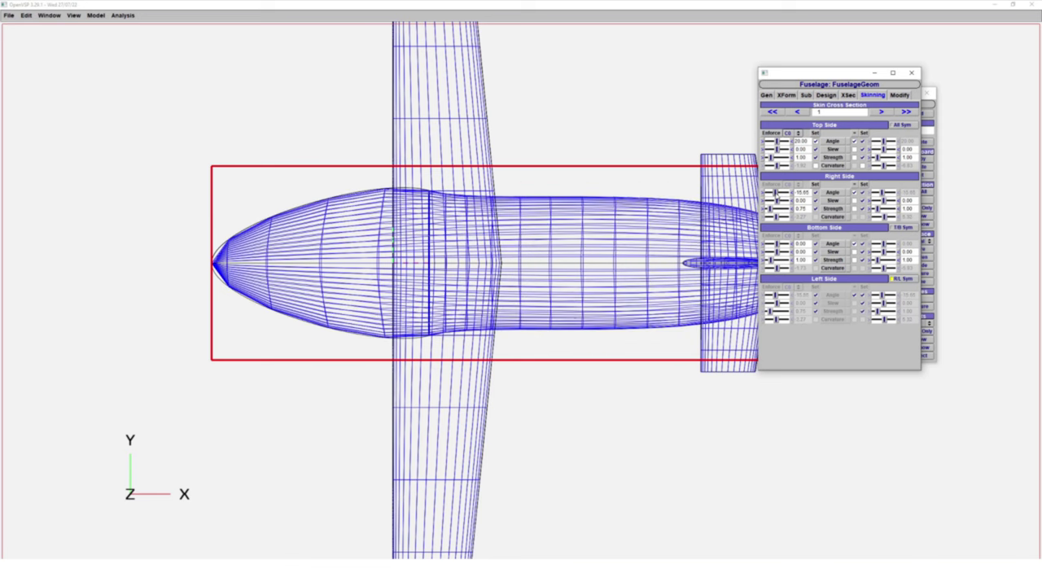
left_click_drag(777, 194, 778, 195)
double_click(796, 194)
type("2.5")
key("Return")
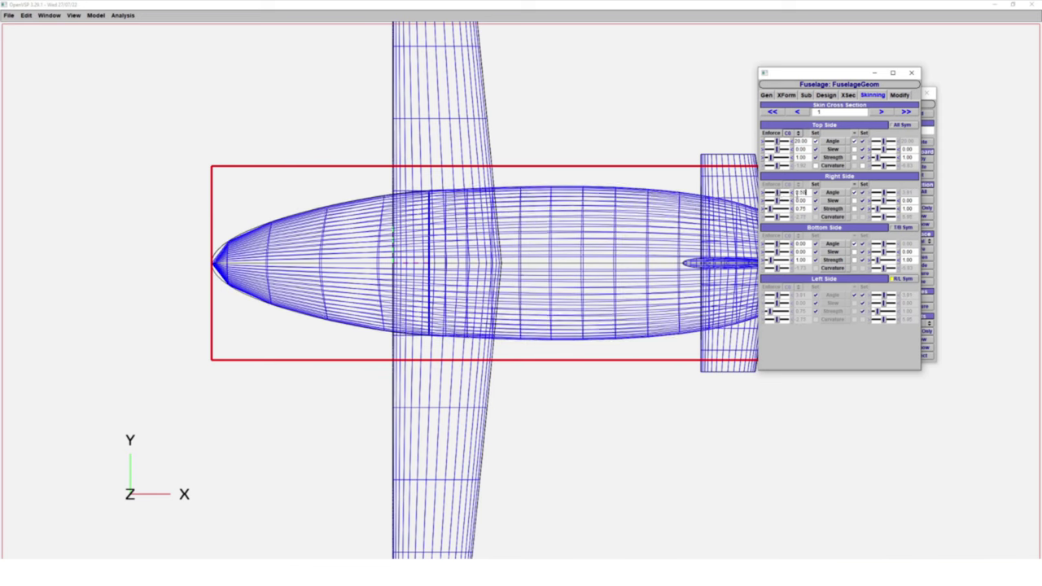
Set the tail point's right skinning angle to -45 and its right strength to 0.5, after trying a strength of 0.25.
left_click(885, 113)
middle_click_drag(659, 143, 494, 135)
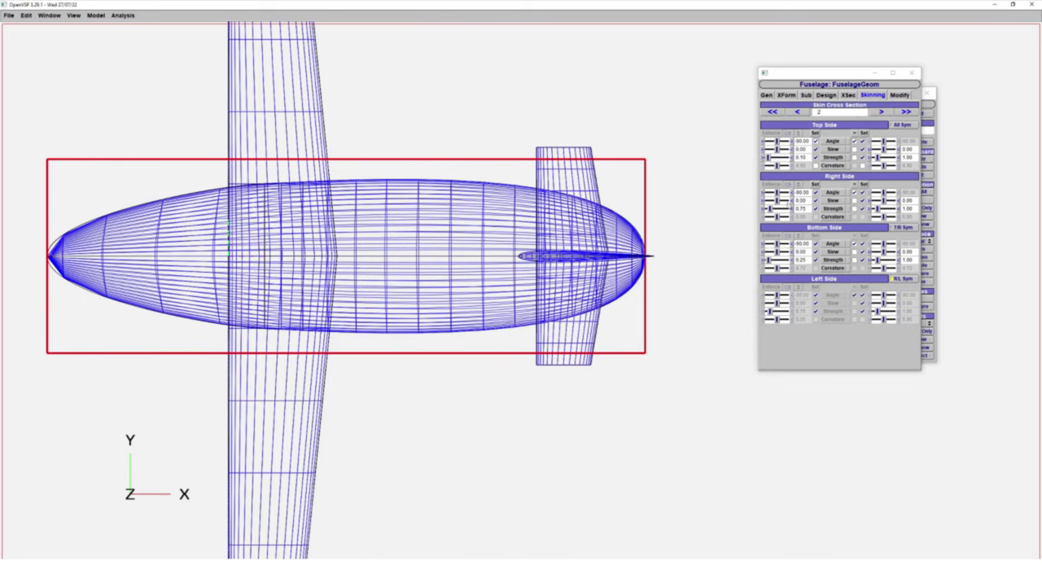
double_click(801, 210)
type("0.25")
key("Return")
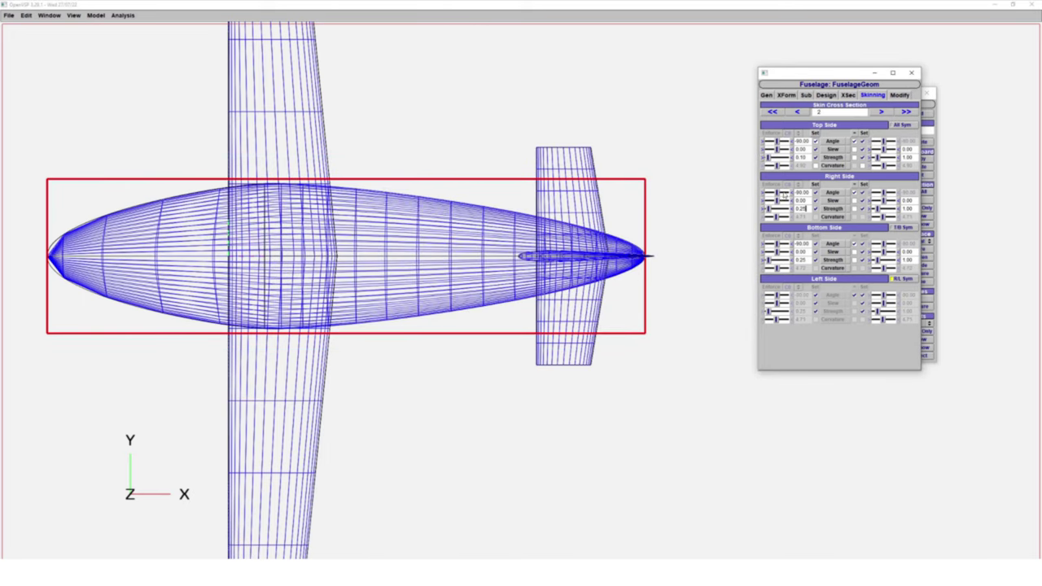
left_click_drag(783, 196, 783, 194)
double_click(802, 192)
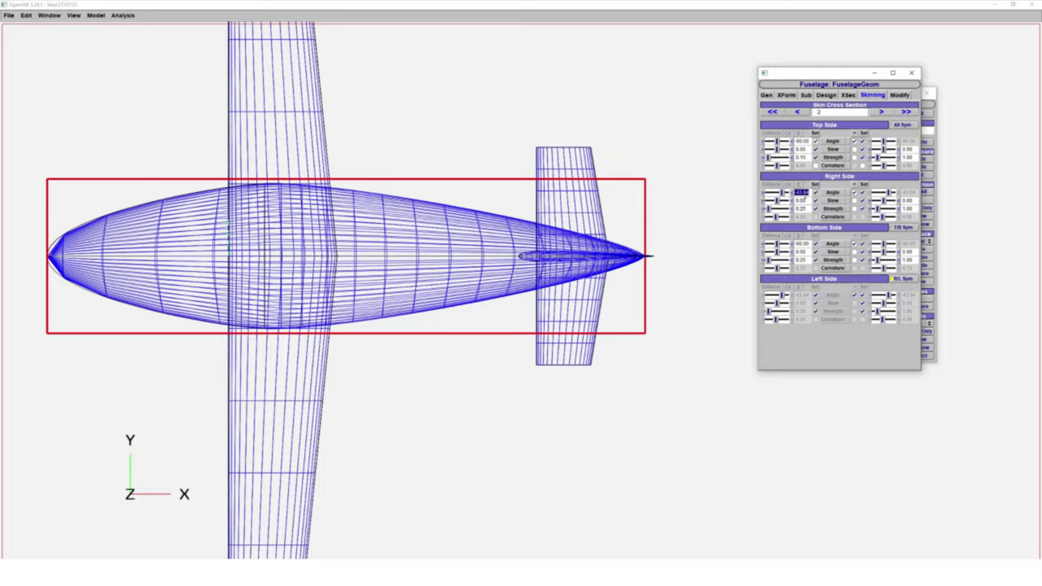
type("-45")
key("Return")
double_click(801, 208)
type("0.5")
key("Return")
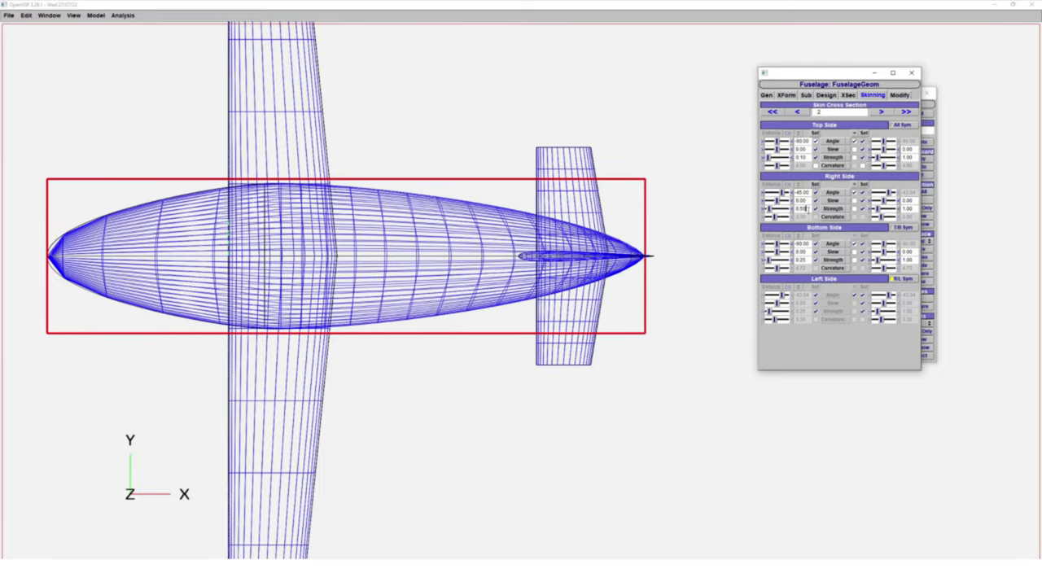
Rename the fuselage component as Fuselage.
left_click_drag(742, 248, 462, 375)
left_click_drag(822, 73, 727, 166)
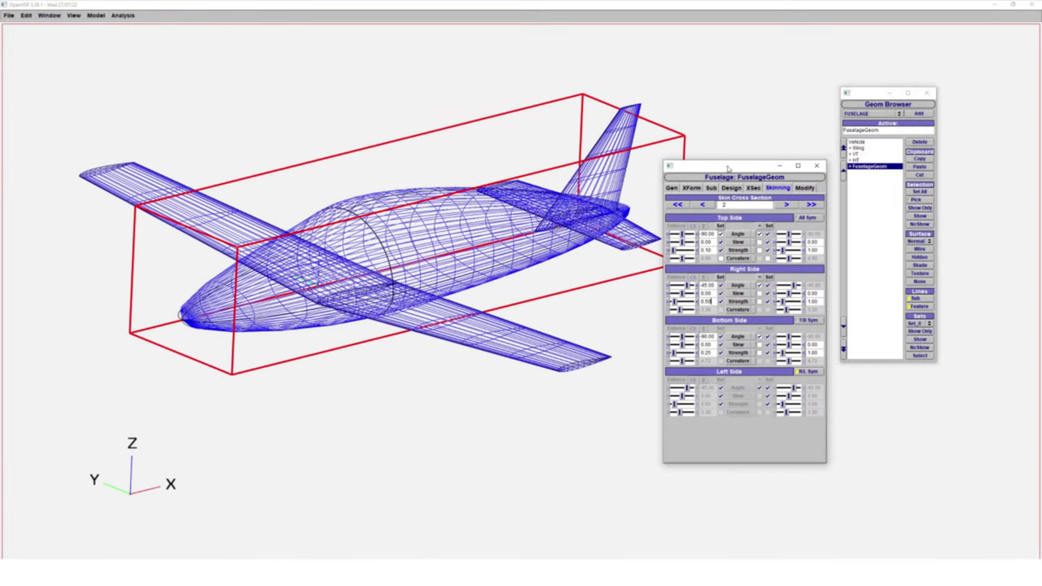
left_click(671, 187)
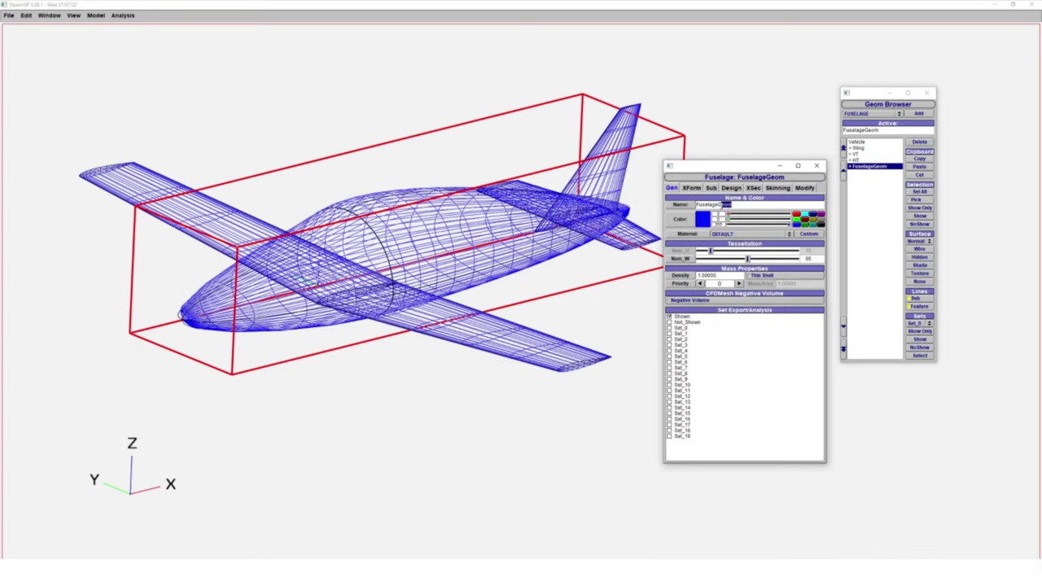
key("BackSpace")
key("Return")
Switch all the aircraft's components to hidden-line display and clear the selection.
left_click(920, 192)
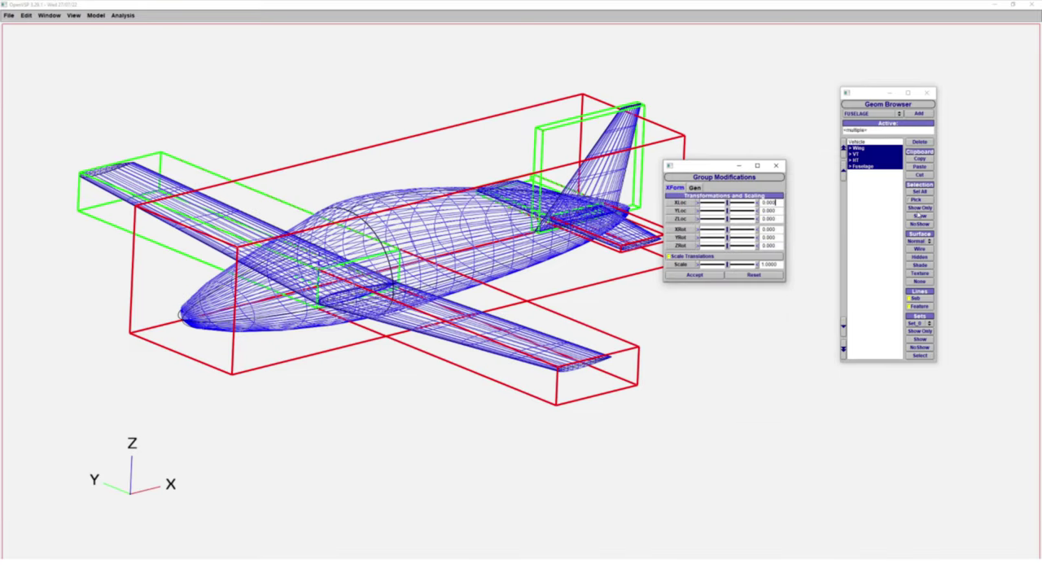
left_click(888, 245)
left_click_drag(667, 249, 570, 341)
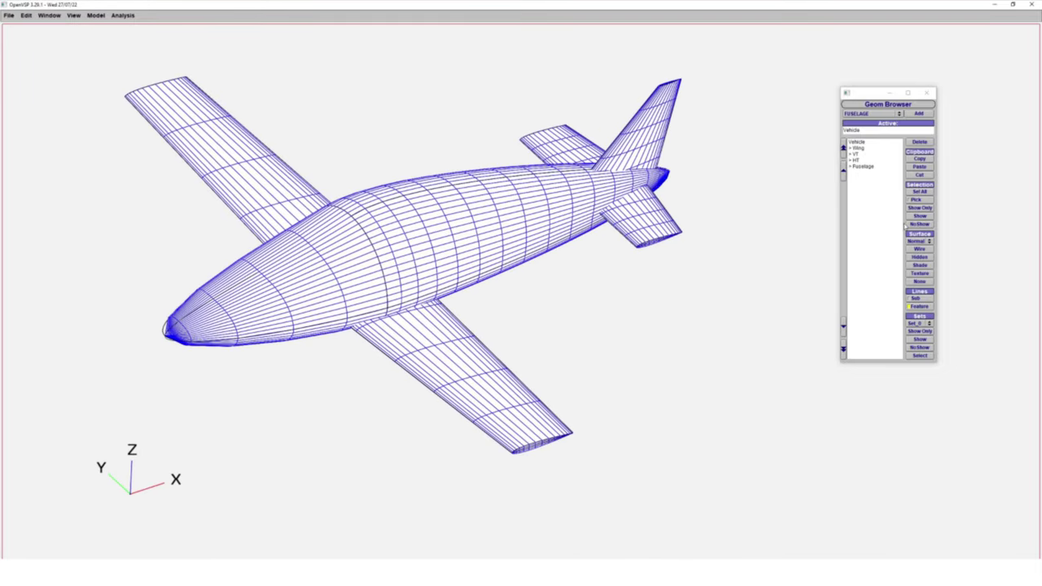
Increase the lengthwise tessellation (Num U) of the fuselage's cross sections and close the fuselage settings.
left_click(864, 166)
left_click(751, 188)
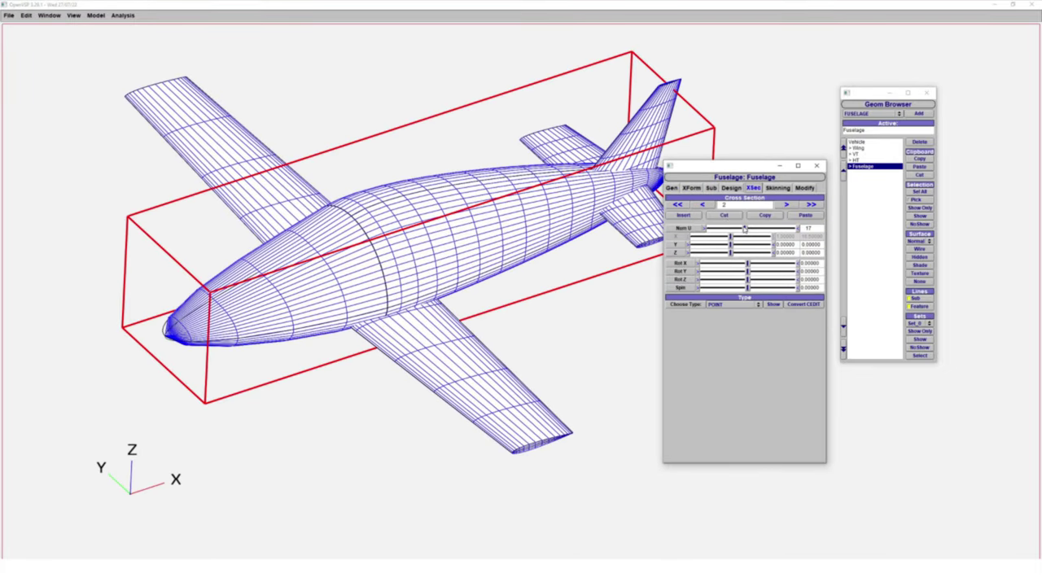
left_click(702, 204)
left_click_drag(309, 293, 433, 332)
left_click_drag(732, 163, 742, 197)
left_click_drag(602, 244, 537, 264)
left_click(833, 199)
left_click(868, 212)
scroll(645, 240, "down", 6)
scroll(594, 216, "up", 5)
left_click_drag(584, 205, 621, 332)
Save the model as a new VSP file named test.
left_click(9, 15)
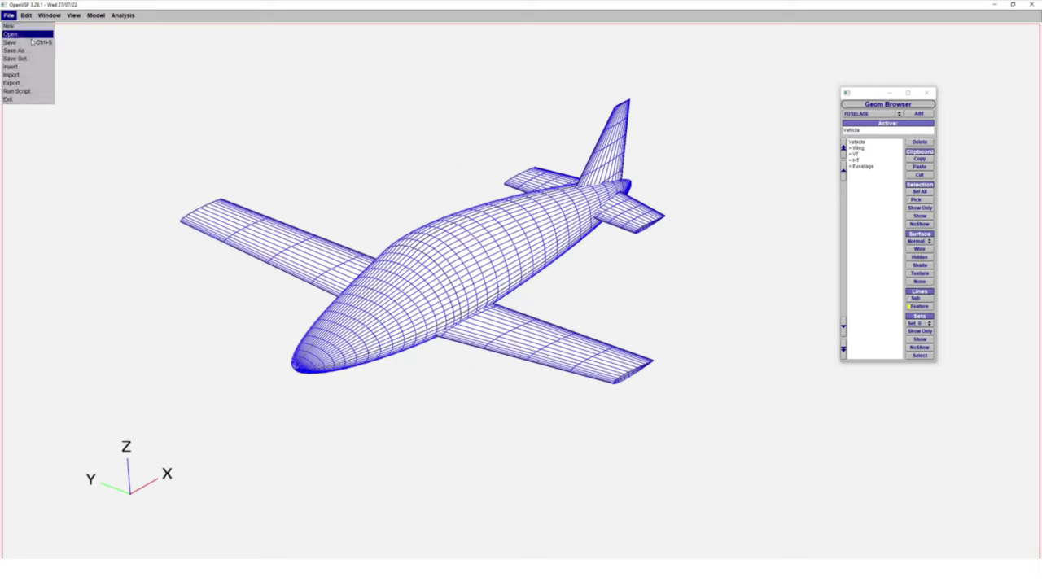
left_click(33, 53)
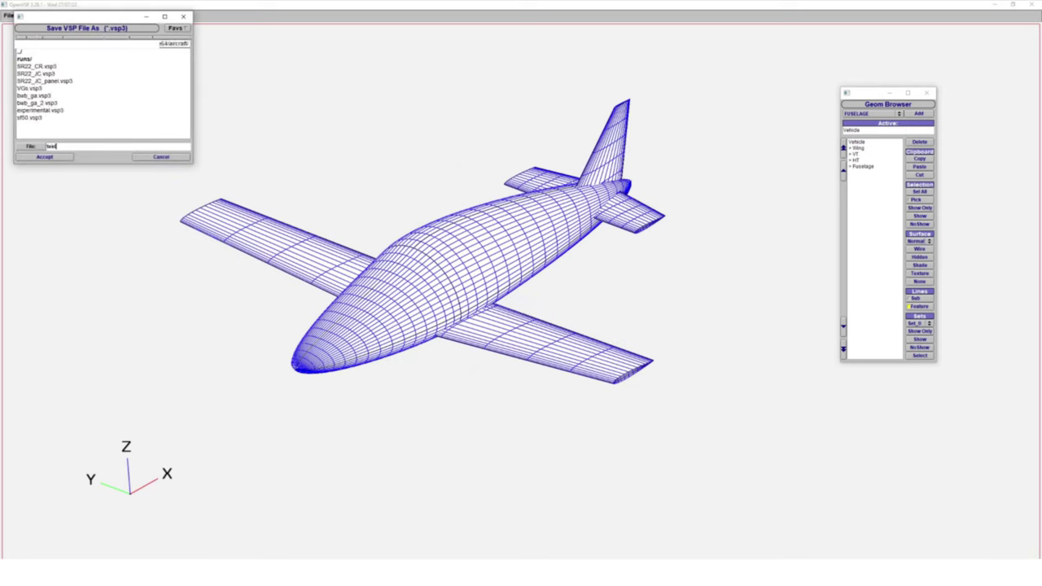
type("test")
left_click(45, 157)
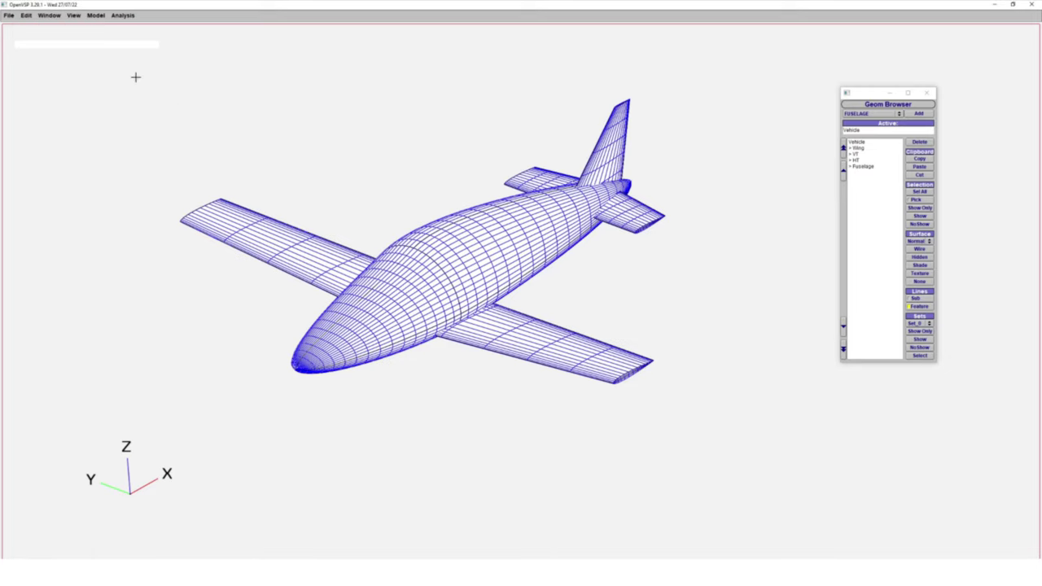
Open the Trimmed Surfaces output settings and disable the curv, p3d and srf file exports.
left_click(122, 15)
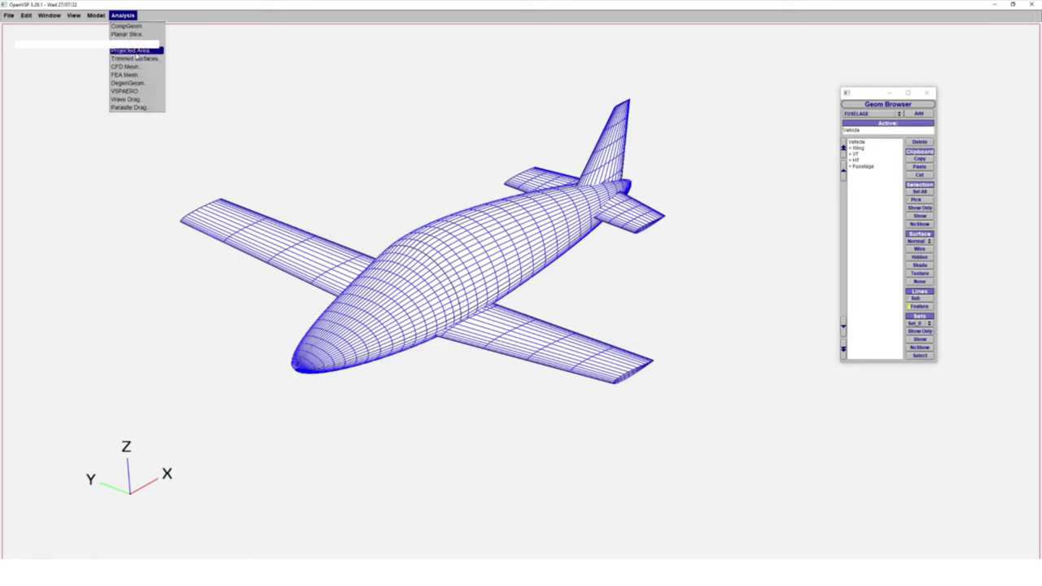
left_click(137, 49)
left_click(58, 50)
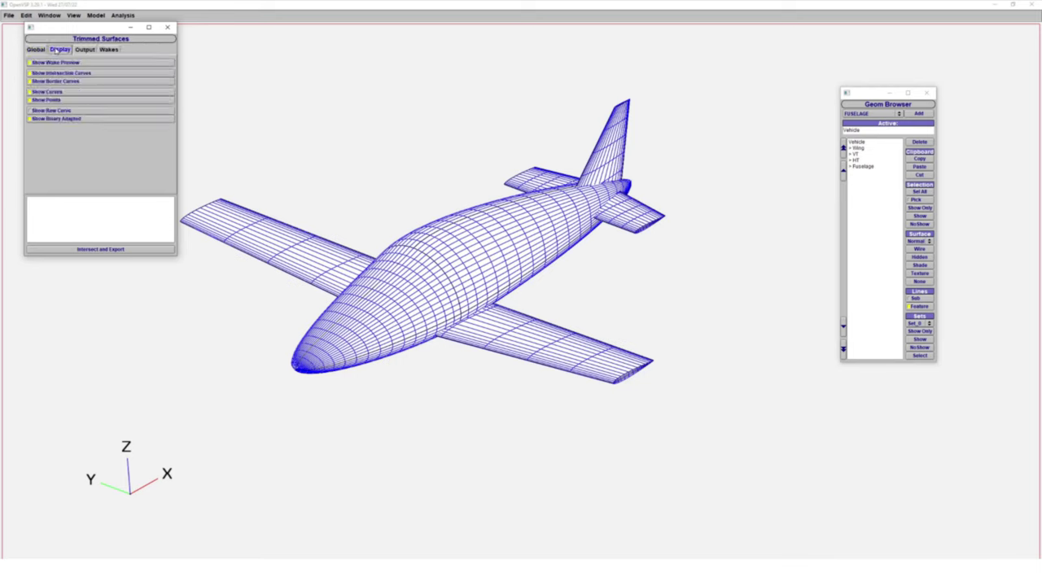
left_click(87, 50)
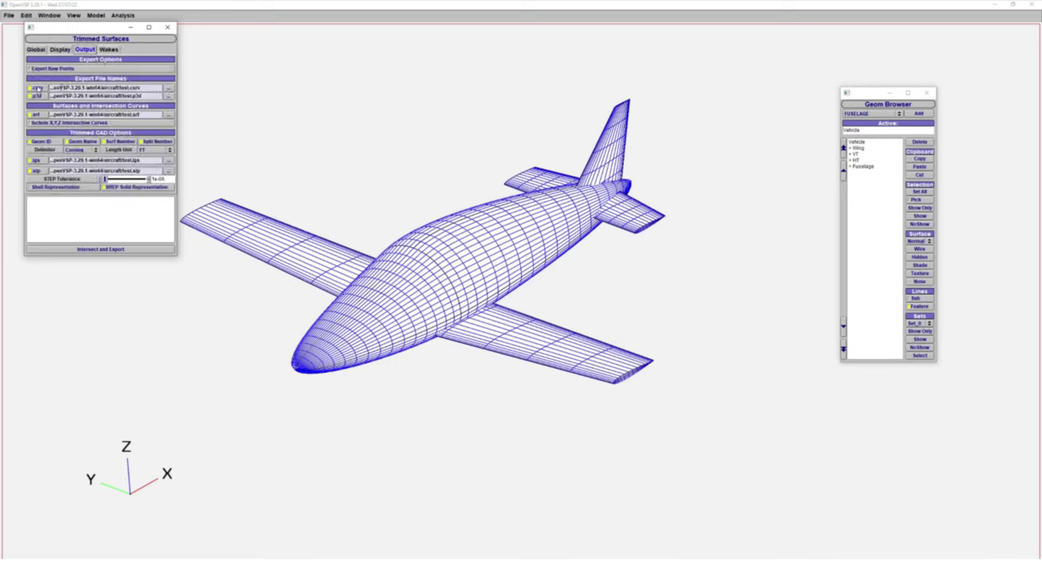
left_click(37, 87)
left_click(36, 96)
left_click(36, 115)
Turn off the Geom ID, Geom Name, Surf Number and Split Number labels and disable the STEP file export.
left_click(47, 141)
left_click(81, 141)
left_click(121, 140)
left_click(157, 141)
left_click(36, 171)
Review the display, global and wake settings of Trimmed Surfaces and run the intersection and export of the aircraft.
left_click(59, 50)
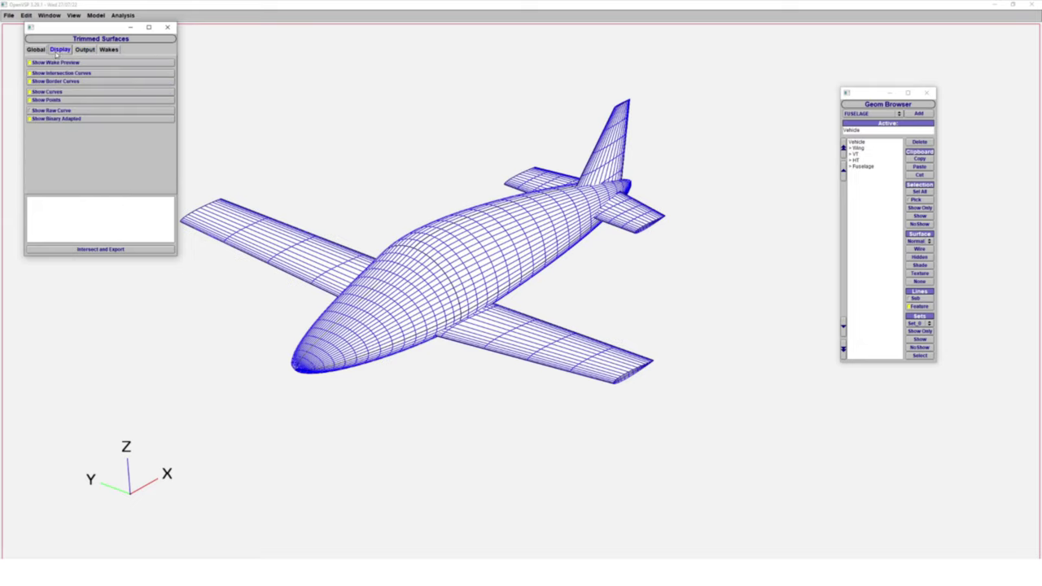
left_click(36, 50)
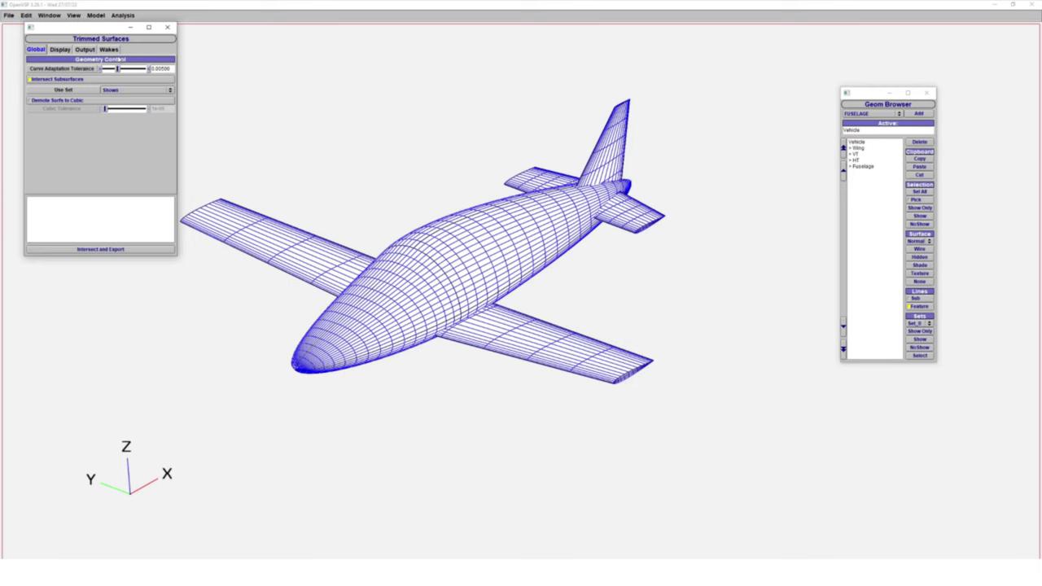
left_click(110, 49)
left_click(35, 50)
left_click(99, 249)
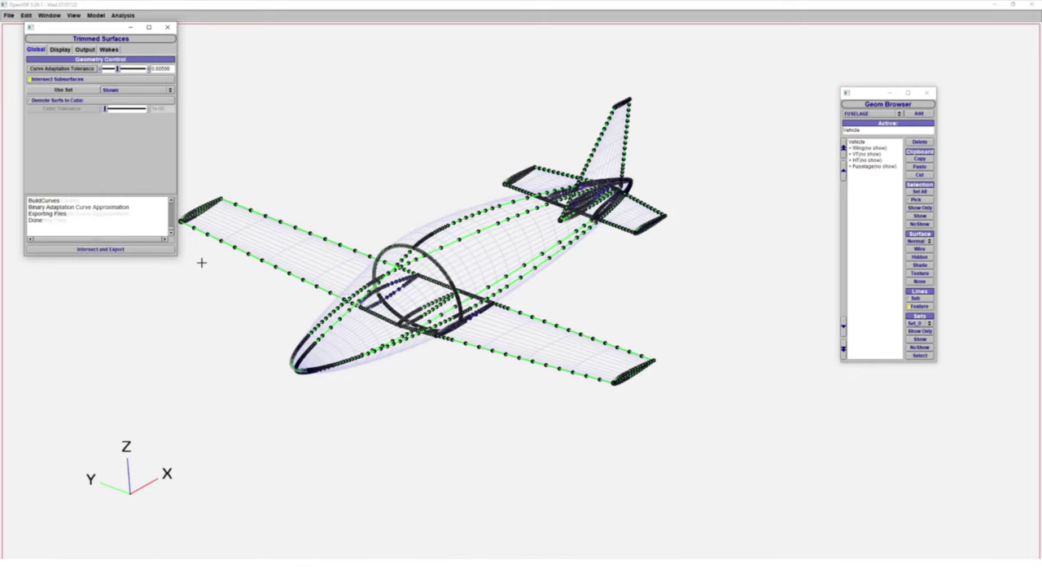
Switch to Pointwise and import test.igs from the aircraft folder as a database with the default import options.
left_click(244, 573)
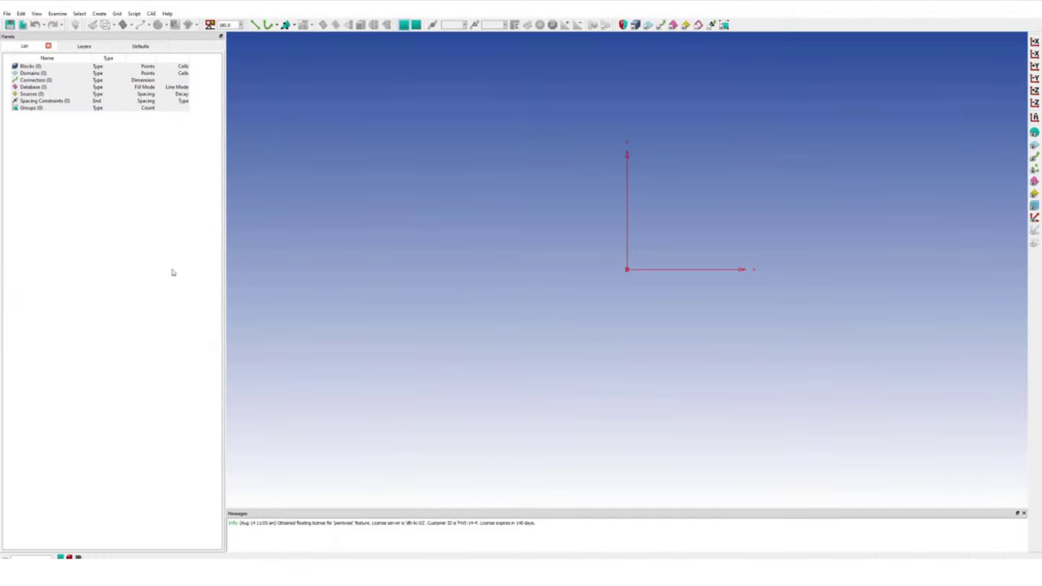
left_click(6, 13)
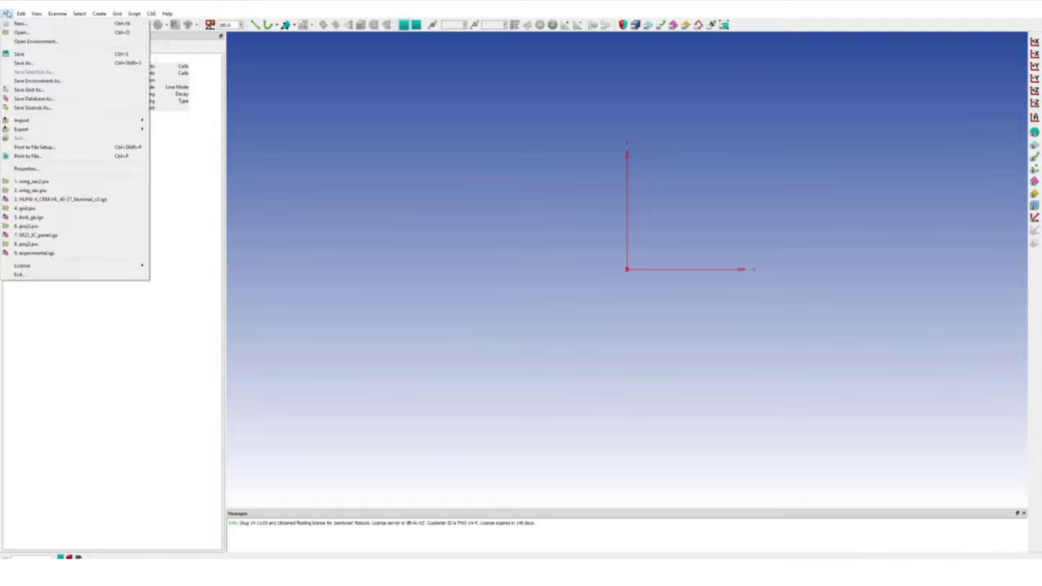
mouse_move(45, 122)
left_click(164, 130)
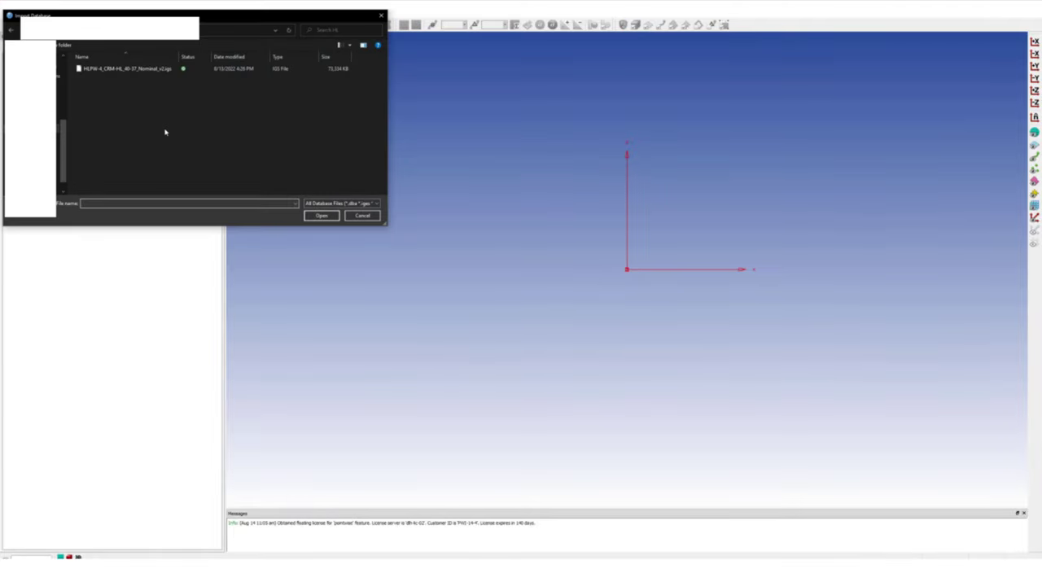
left_click(58, 111)
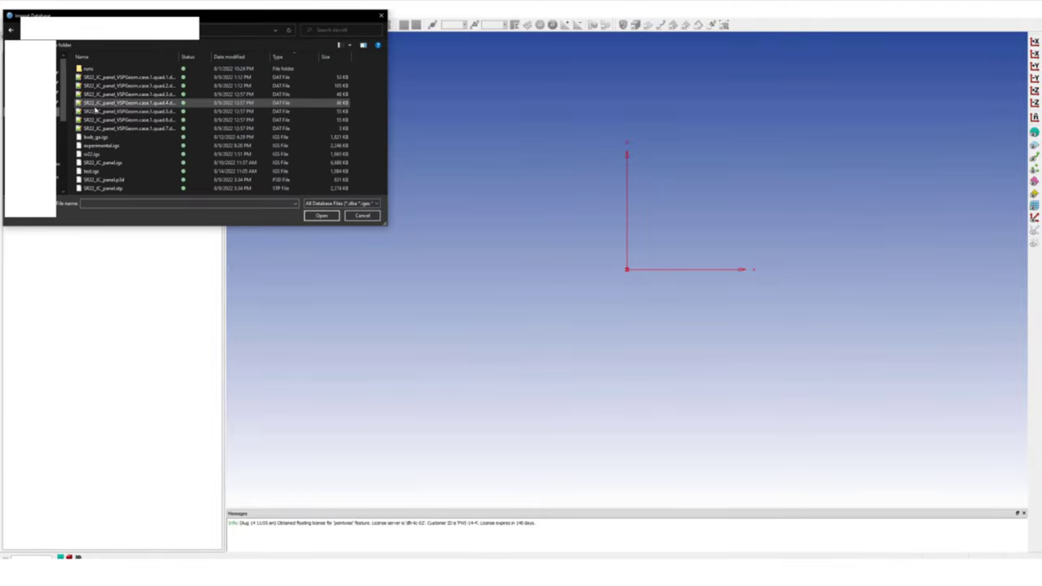
left_click(278, 58)
left_click(278, 94)
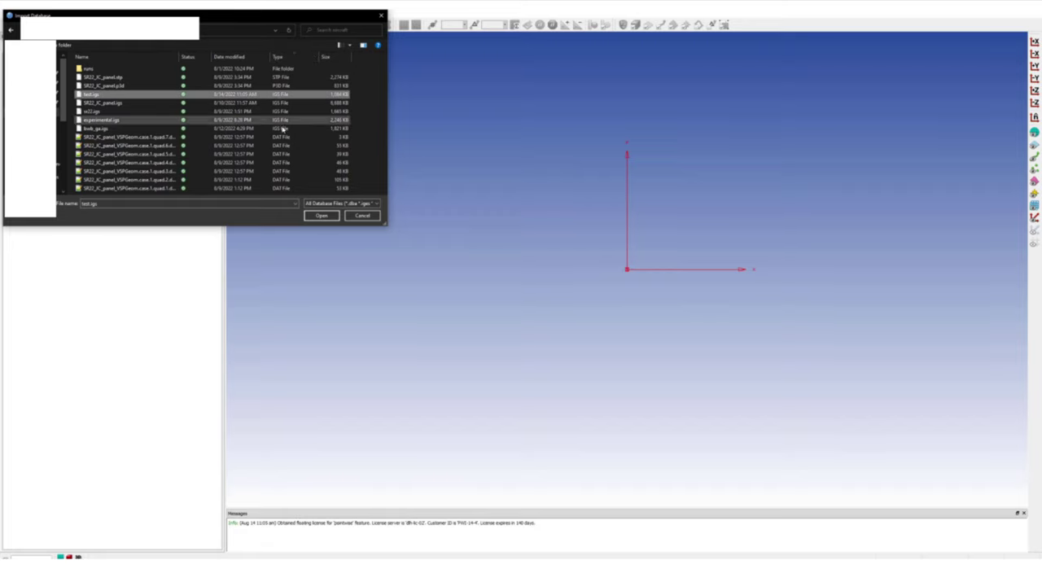
left_click(321, 215)
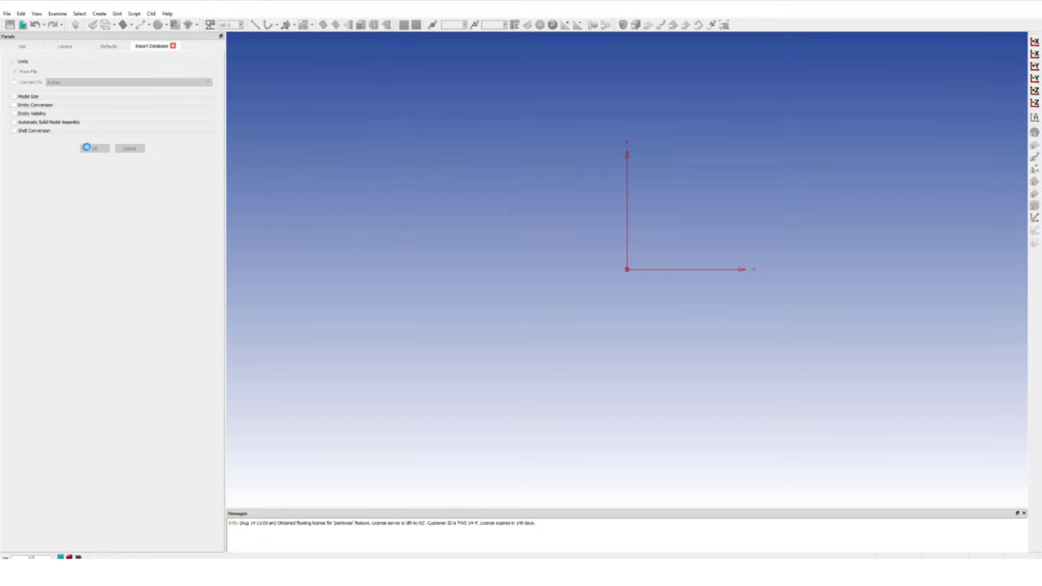
left_click(86, 148)
left_click(489, 302)
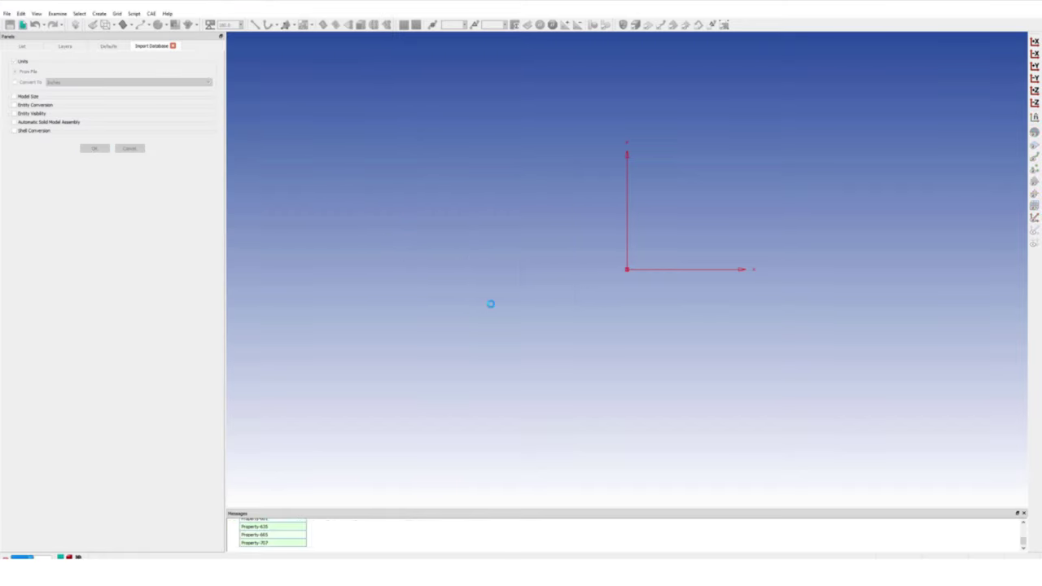
Display all the imported aircraft database surfaces as shaded and clear the selection.
right_click_drag(607, 372, 447, 145)
key("ctrl+a")
left_click(113, 25)
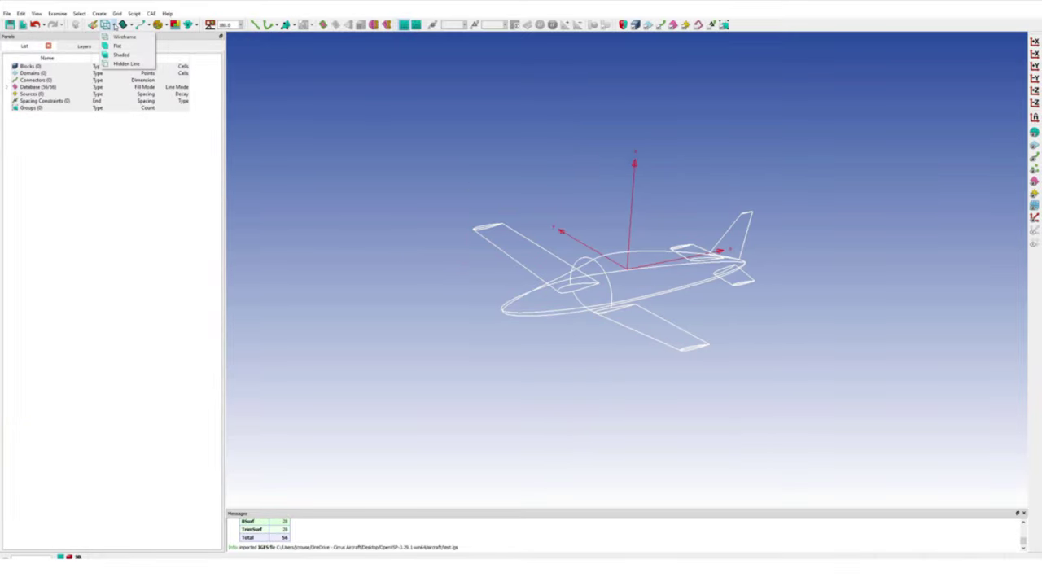
left_click(129, 54)
left_click(525, 251)
mouse_move(529, 254)
right_mouse_down("ctrl")
mouse_move(770, 265)
mouse_move(607, 365)
mouse_move(635, 323)
mouse_move(498, 255)
mouse_move(714, 325)
mouse_move(532, 211)
mouse_move(454, 298)
mouse_move(506, 374)
mouse_move(696, 261)
mouse_move(842, 295)
mouse_move(811, 237)
mouse_move(757, 301)
mouse_move(687, 329)
mouse_move(710, 322)
mouse_move(635, 277)
right_mouse_up("ctrl")
Set the default connector average spacing to 0.1 and unstructured domains to isotropic Advancing Front Ortho with triangles and quads.
left_click(140, 45)
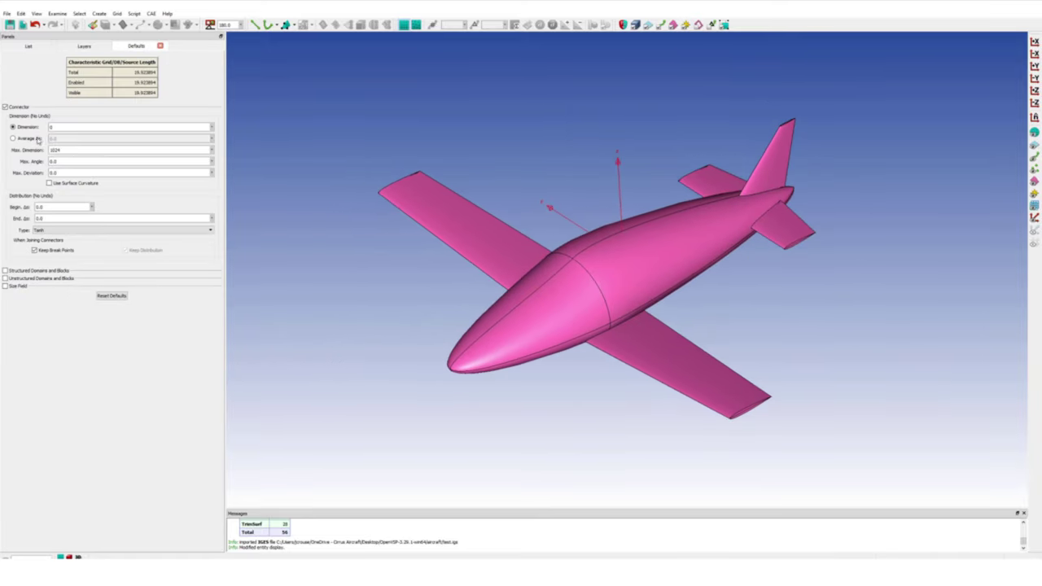
left_click(81, 139)
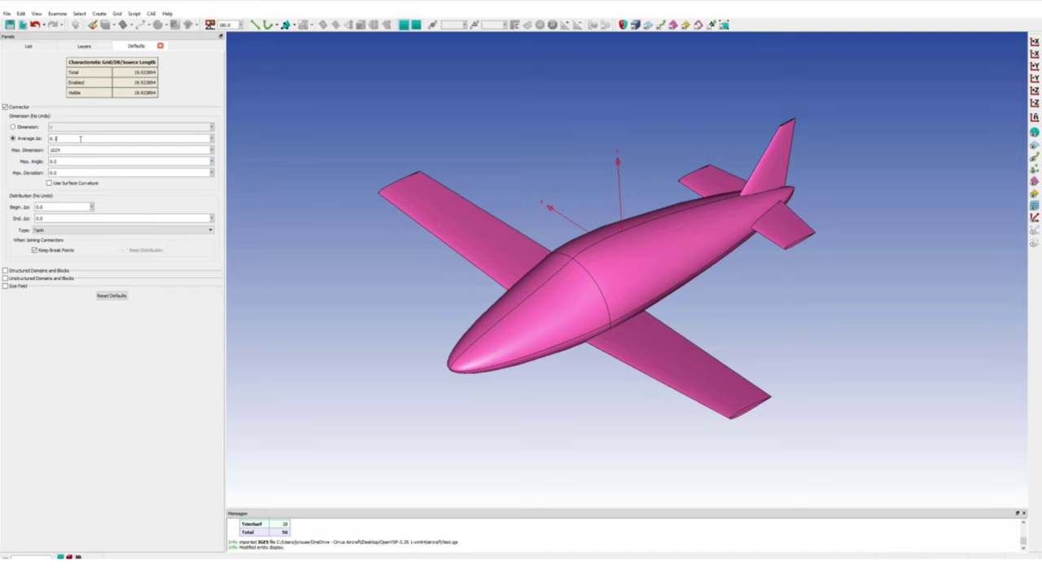
left_click(5, 277)
left_click(15, 297)
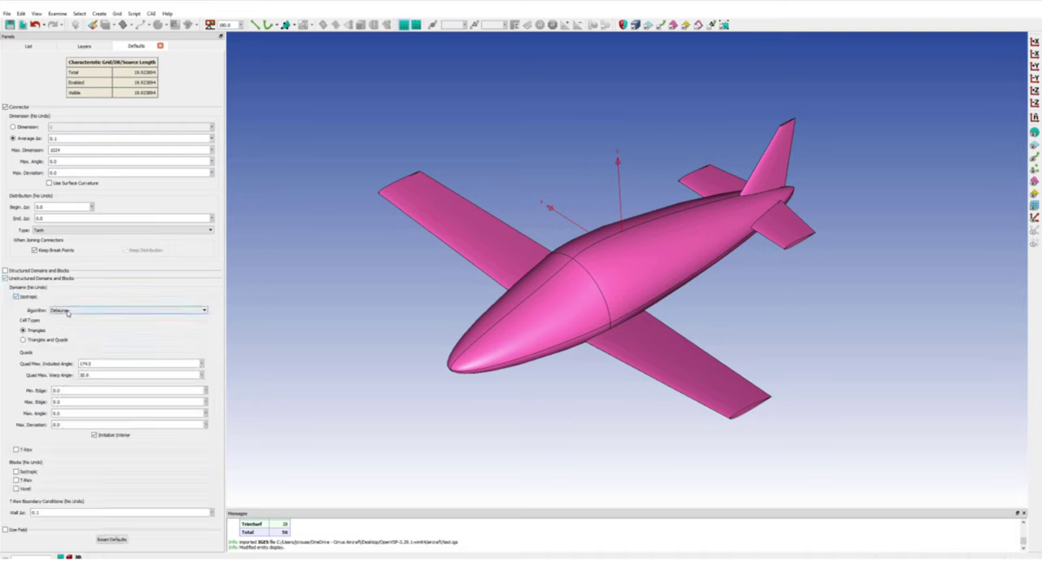
left_click(49, 339)
Enable isotropic and T-Rex block defaults with 85 maximum layers, a growth rate of 1.2, and tets and surface pyramids.
left_click(16, 472)
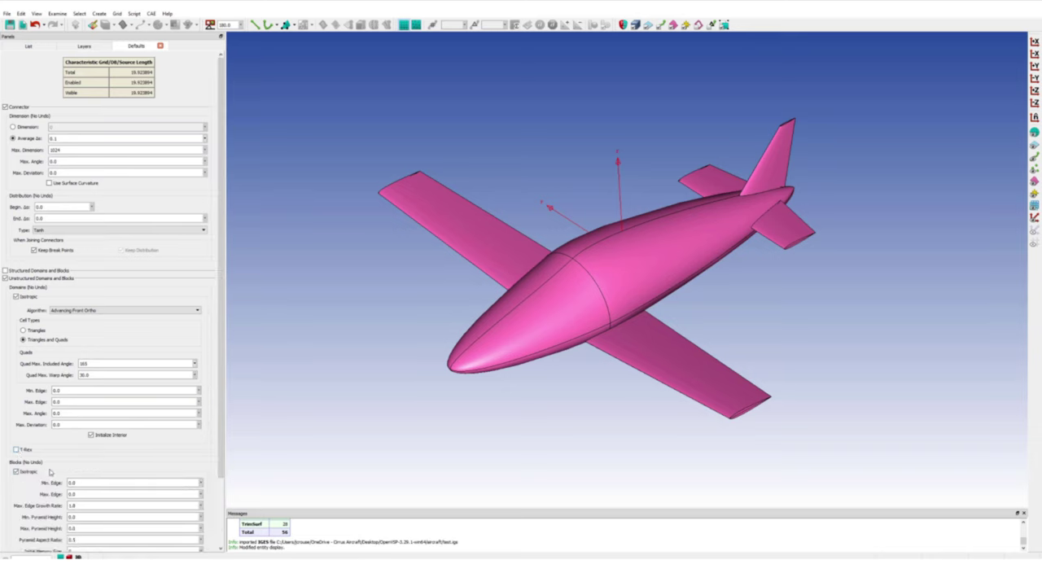
scroll(18, 488, "down", 2)
left_click(16, 491)
scroll(18, 492, "down", 3)
left_click(73, 438)
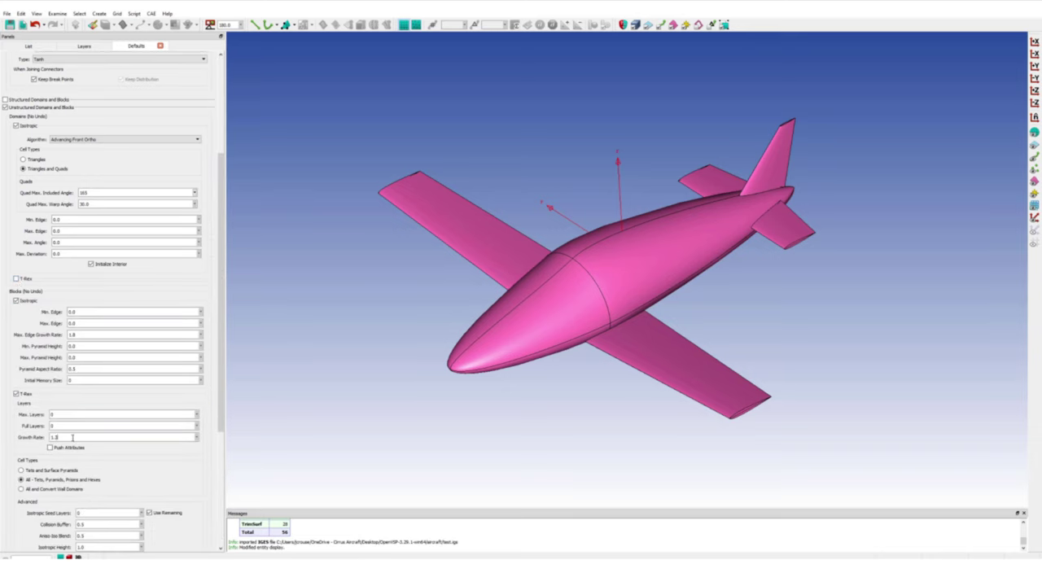
left_click(57, 472)
scroll(59, 475, "down", 5)
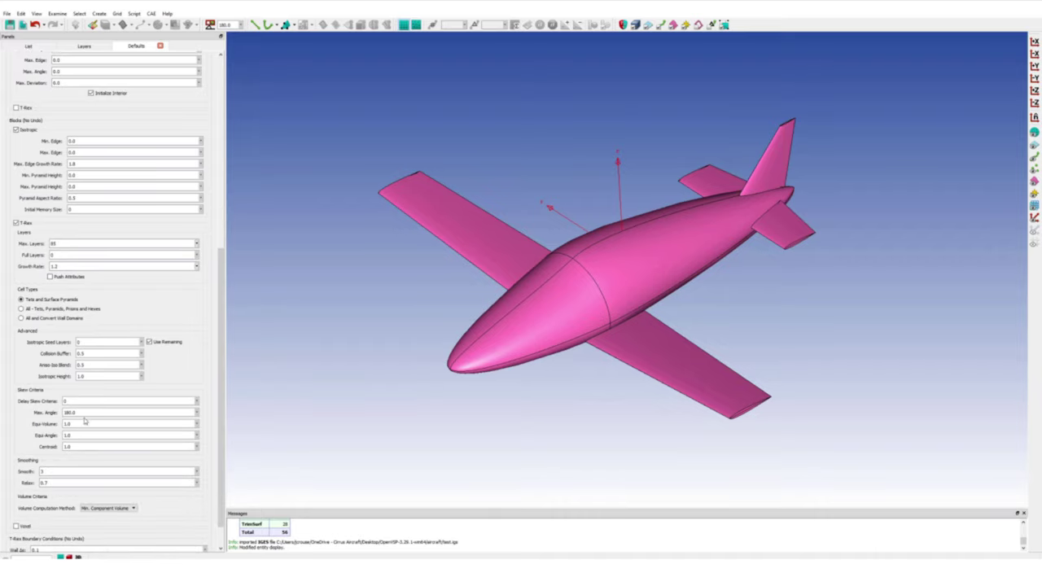
Set the default T-Rex wall spacing to 2e-6 and enable the size field with a decay of 0.85.
scroll(72, 473, "down", 1)
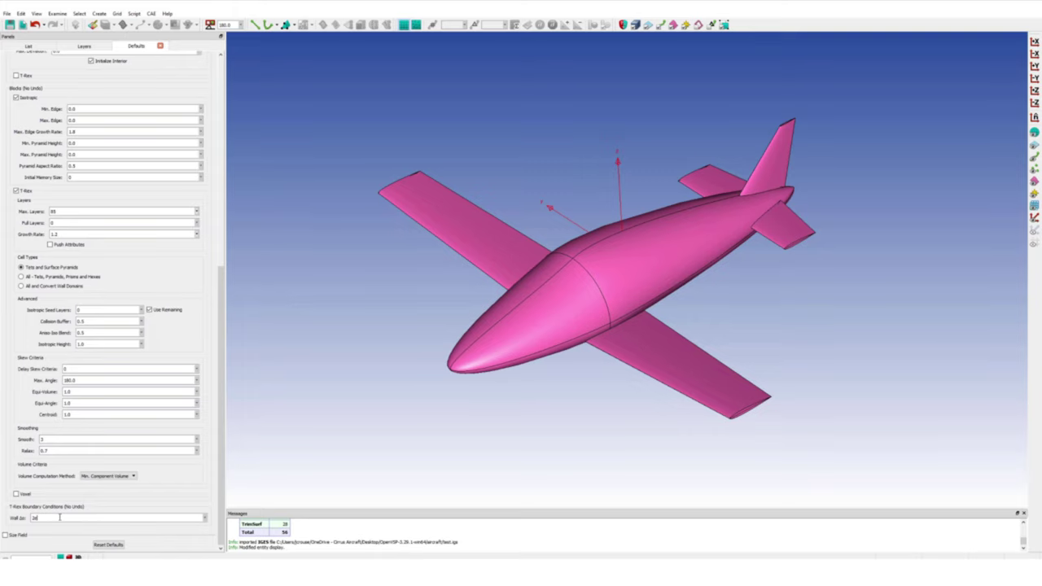
left_click(5, 535)
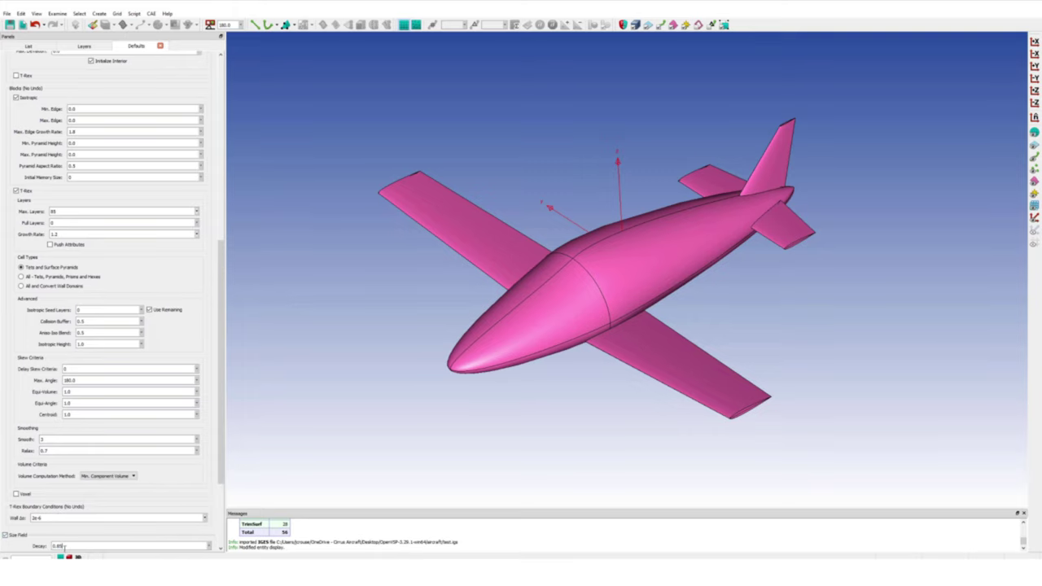
scroll(78, 323, "up", 10)
Create unstructured domains on all the aircraft's database surfaces and hide the database entities.
left_click(27, 49)
key("ctrl+a")
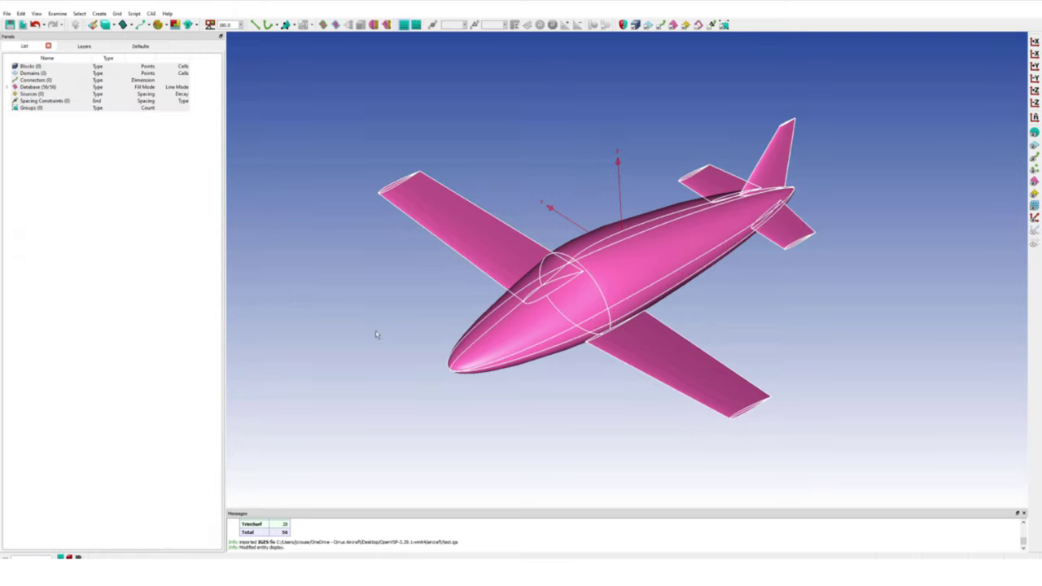
left_click(403, 25)
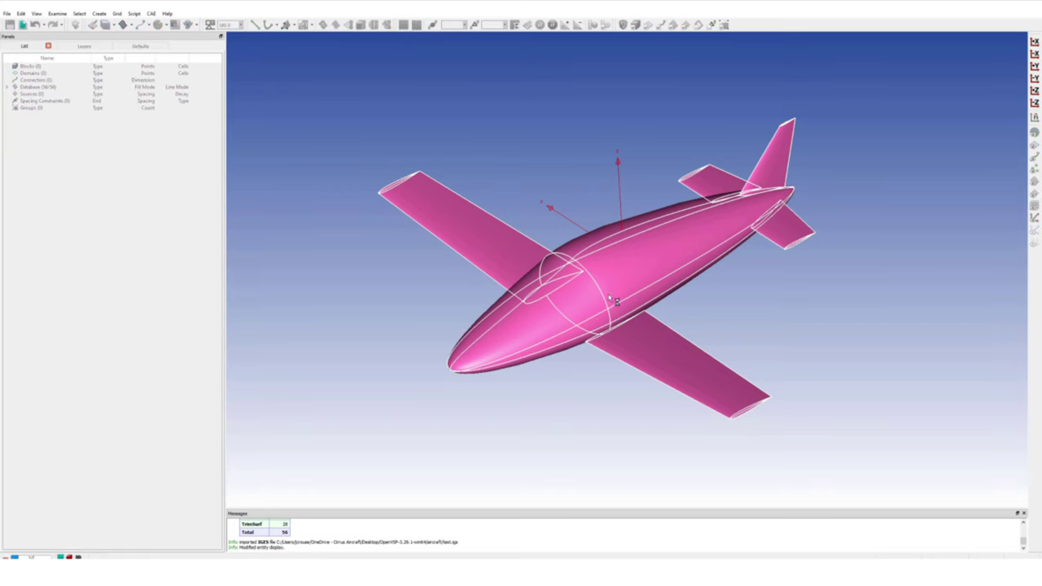
right_click_drag(653, 404, 651, 399, "ctrl")
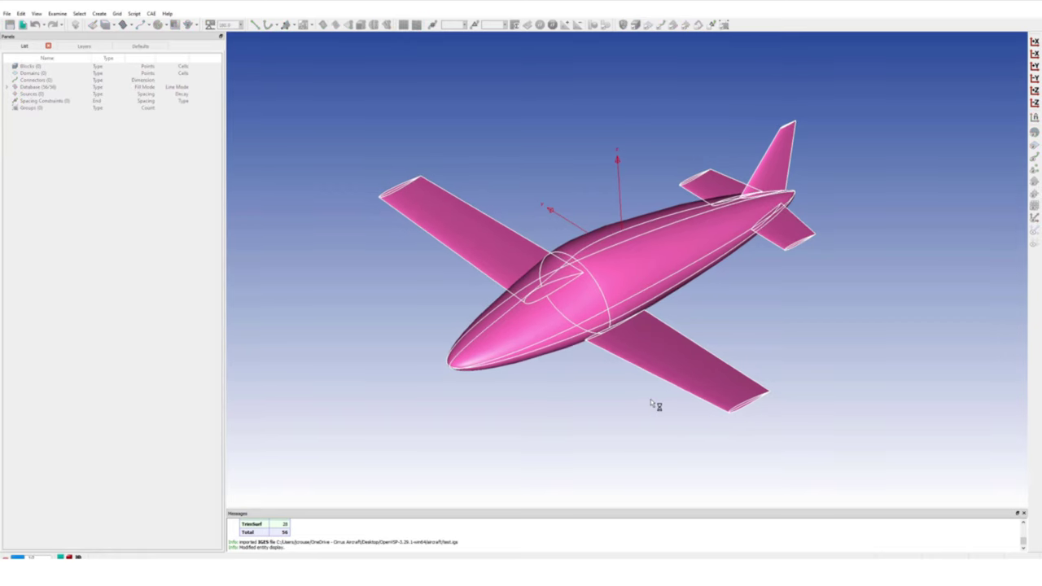
left_click(1033, 182)
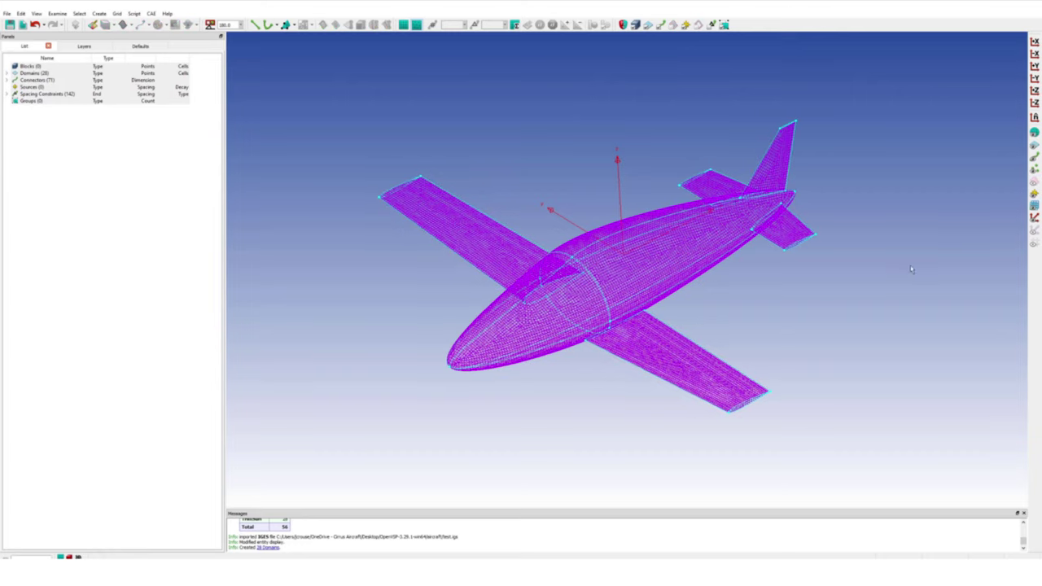
Display all the aircraft's surface mesh domains as shaded and clear the selection.
key("ctrl+a")
left_click(106, 26)
left_click(475, 155)
mouse_move(562, 350)
right_mouse_down("ctrl")
mouse_move(568, 325)
mouse_move(609, 332)
mouse_move(521, 255)
right_mouse_up("ctrl")
Auto-merge the free connectors of the aircraft's surface mesh with a tolerance of 0.01.
left_click(116, 13)
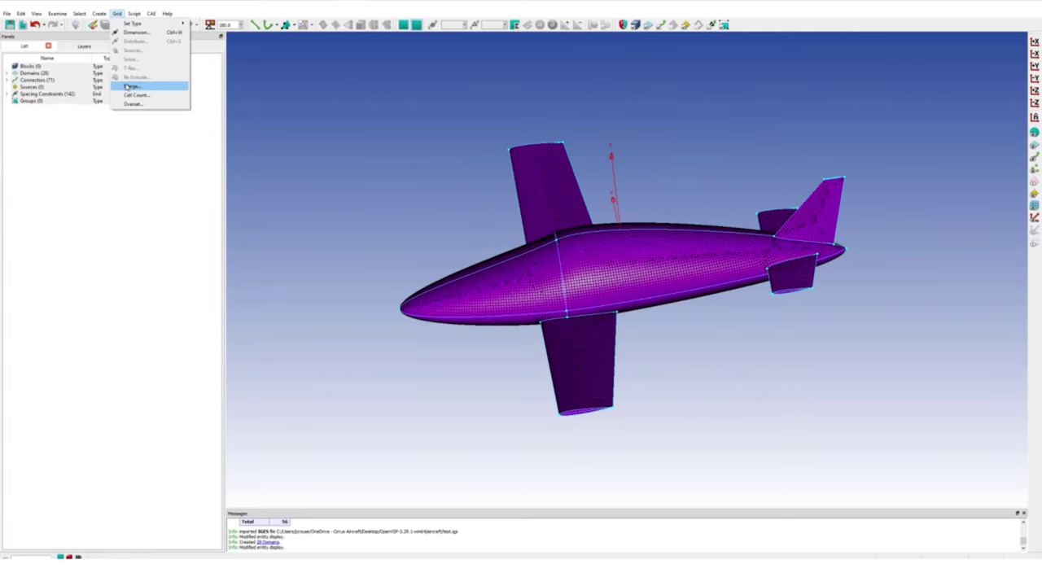
left_click(130, 87)
mouse_move(475, 225)
right_mouse_down("ctrl")
mouse_move(502, 251)
mouse_move(480, 236)
right_mouse_up("ctrl")
scroll(599, 311, "up", 5)
right_click_drag(600, 311, 478, 261, "ctrl")
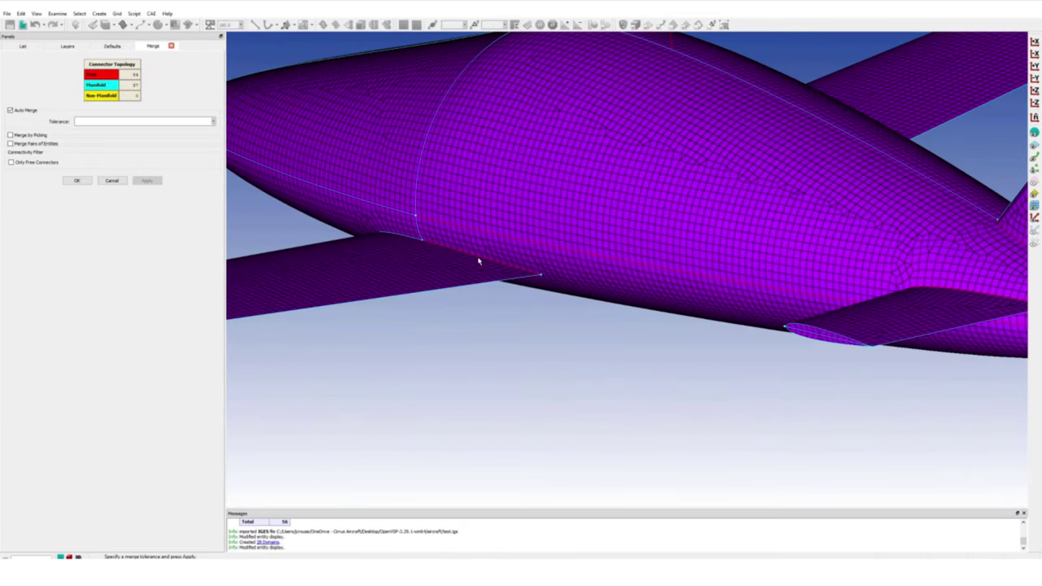
left_click(151, 122)
type("0.01")
right_click_drag(227, 160, 350, 244, "ctrl")
left_click(77, 180)
right_click_drag(499, 252, 637, 330)
scroll(852, 393, "up", 5)
scroll(844, 367, "down", 5)
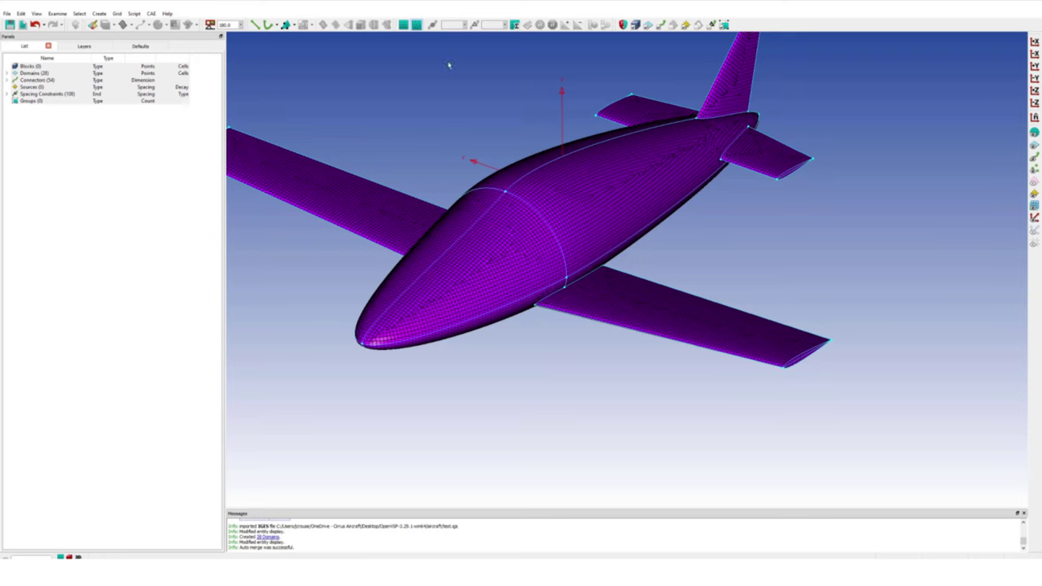
Start drawing an unstructured sphere shape centred at 0 0 0 with a radius of 10.
left_click(98, 13)
mouse_move(131, 42)
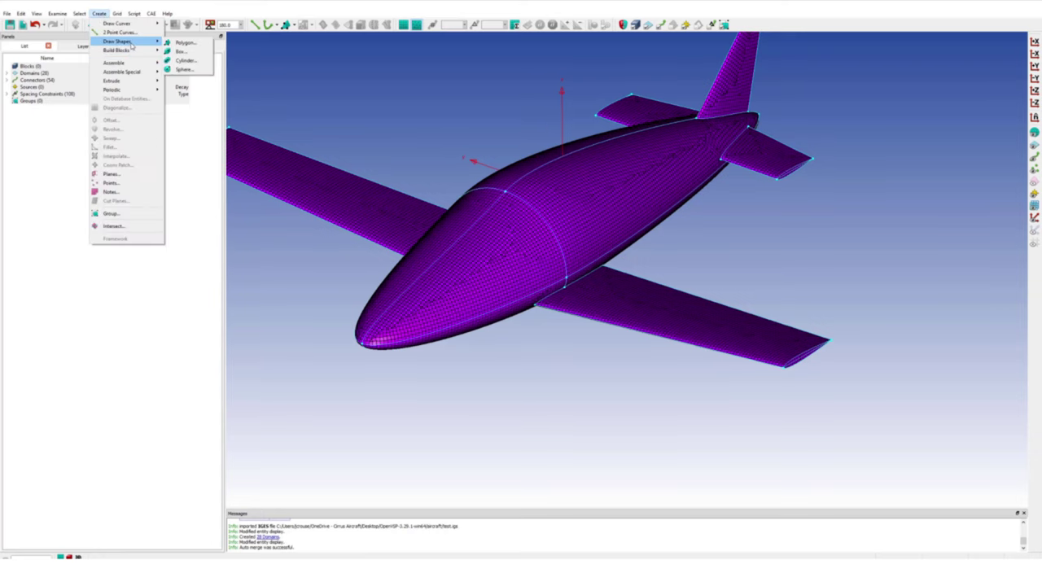
left_click(184, 69)
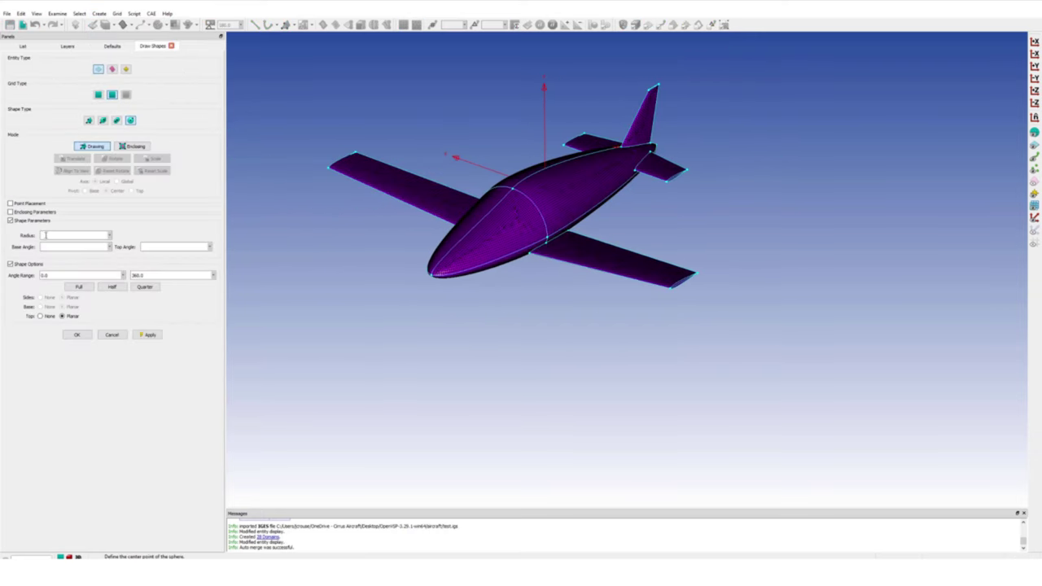
left_click(25, 203)
key("Return")
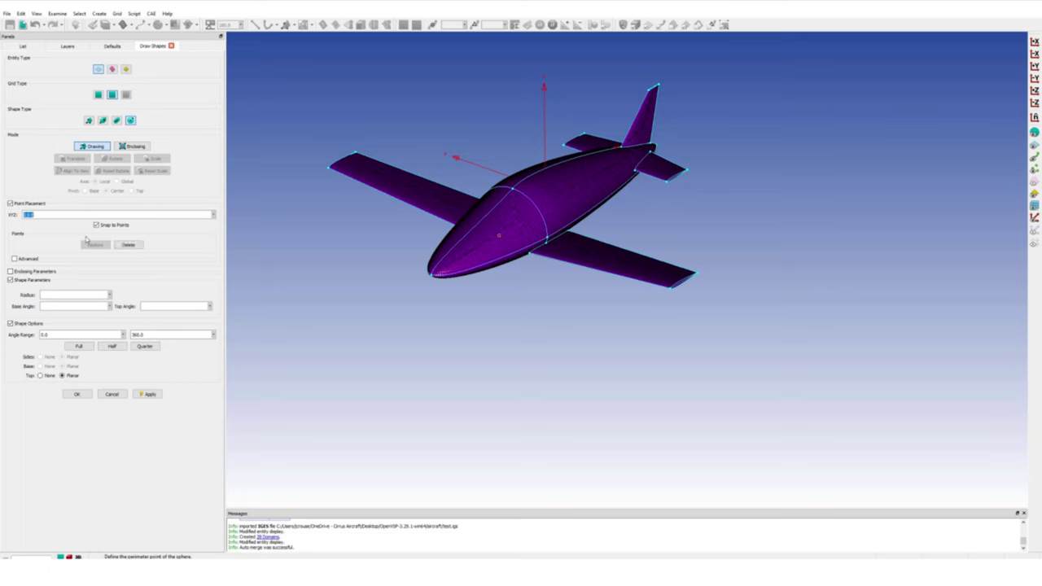
left_click(61, 295)
type("10")
key("Return")
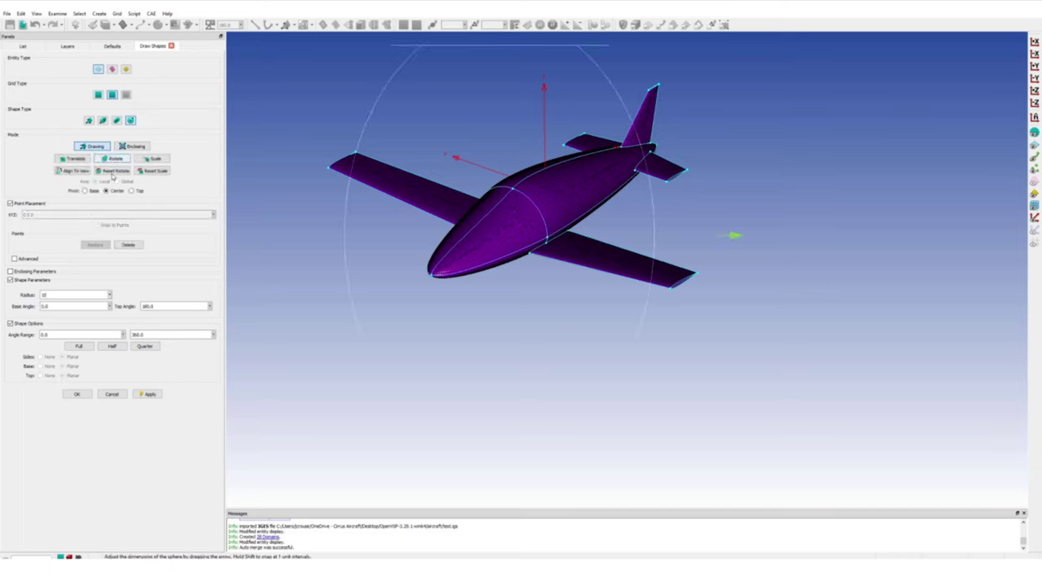
Reset the sphere's rotation, set the default connector average spacing to 1 and return to the sphere's shape settings.
left_click(112, 173)
left_click(114, 47)
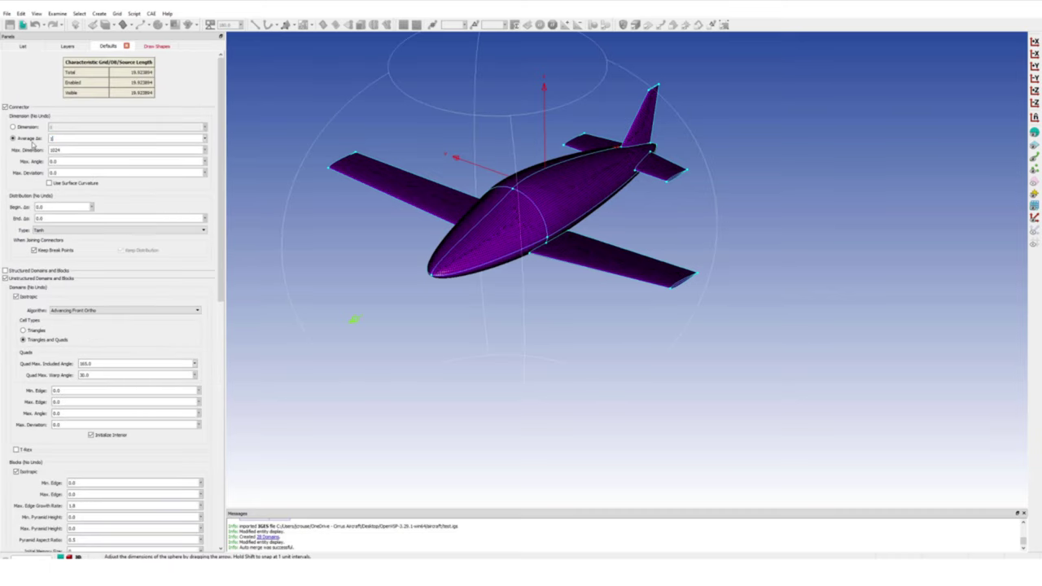
left_click(155, 46)
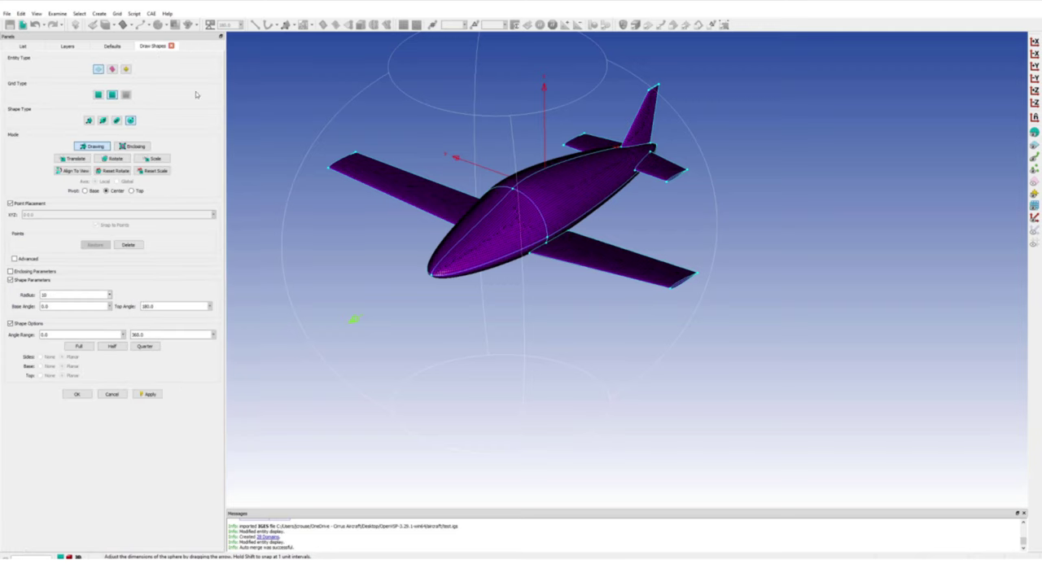
Set the sphere's radius to 1000 and create the unstructured farfield sphere around the aircraft.
mouse_move(635, 277)
right_mouse_down("ctrl")
mouse_move(653, 269)
mouse_move(630, 203)
right_mouse_up("ctrl")
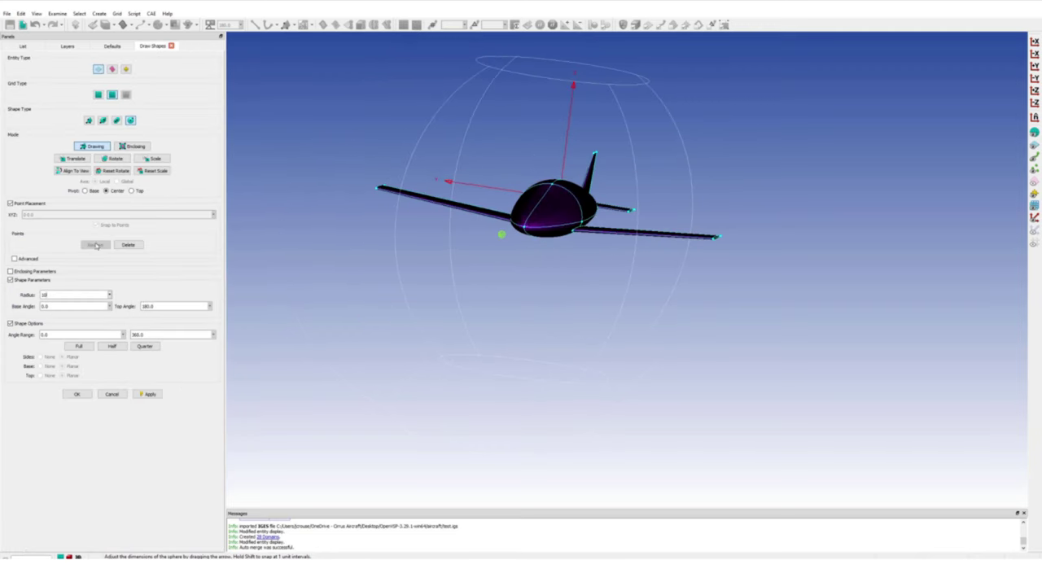
key("Return")
scroll(495, 306, "down", 15)
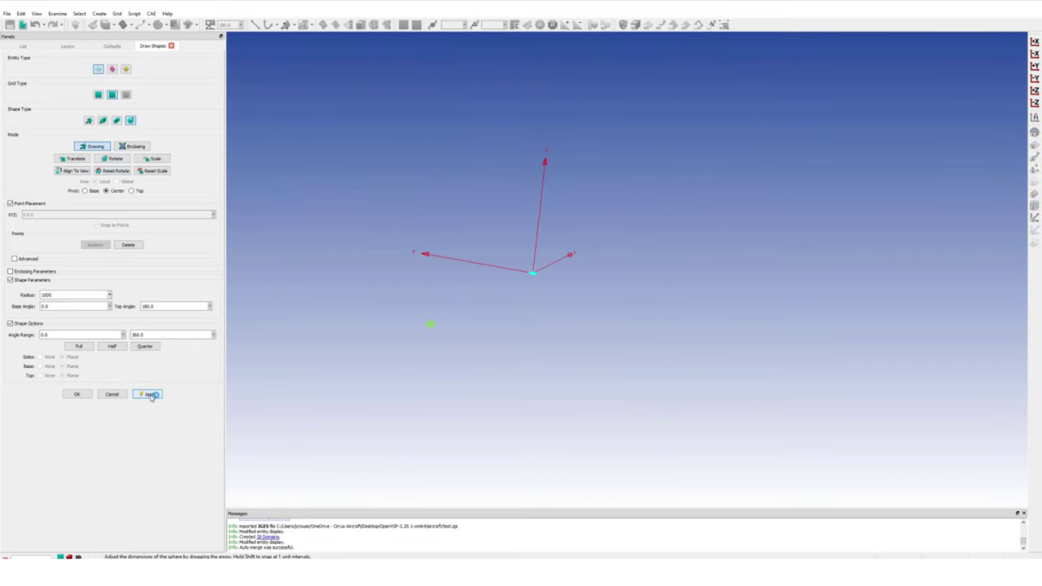
left_click(77, 393)
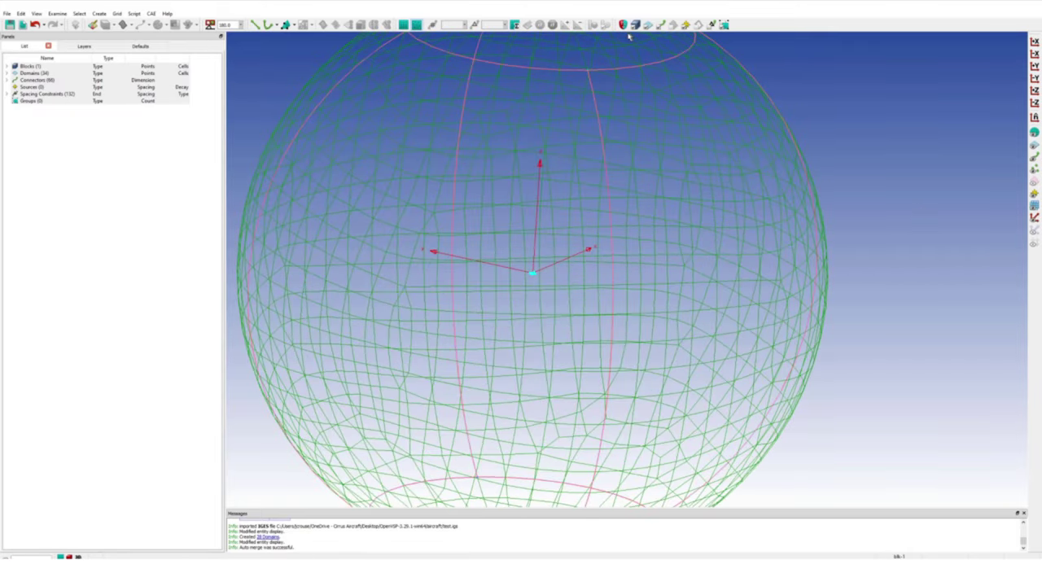
Diagonalize all surface domains of the aircraft and sphere using the Best Fit method.
scroll(529, 275, "up", 8)
key("ctrl+a")
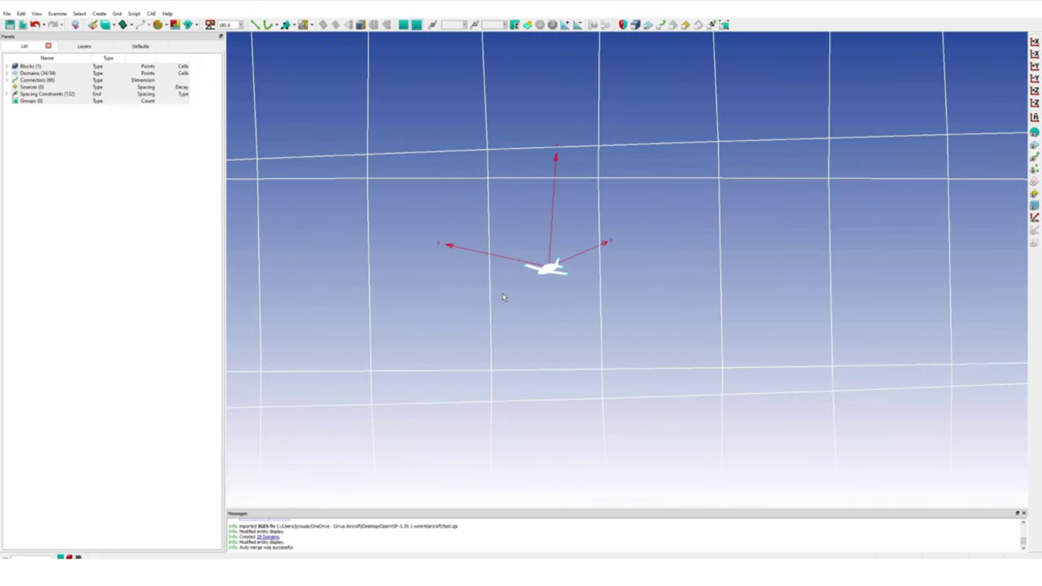
scroll(504, 298, "down", 5)
left_click(101, 14)
left_click(131, 107)
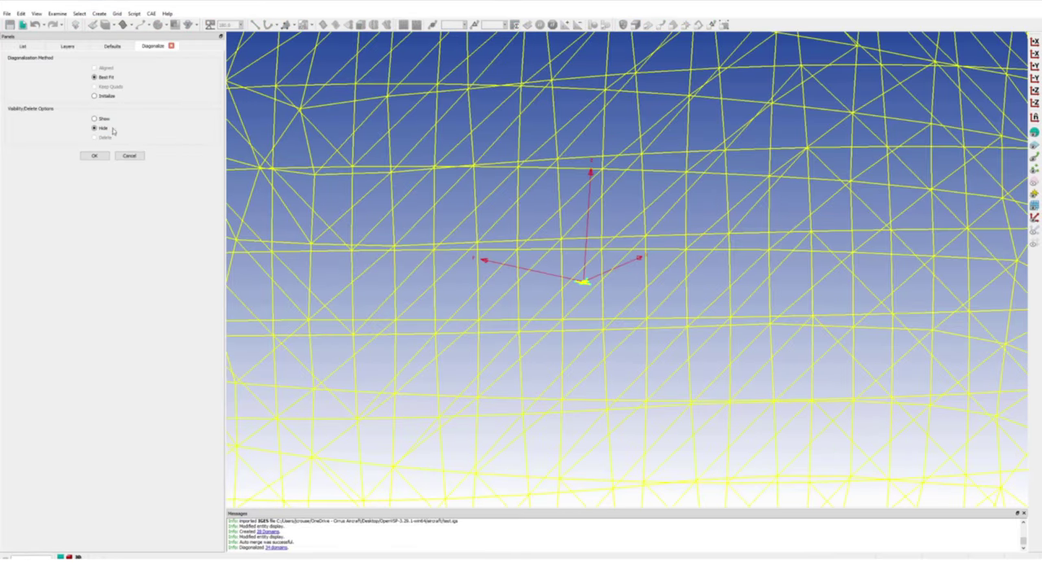
scroll(627, 276, "up", 10)
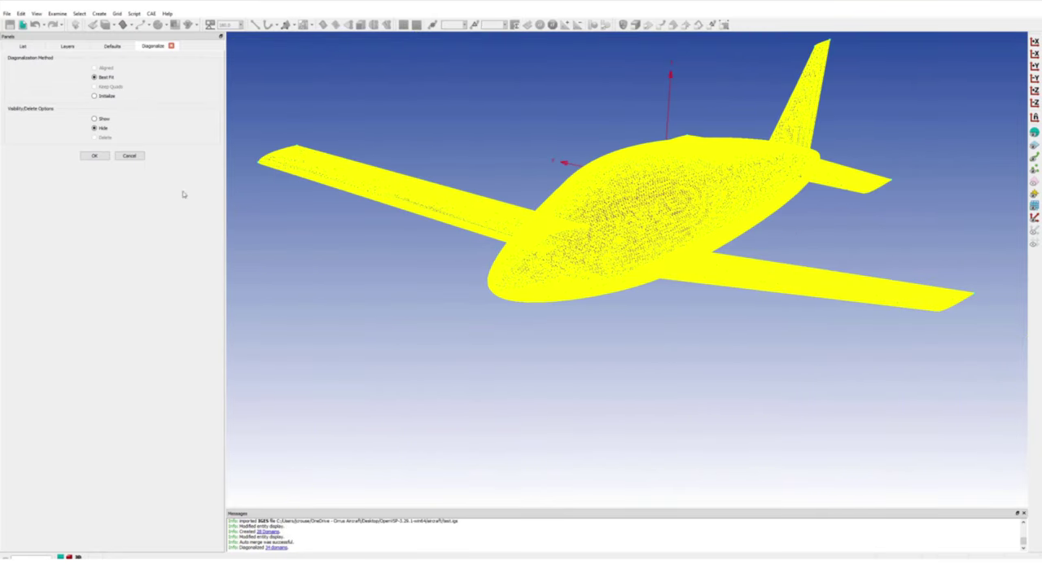
left_click(97, 156)
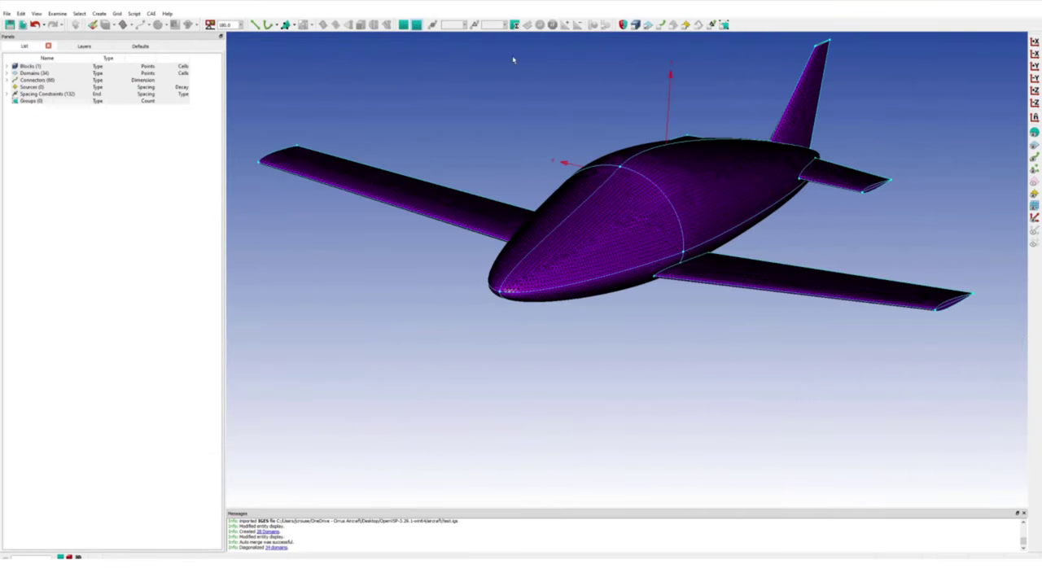
Assemble an unstructured block from all aircraft and sphere domains.
left_click(99, 13)
mouse_move(122, 72)
left_click(186, 74)
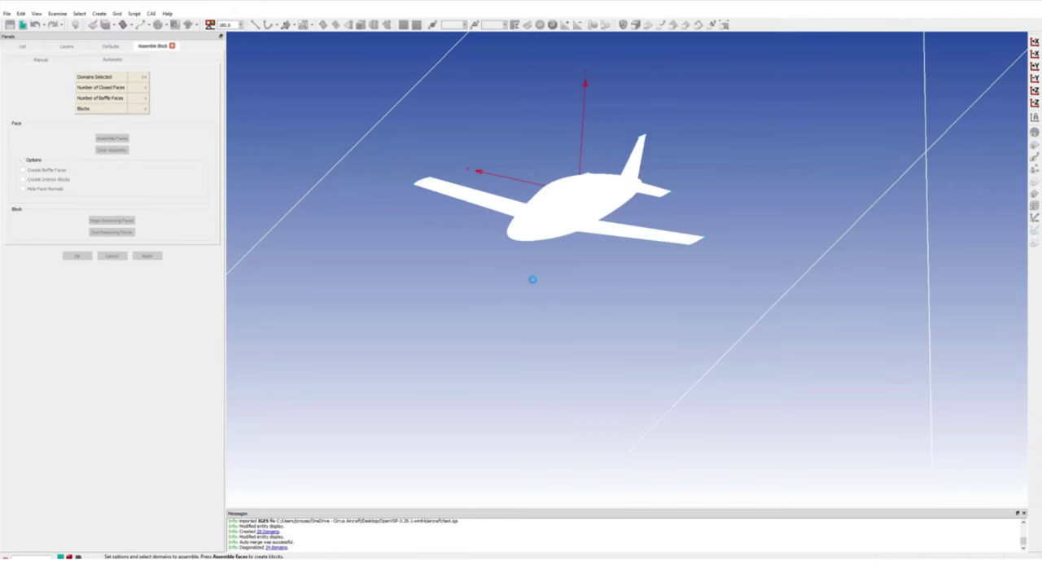
left_click(77, 256)
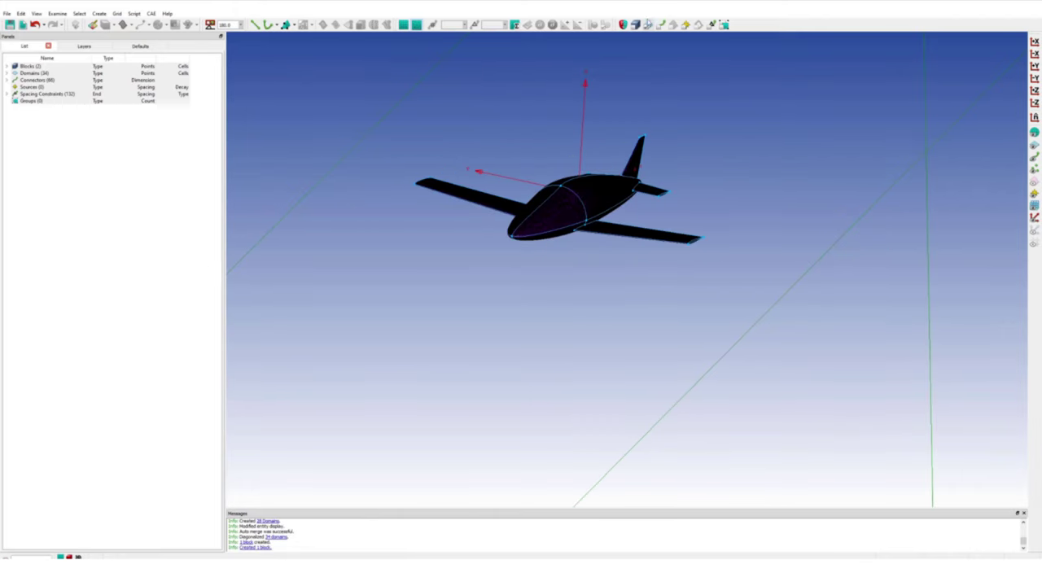
Delete the sphere's original unstructured block, blk-1.
left_click(6, 66)
left_click(26, 73)
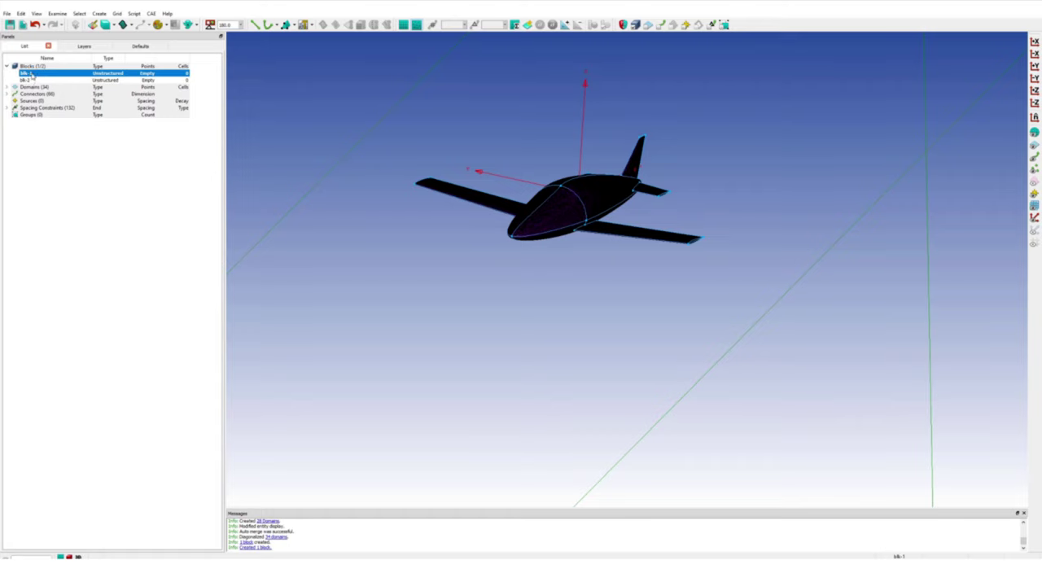
key("Delete")
Open the solver for the remaining block and set its T-Rex maximum skew angle to 165 and collision buffer to 5.0.
left_click(167, 73)
scroll(651, 260, "up", 10)
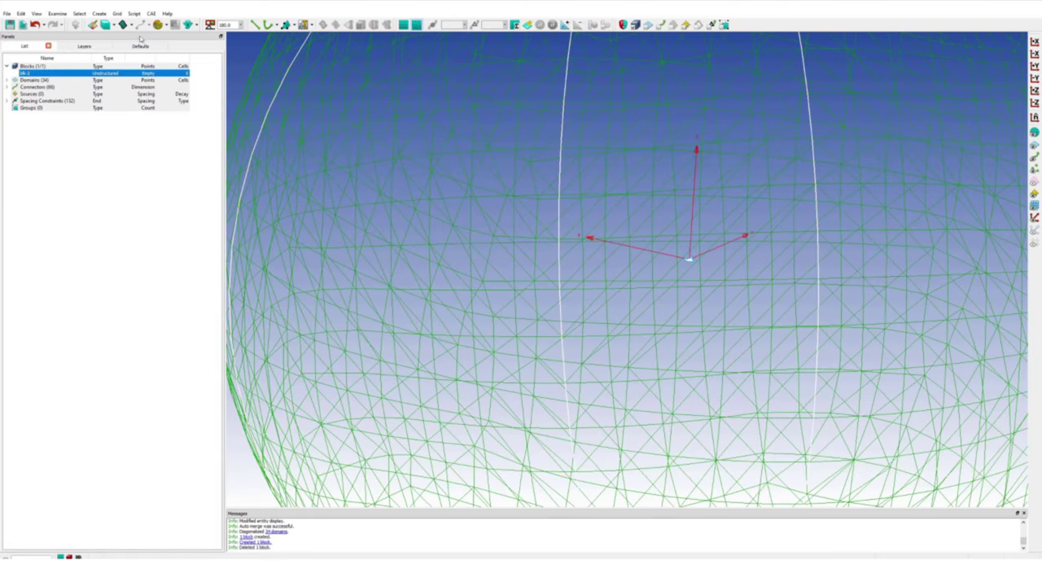
left_click(98, 14)
mouse_move(122, 15)
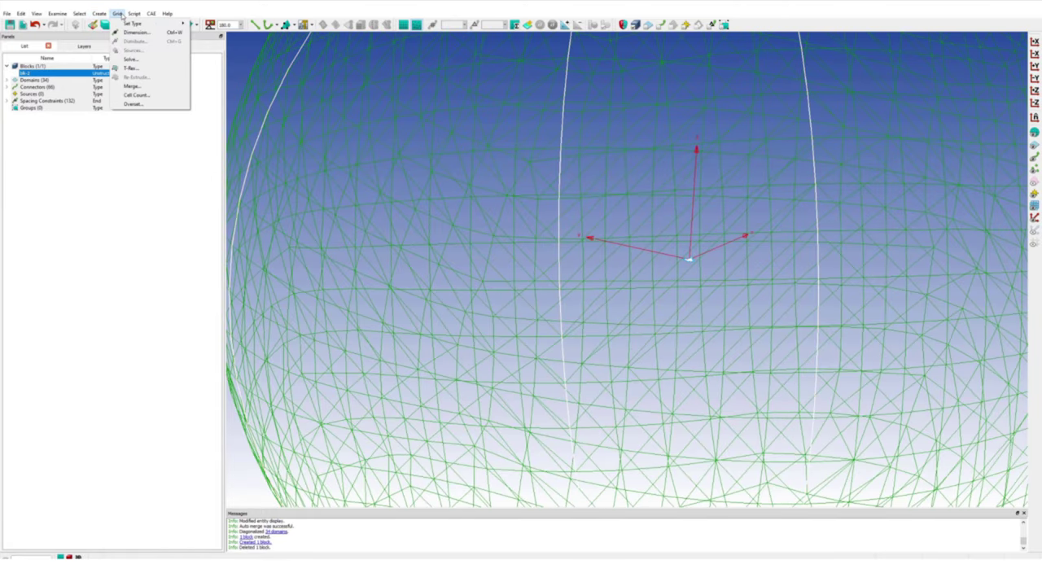
left_click(128, 59)
left_click(56, 60)
left_click(94, 61)
left_click(121, 61)
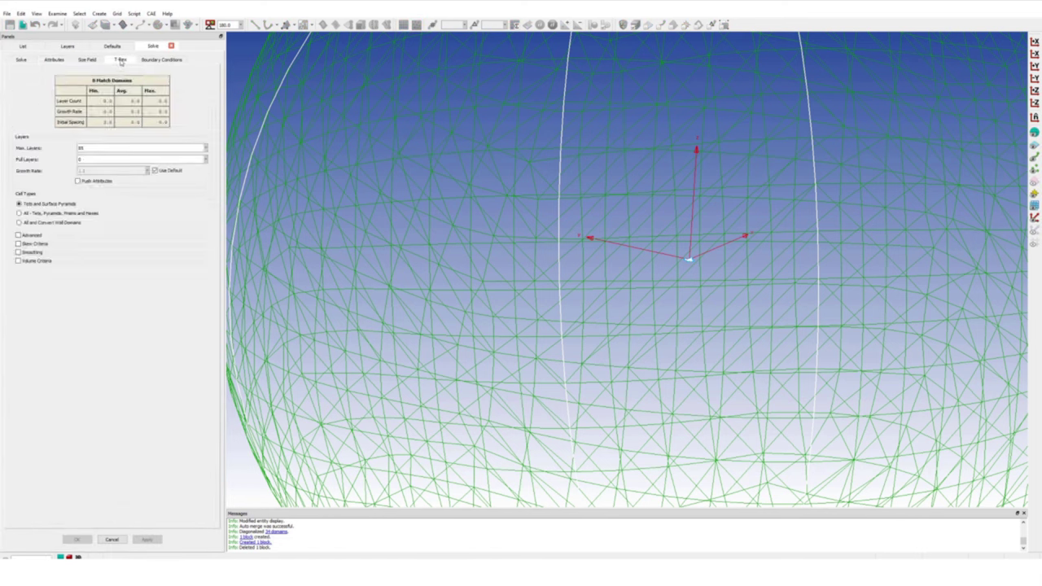
left_click(18, 243)
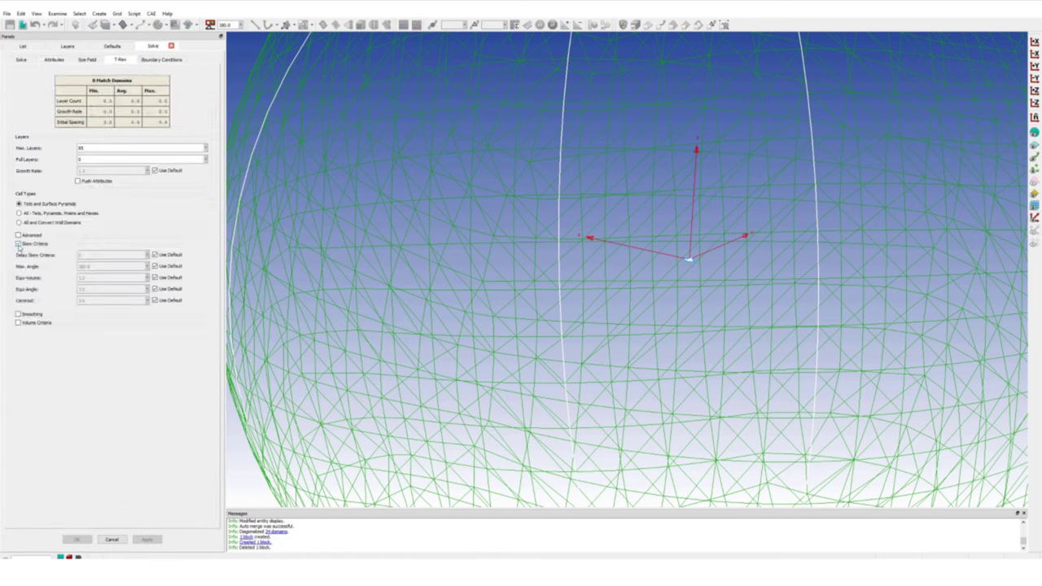
left_click(18, 234)
left_click(155, 316)
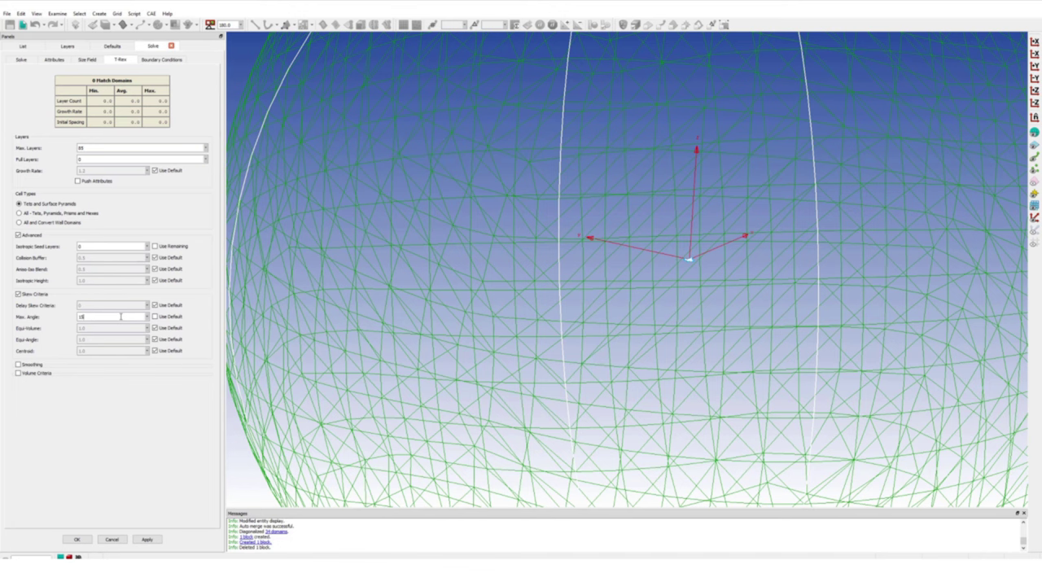
left_click(154, 257)
Create a boundary condition named airplane and assign it to the aircraft's surface domains.
left_click(161, 59)
scroll(696, 271, "up", 5)
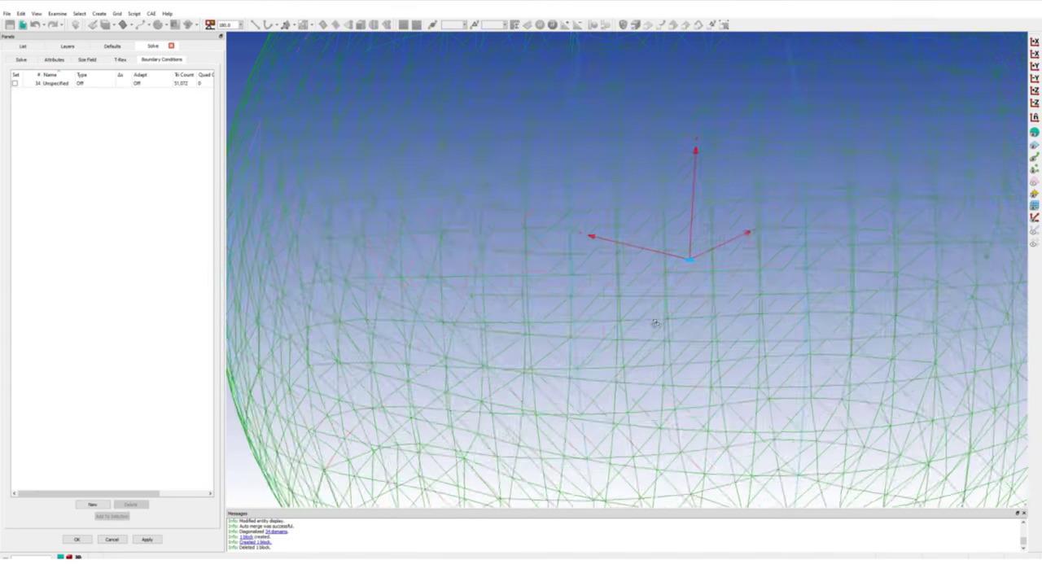
left_click(93, 504)
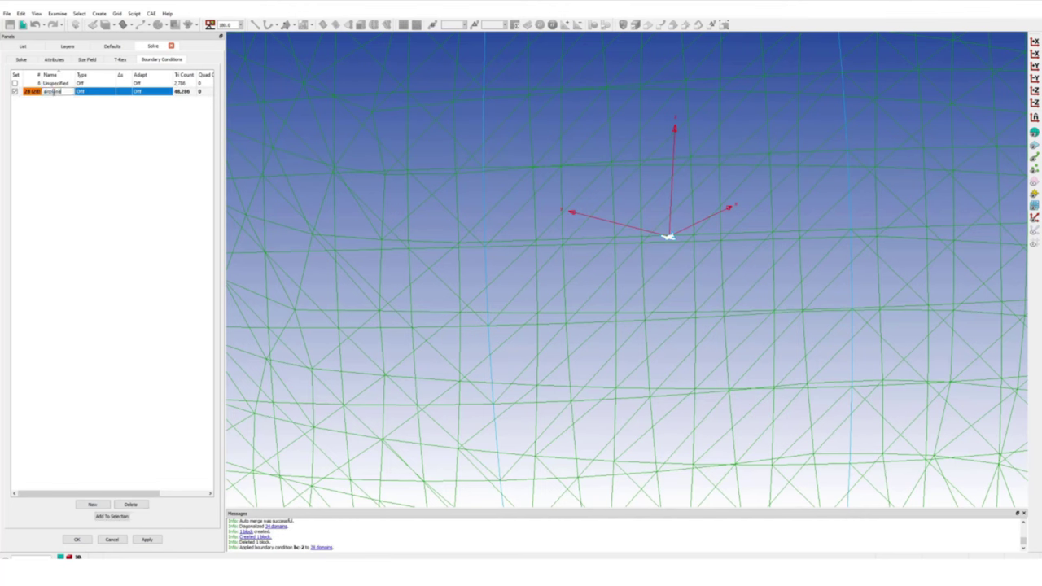
left_click(50, 127)
Create a boundary condition named farfield and assign it to the unspecified sphere domains.
left_click(99, 502)
left_click(504, 288)
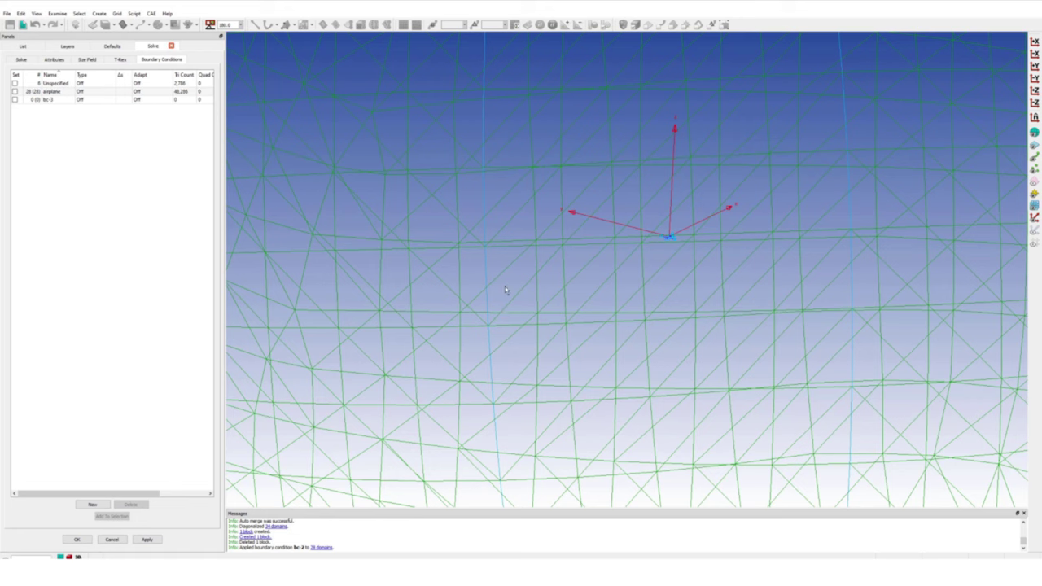
left_click(62, 85)
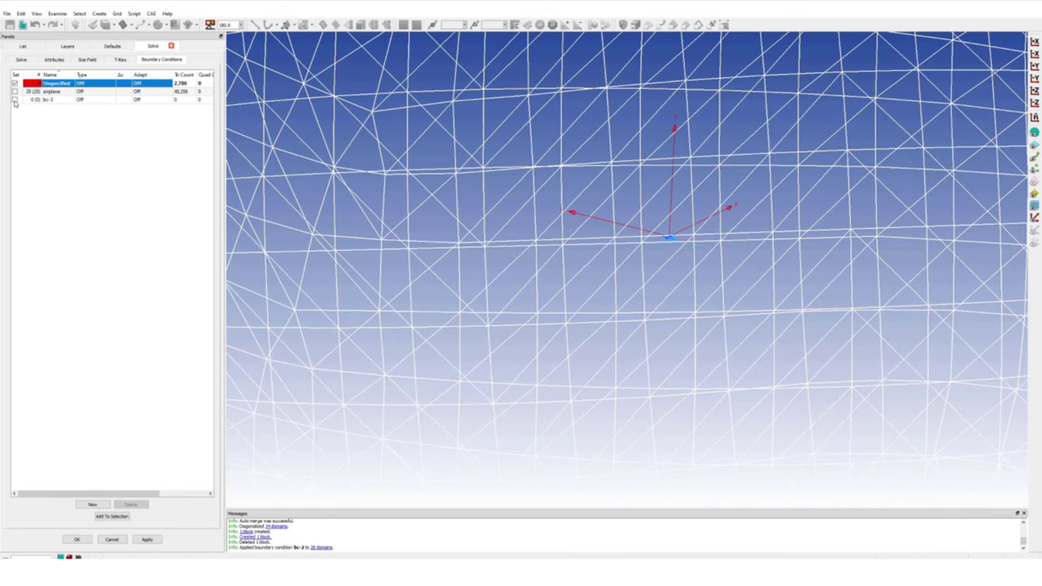
left_click(15, 99)
left_click(47, 100)
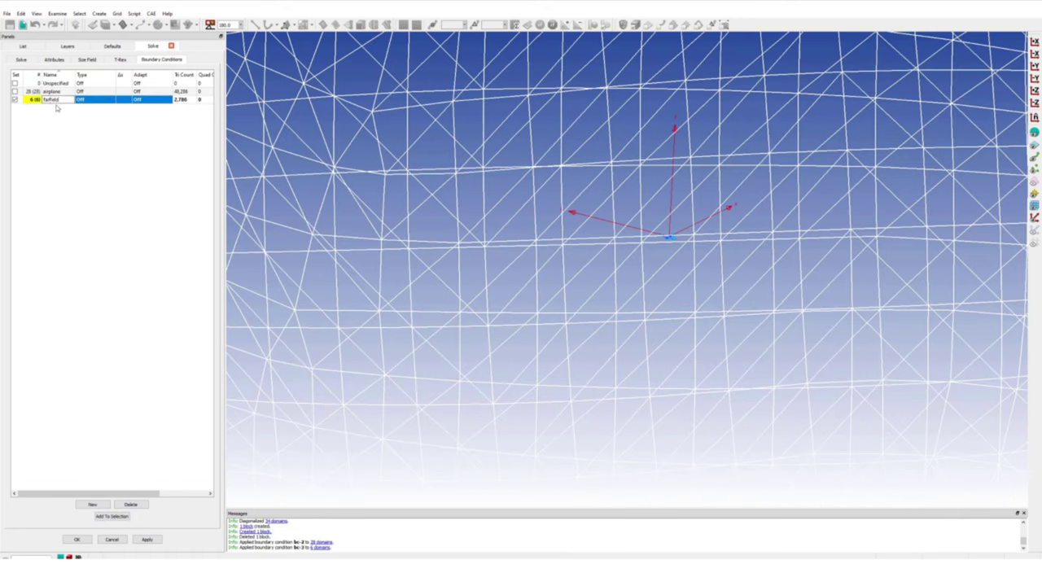
key("Return")
Set the airplane boundary condition to Wall with an initial wall spacing and keep the farfield type Off.
left_click(88, 92)
left_click(88, 91)
left_click(89, 98)
left_click(89, 100)
left_click(90, 100)
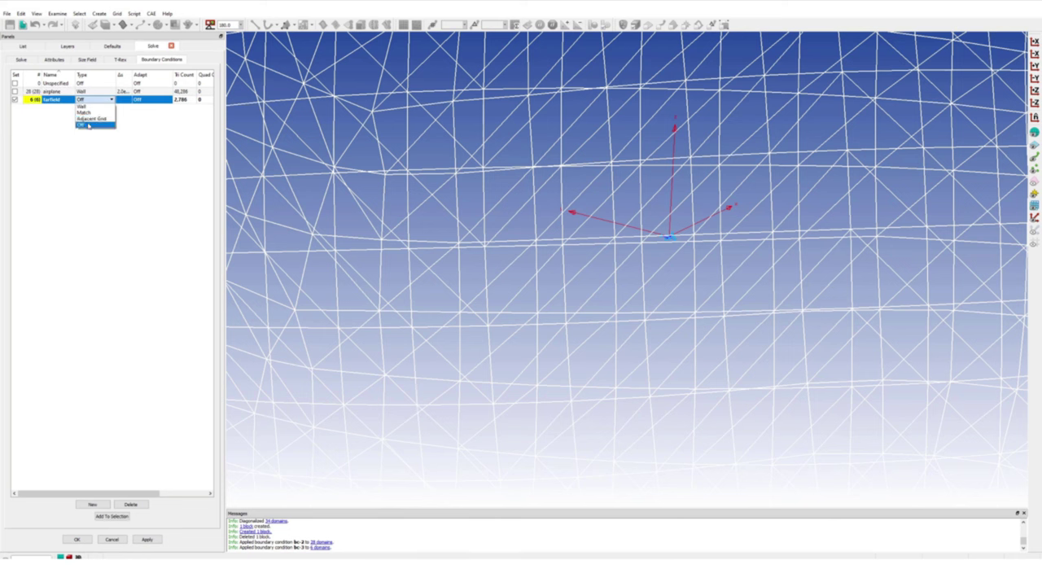
left_click(88, 125)
Enable Push Attributes for T-Rex and change the block's maximum number of layers.
left_click(126, 59)
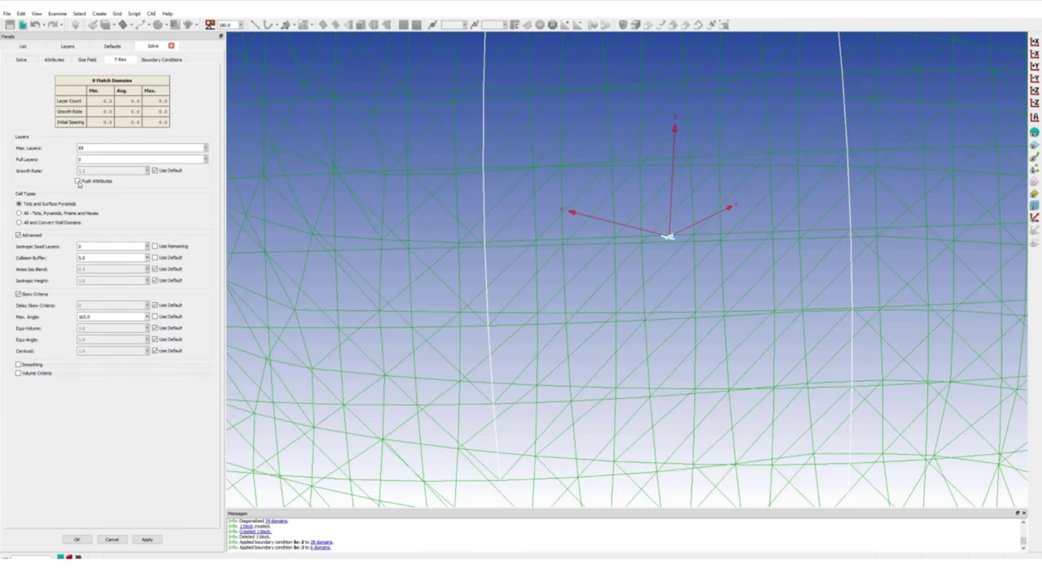
left_click(54, 59)
left_click(21, 59)
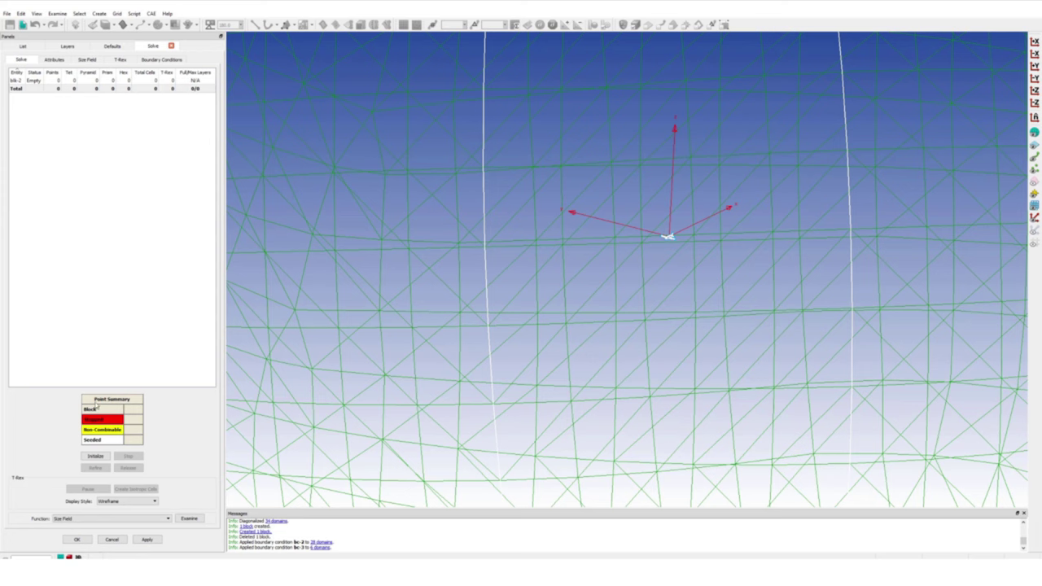
left_click(120, 60)
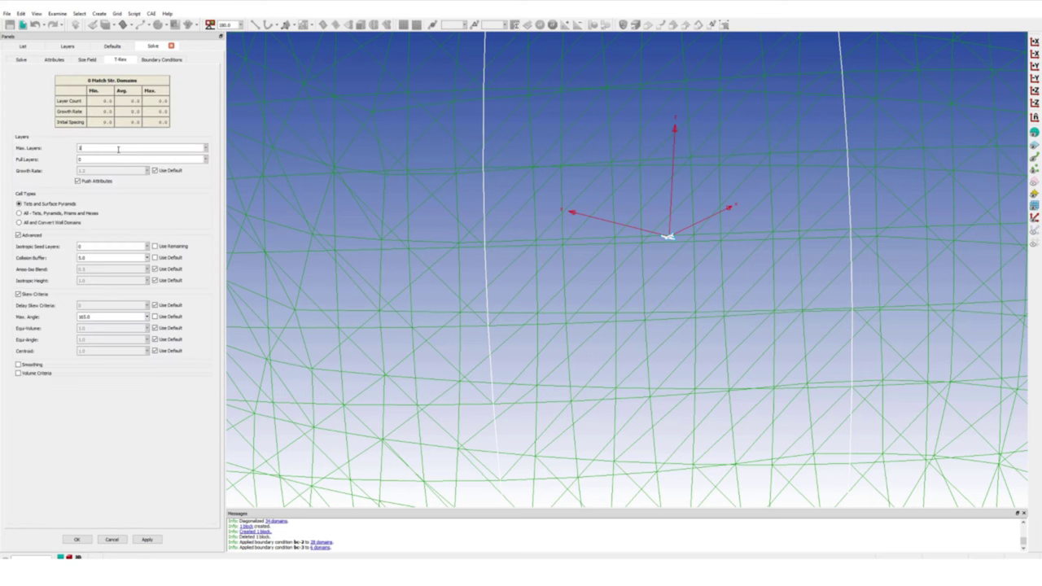
Initialize the block's T-Rex volume mesh and set its display style to Shaded.
left_click(22, 61)
left_click(88, 489)
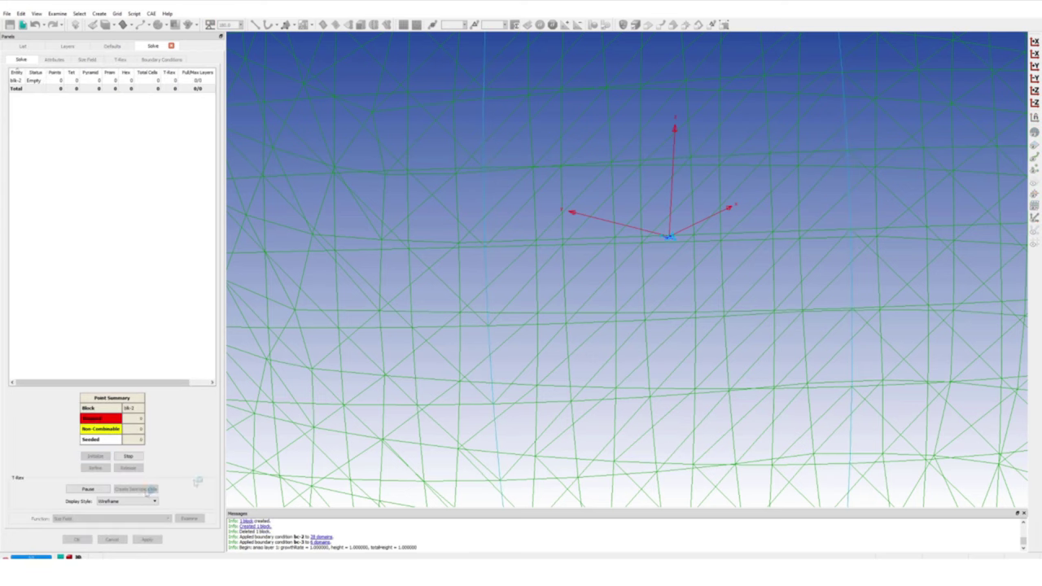
scroll(672, 229, "up", 10)
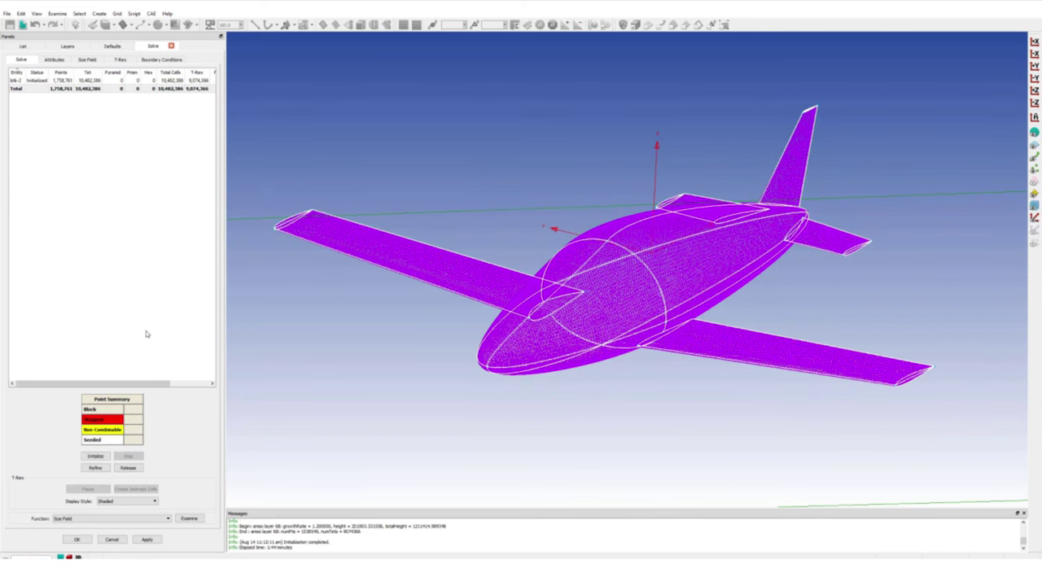
Examine the volume mesh's Max. Included Angle on an X cut through the fuselage and wings.
left_click(121, 520)
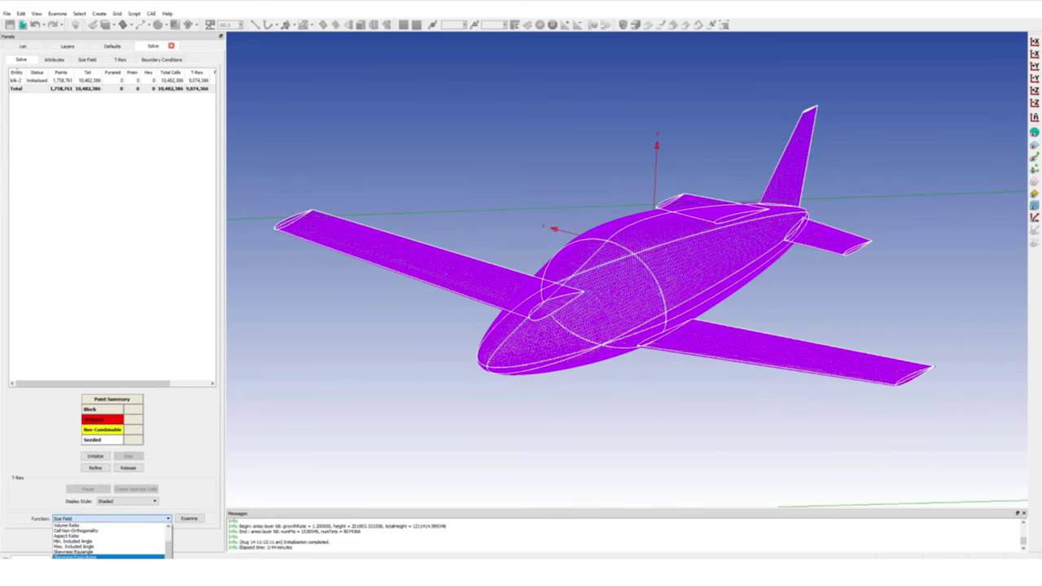
left_click(75, 546)
left_click(189, 518)
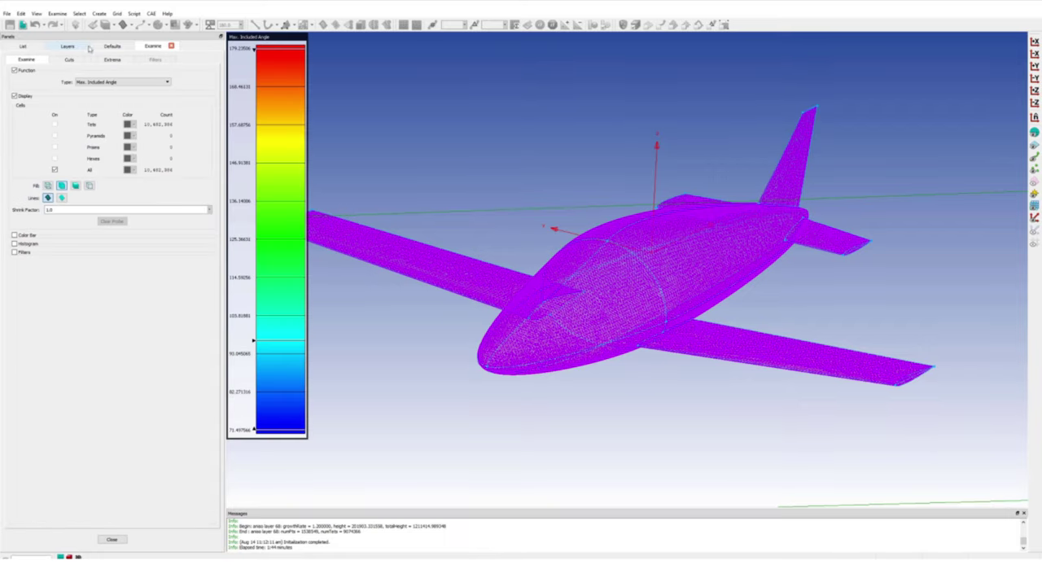
left_click(70, 60)
scroll(596, 287, "up", 3)
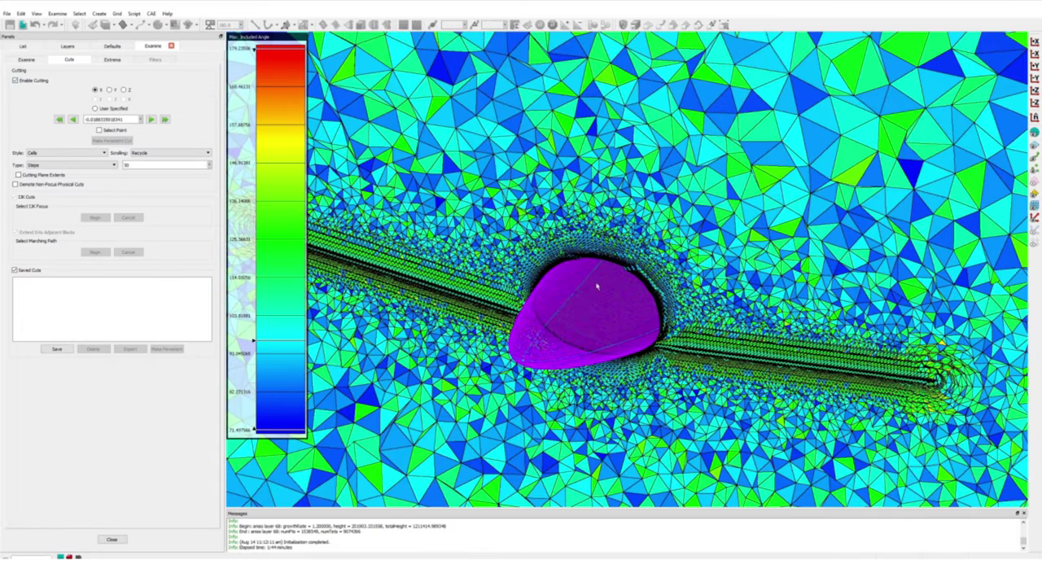
scroll(597, 286, "up", 5)
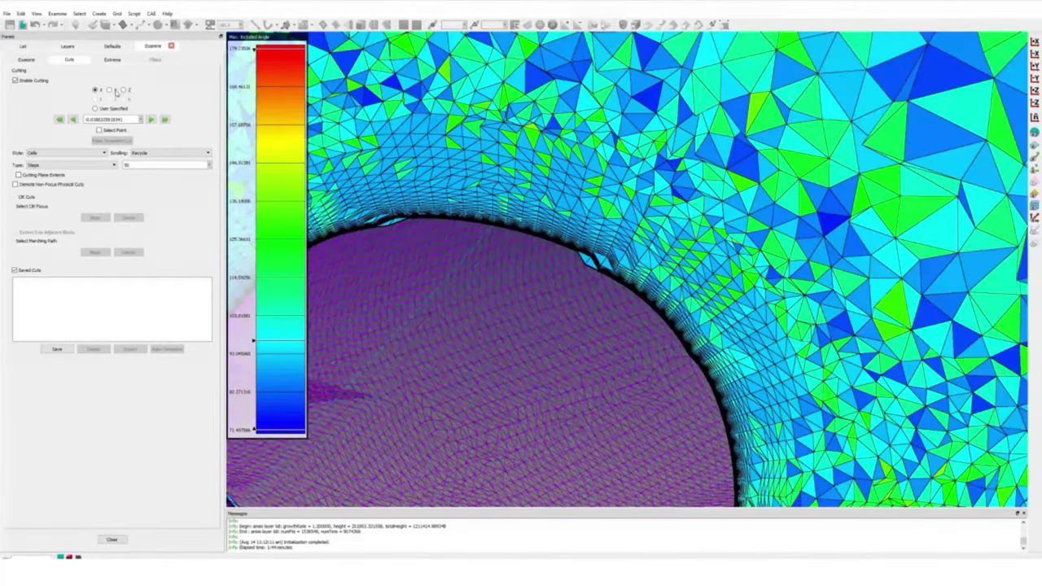
Switch the mesh cut to the Y direction and inspect the cells along the fuselage and tail.
left_click(110, 89)
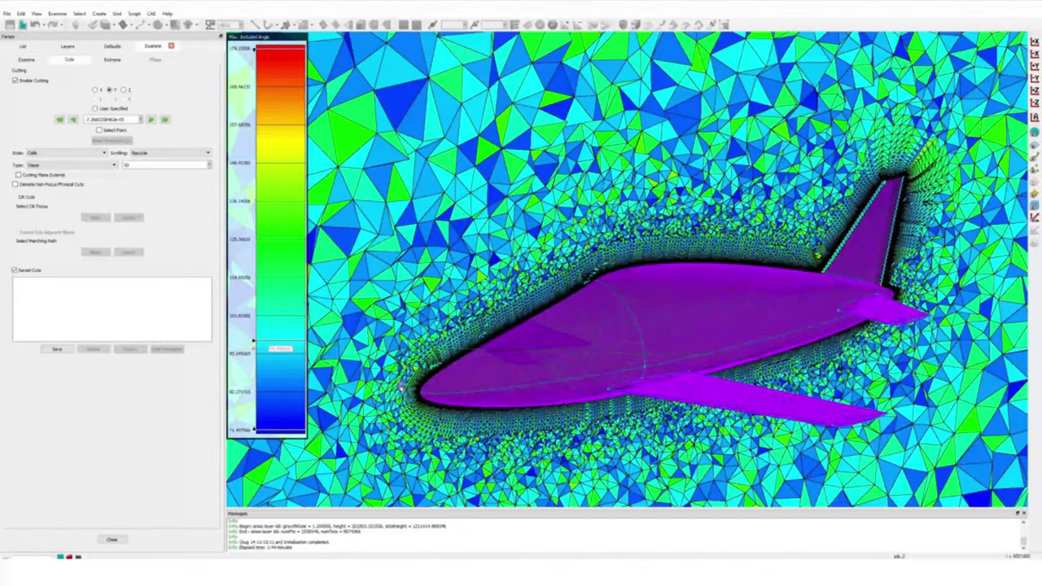
scroll(518, 367, "up", 4)
scroll(518, 367, "down", 5)
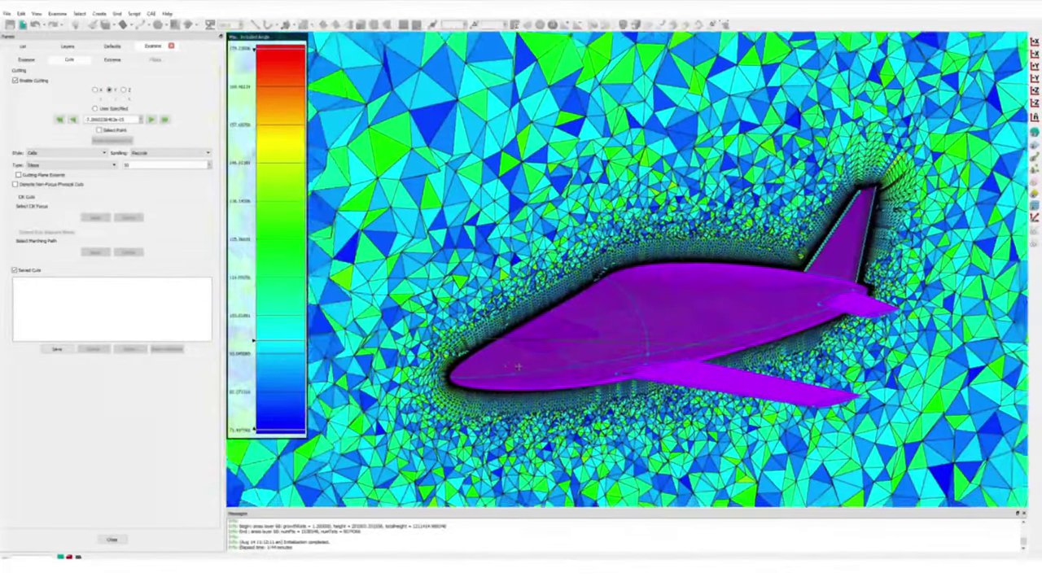
right_click_drag(518, 367, 476, 358, "shift")
Try different Y cut positions, ending at -2.0, and inspect the cells around the wing section.
left_click_drag(86, 119, 126, 120)
type("5")
key("Return")
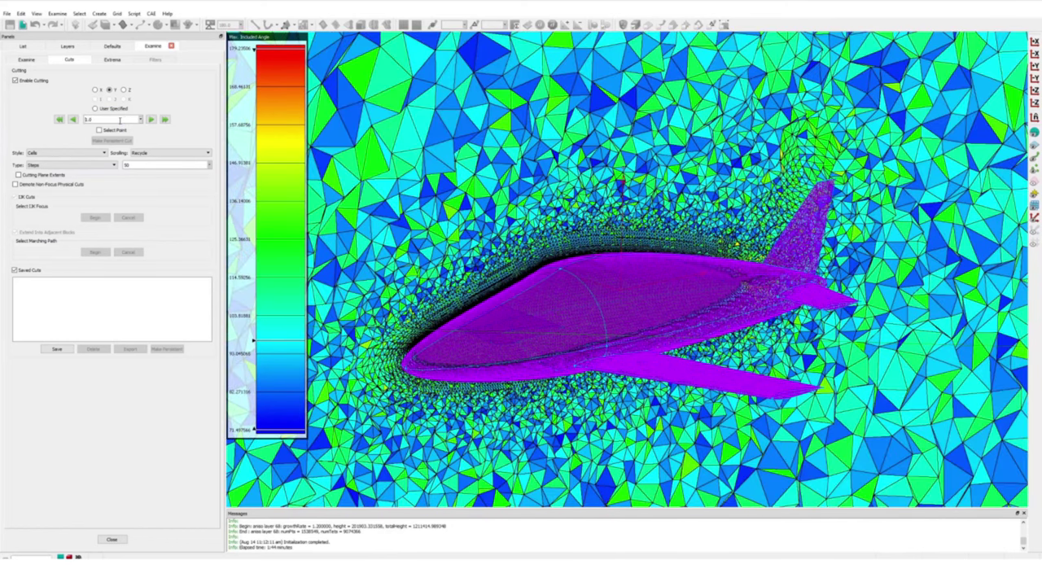
type("-2")
key("Return")
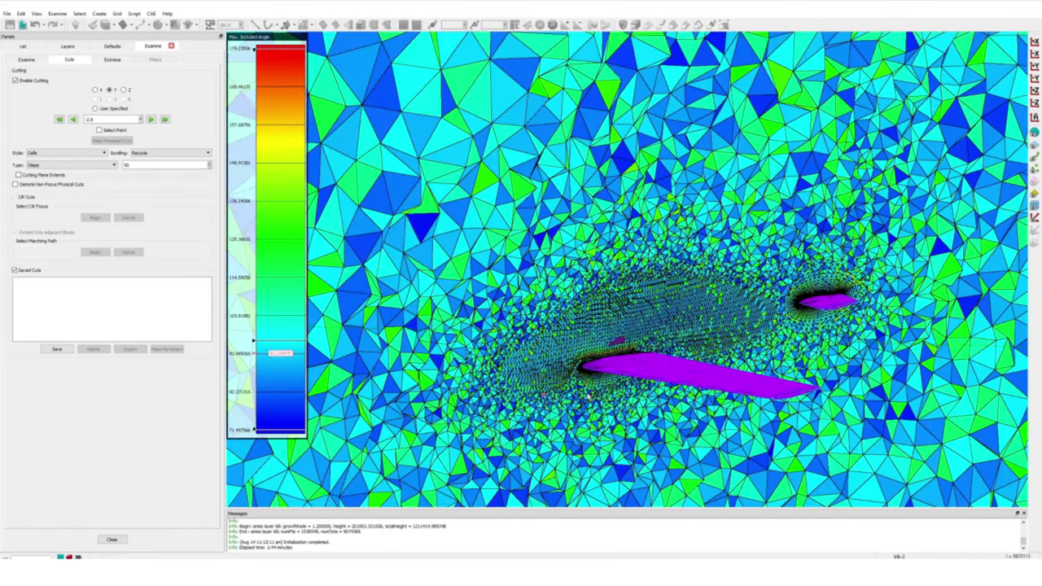
scroll(582, 370, "up", 6)
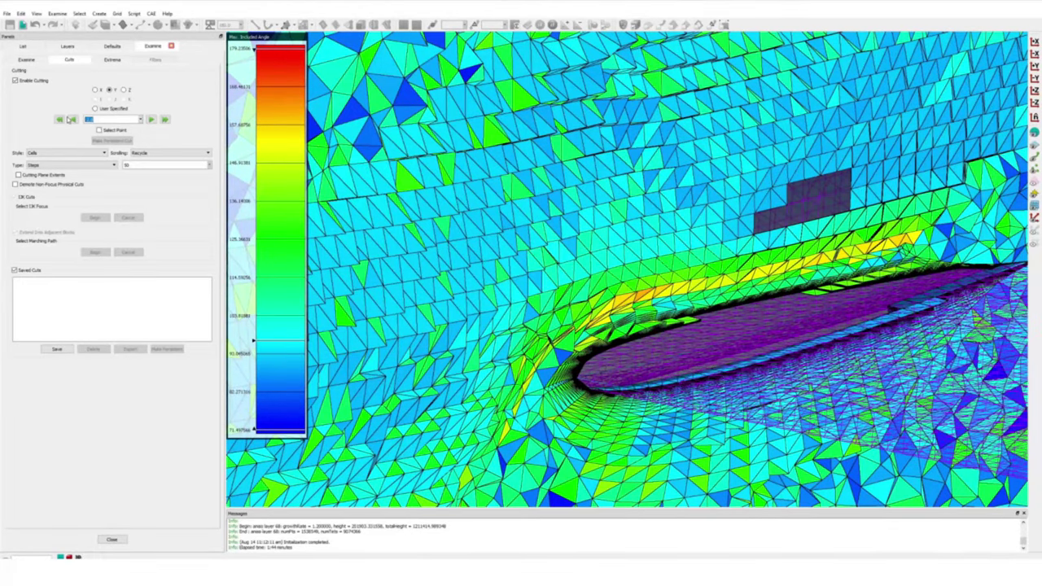
Inspect the mesh cells around the wing section on Y cuts at -3 and -2, and accept the block solve.
type("-3")
key("Return")
scroll(689, 379, "down", 5)
right_click_drag(804, 384, 588, 377, "shift")
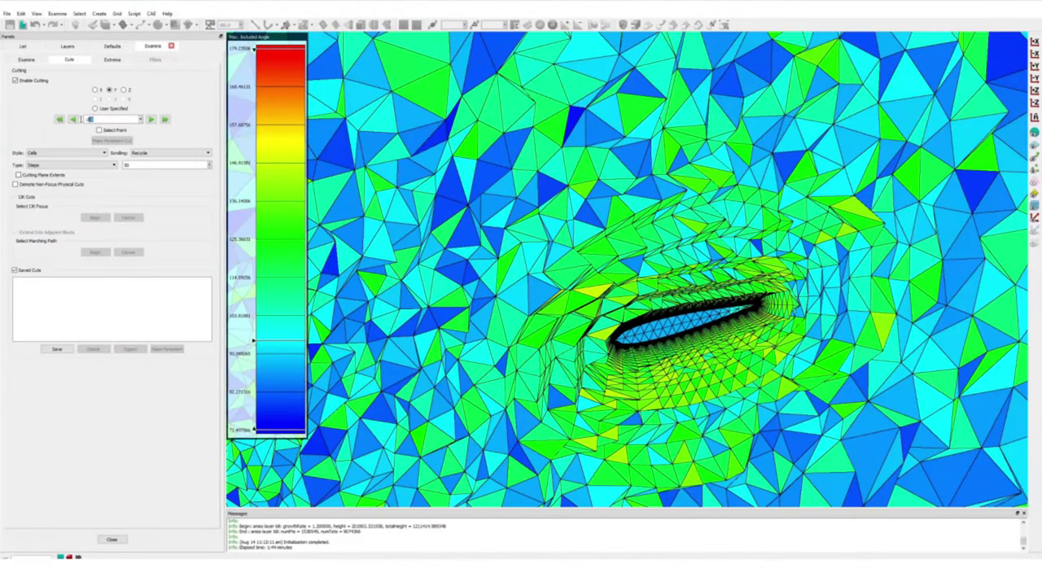
left_click_drag(81, 120, 70, 119)
type("-2")
key("Return")
scroll(589, 288, "up", 6)
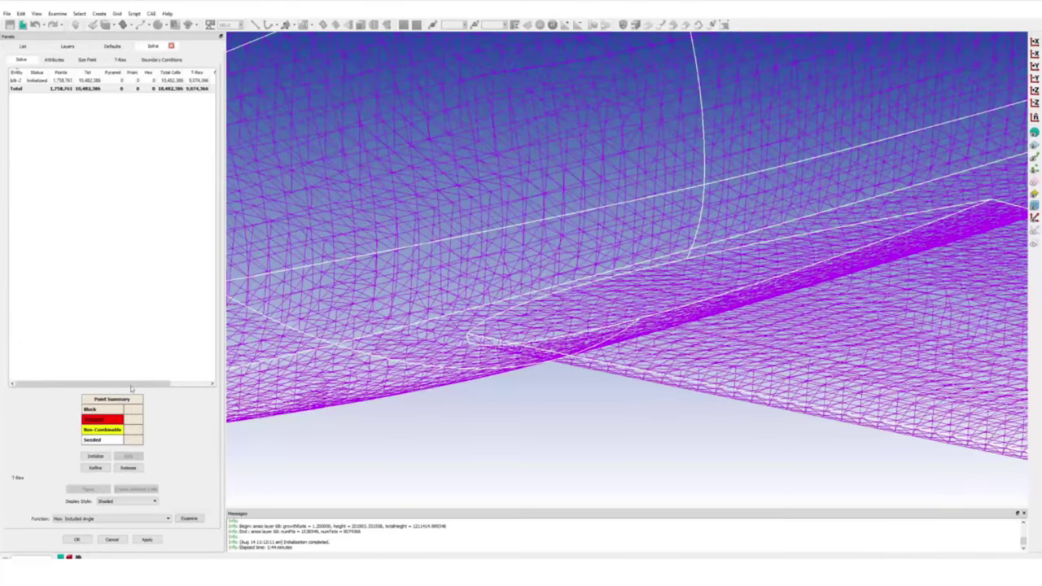
left_click(75, 540)
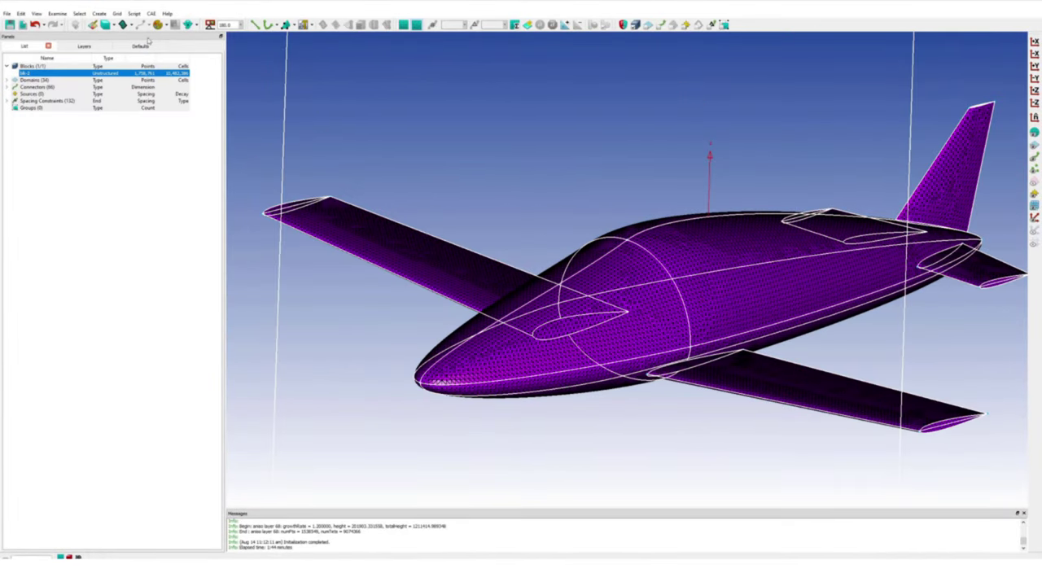
Set the CAE solver for the mesh to OpenFOAM.
left_click(151, 14)
left_click(172, 23)
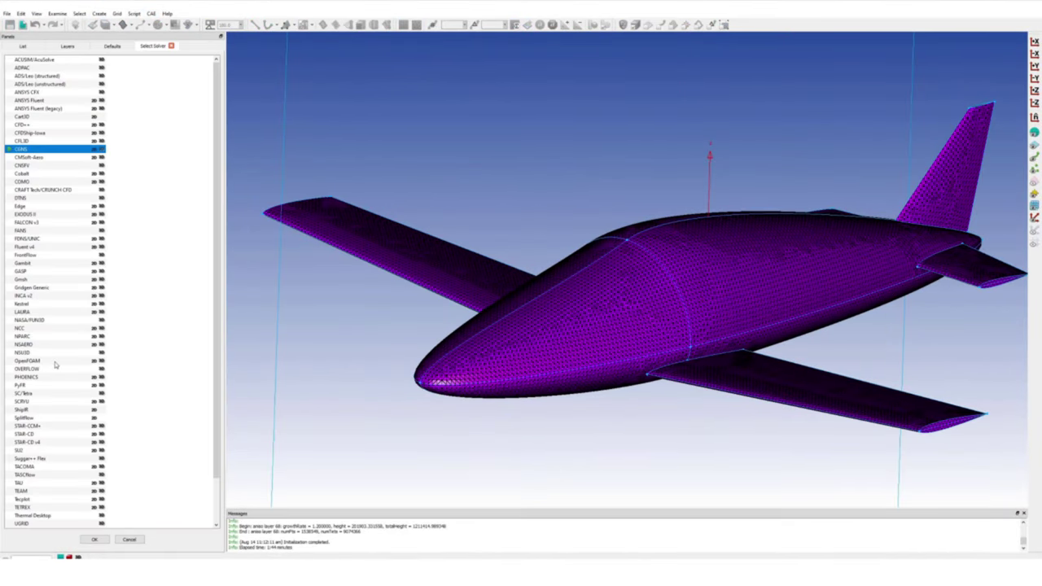
scroll(46, 449, "down", 2)
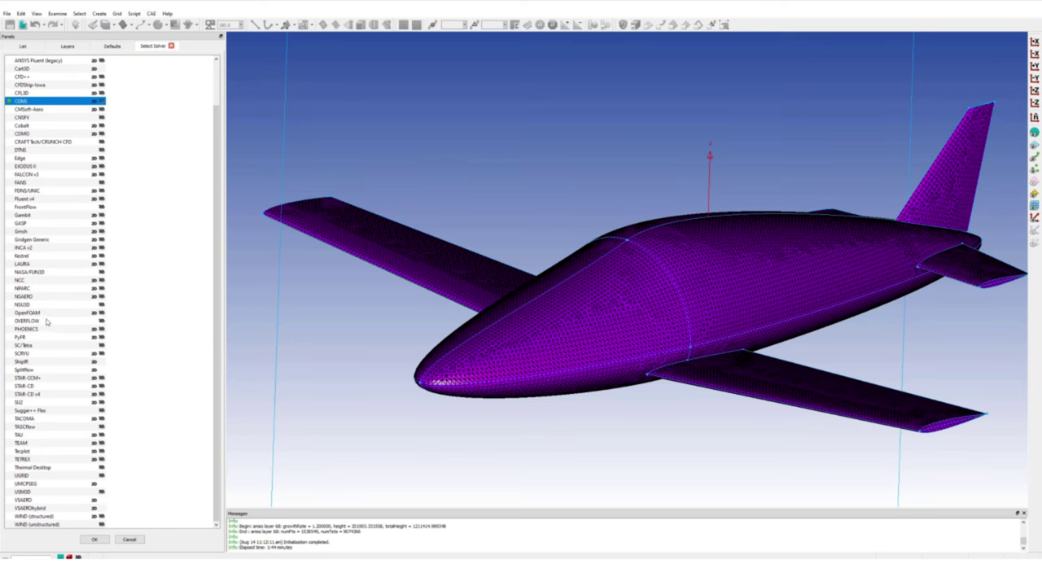
left_click(46, 321)
left_click(99, 541)
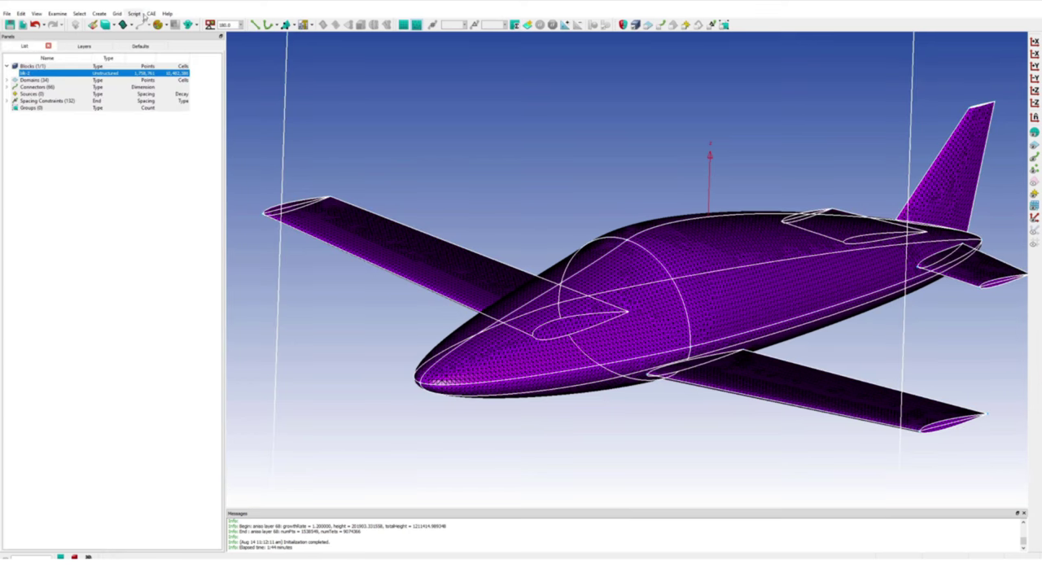
Open the boundary condition settings and select all surface domains of the airplane.
left_click(151, 13)
left_click(180, 44)
scroll(474, 288, "down", 3)
left_click(480, 295)
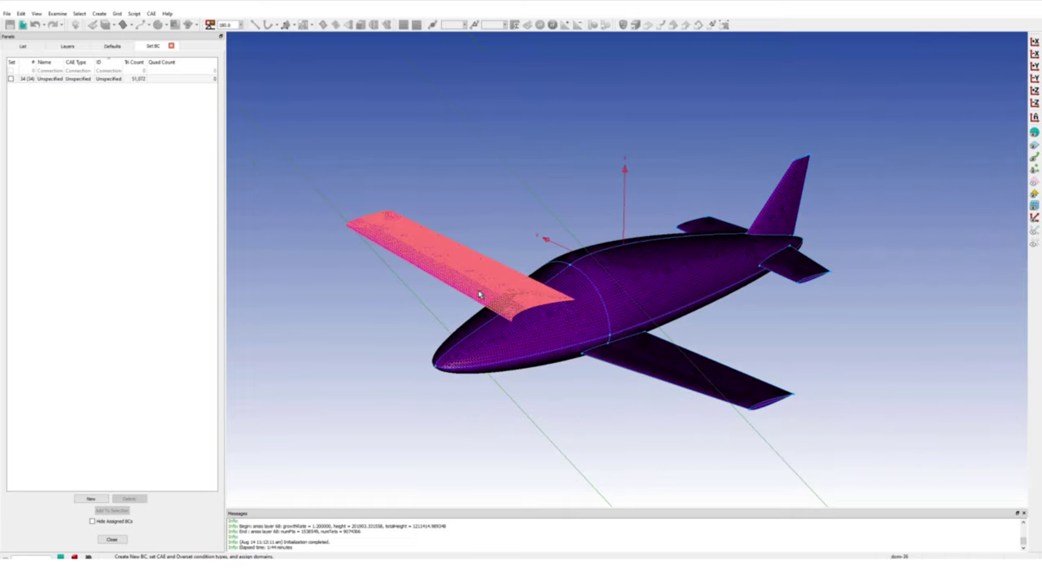
scroll(480, 295, "down", 2)
left_click(317, 121)
left_click_drag(317, 121, 781, 426)
Create a boundary condition for the selected airplane domains and name it airplane.
left_click_drag(224, 116, 282, 114)
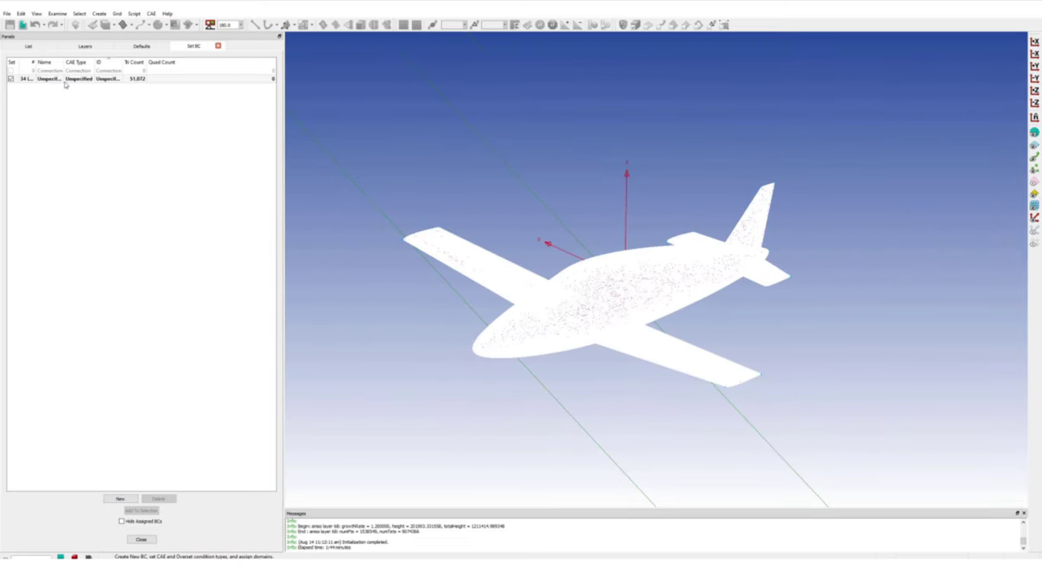
left_click(56, 79)
left_click(12, 82)
left_click(121, 498)
double_click(54, 87)
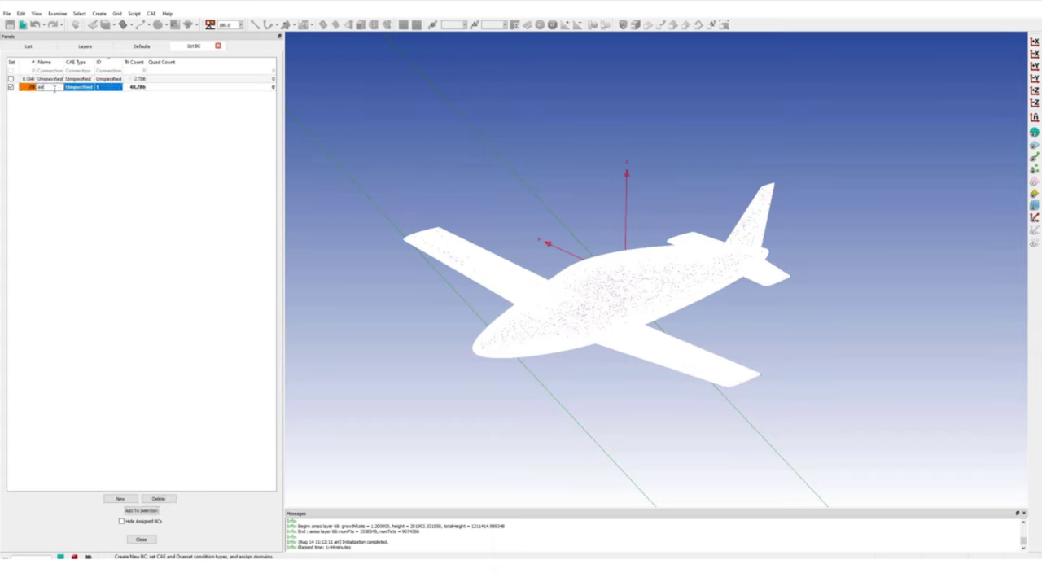
left_click(57, 99)
Set the CAE type of the airplane boundary condition to patch.
double_click(93, 87)
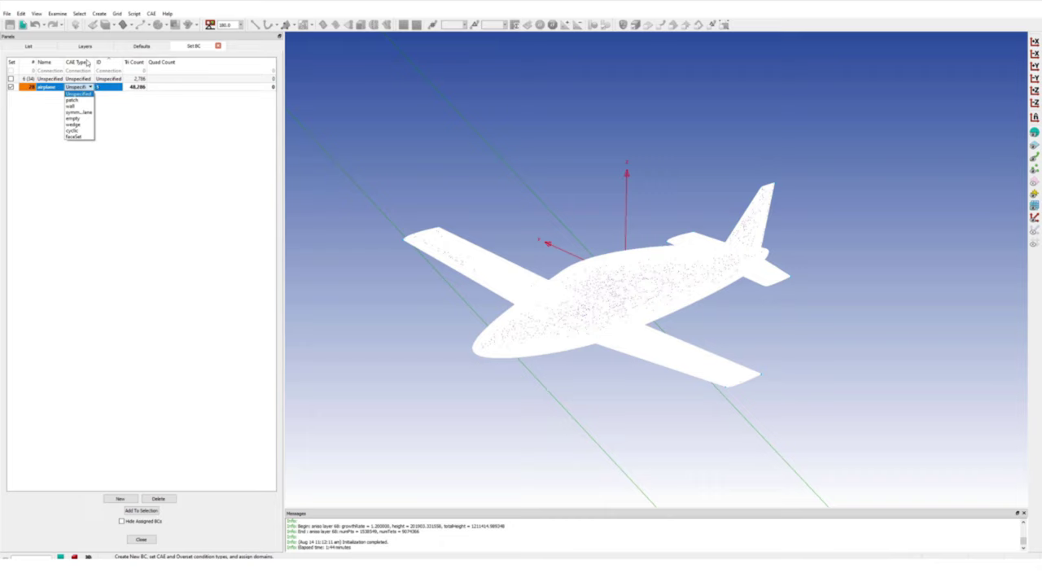
left_click(93, 61)
left_click_drag(95, 61, 132, 62)
double_click(92, 87)
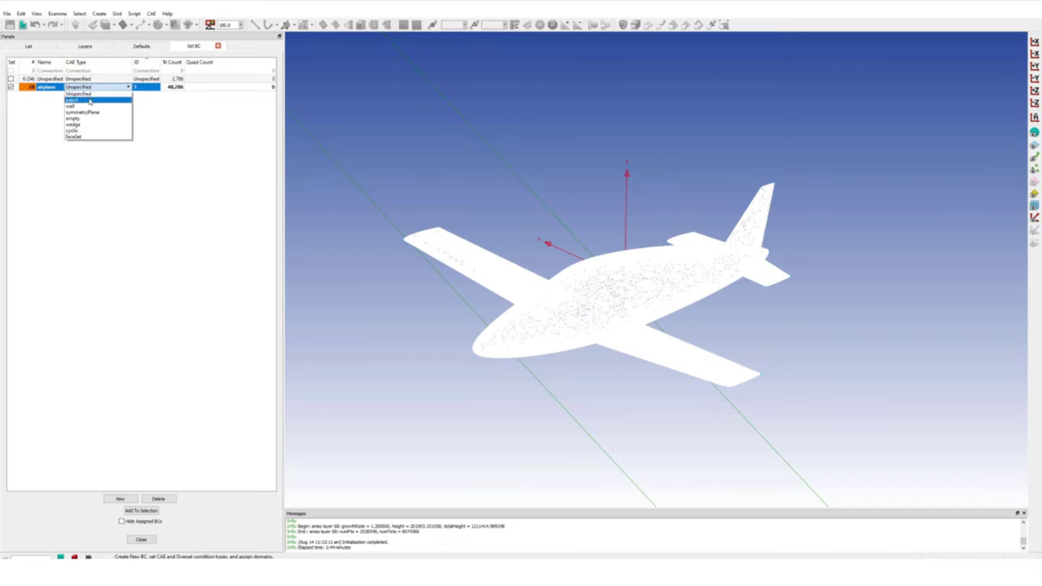
left_click(90, 100)
Create a second boundary condition from the remaining unspecified domains and name it farfield.
left_click(120, 498)
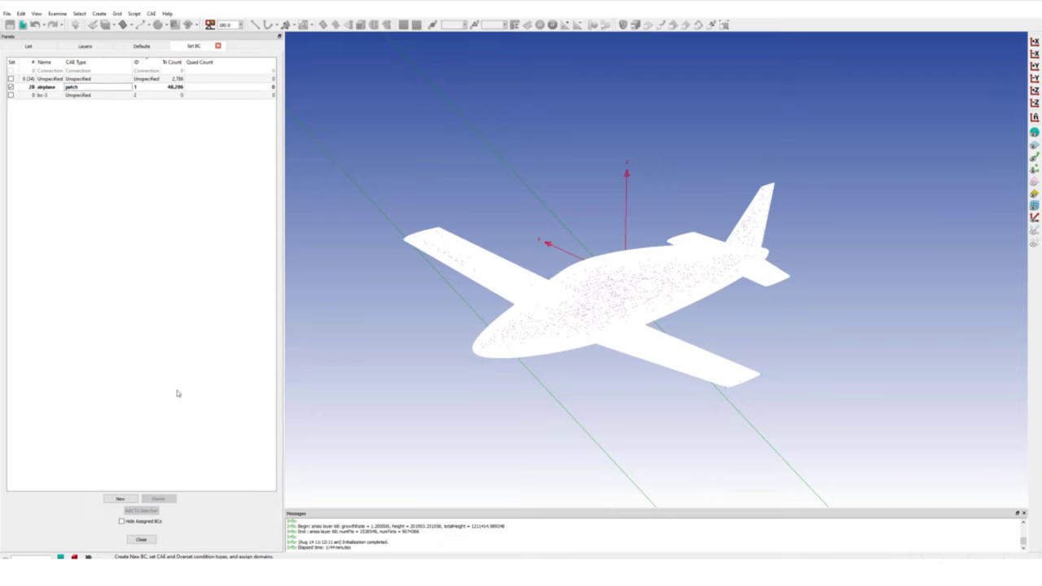
left_click(47, 79)
left_click(139, 509)
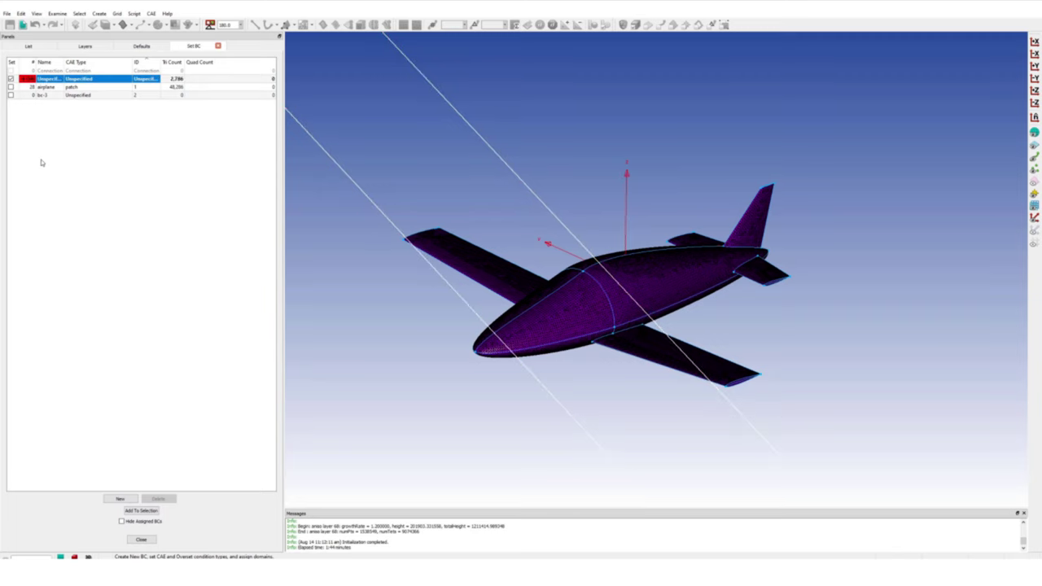
left_click(10, 95)
double_click(50, 95)
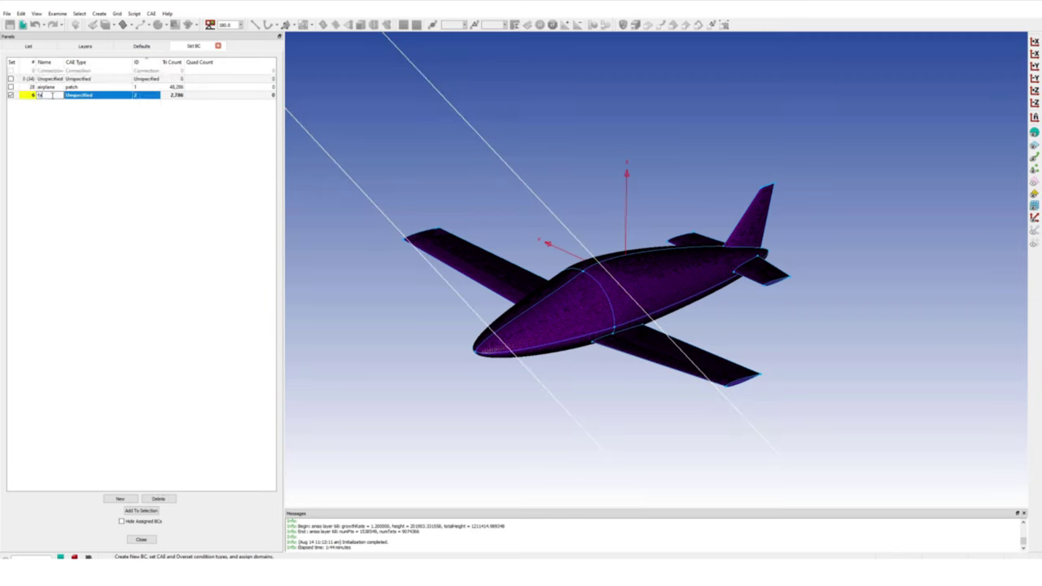
type("farfield")
left_click(74, 106)
Set the farfield boundary condition's CAE type to patch and the airplane's to wall.
double_click(80, 97)
left_click(81, 98)
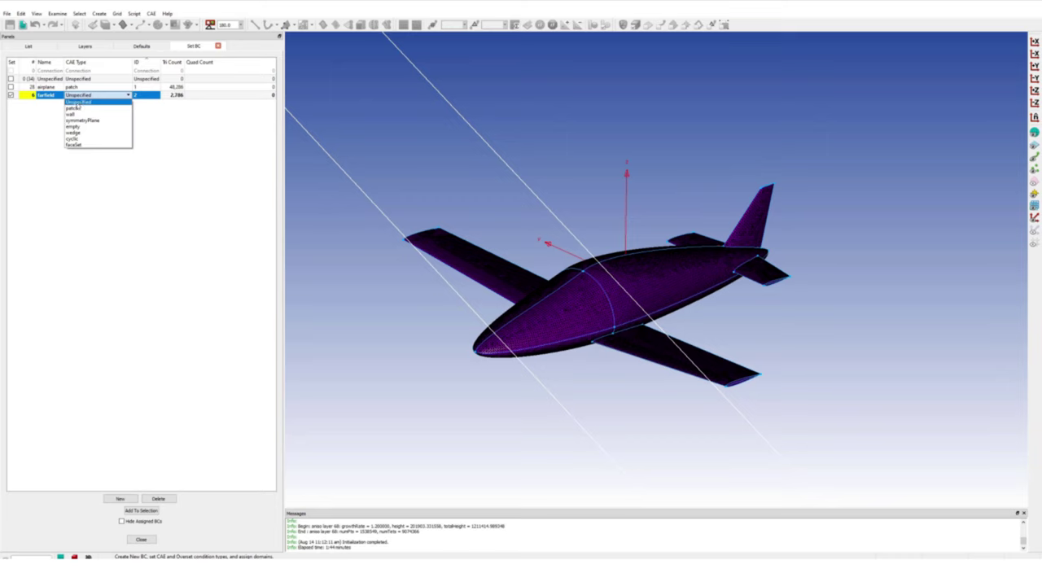
left_click(79, 108)
left_click(72, 86)
left_click(82, 138)
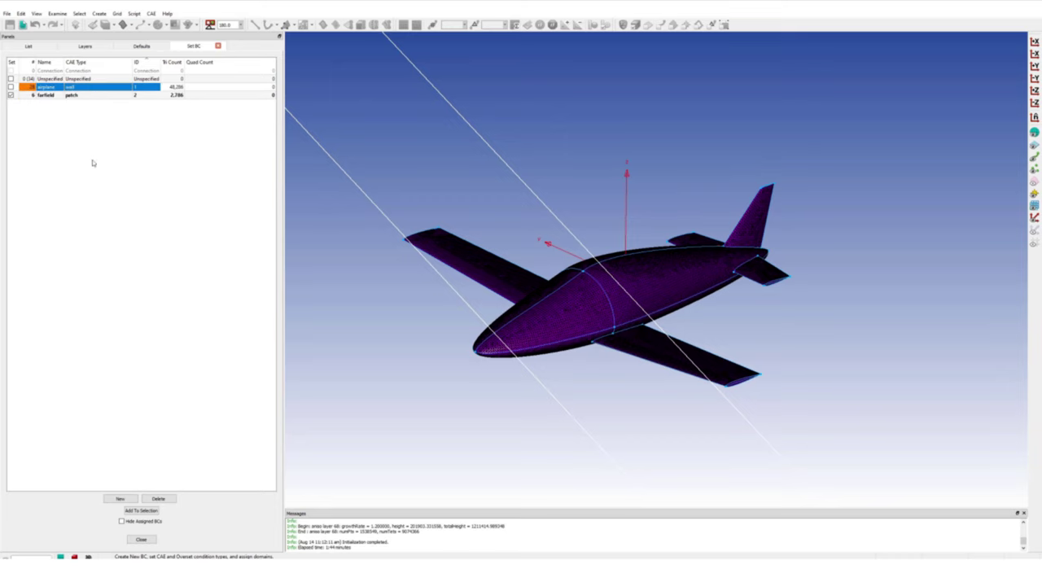
left_click(140, 540)
Start a CAE export of the mesh and browse to the openvsp mesh folder.
left_click(7, 13)
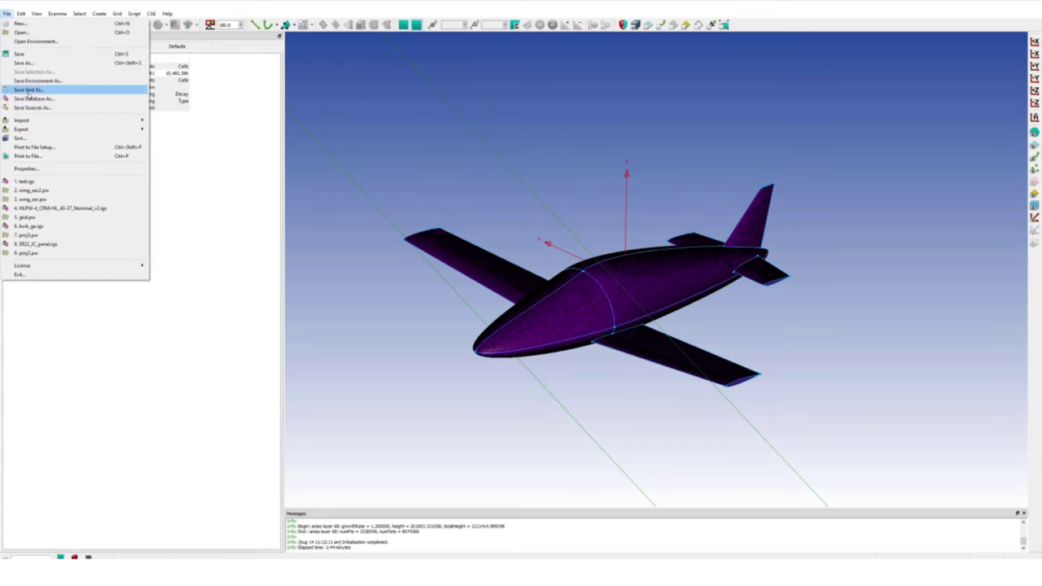
mouse_move(57, 129)
left_click(171, 149)
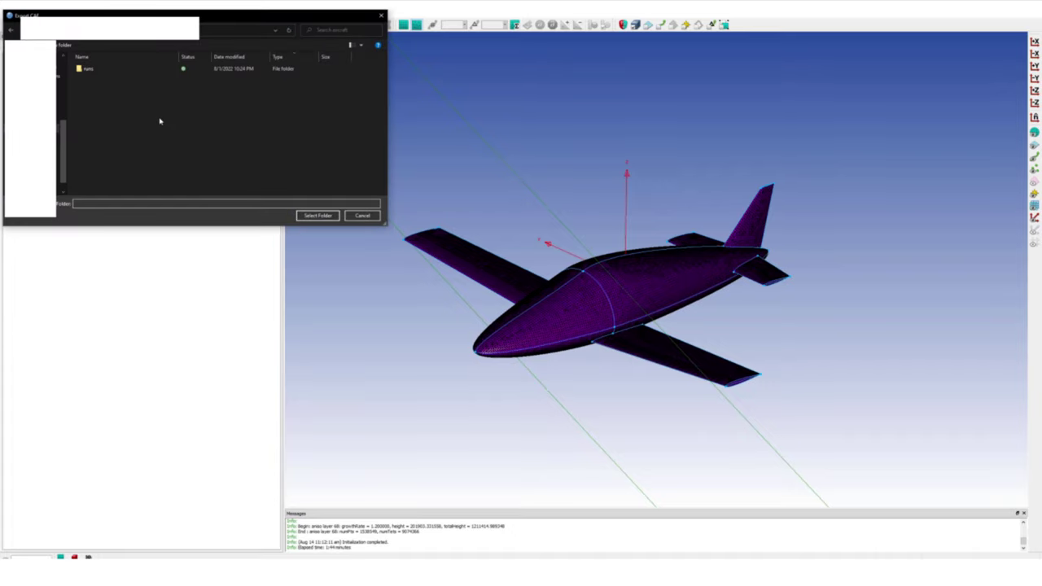
scroll(57, 94, "up", 4)
left_click(57, 115)
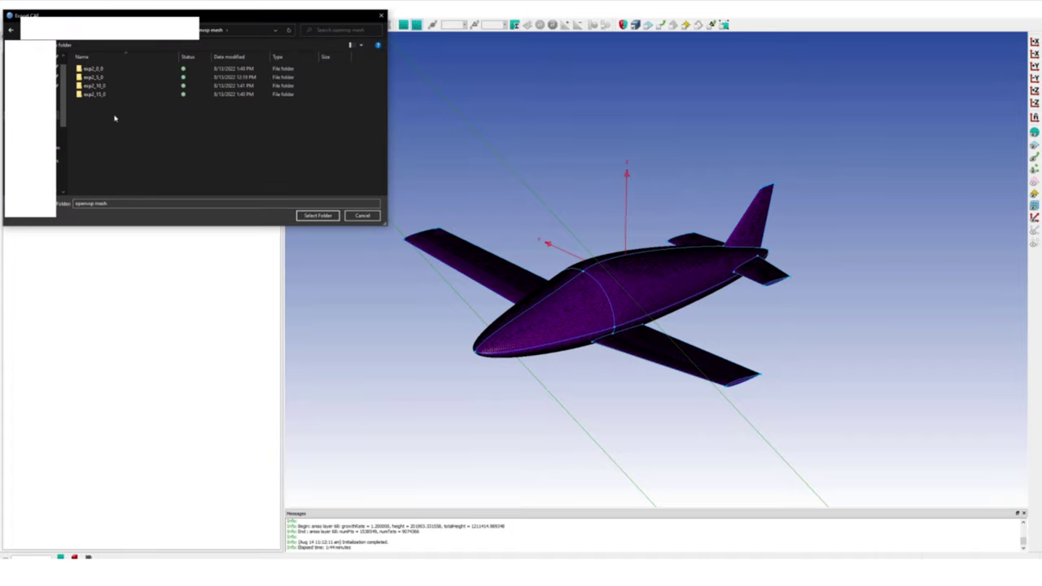
Create a folder named openfoam as the export location and open it.
right_click(115, 116)
mouse_move(155, 266)
left_click(226, 272)
type("openfoam")
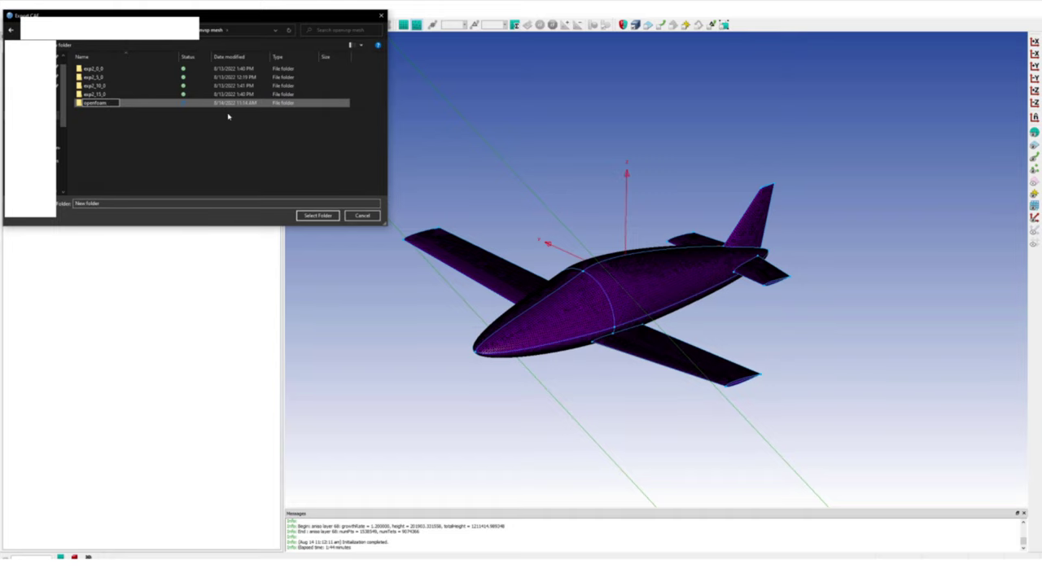
key("Return")
double_click(103, 104)
Create a subfolder named mesh inside openfoam and export the CAE mesh into it.
right_click(102, 108)
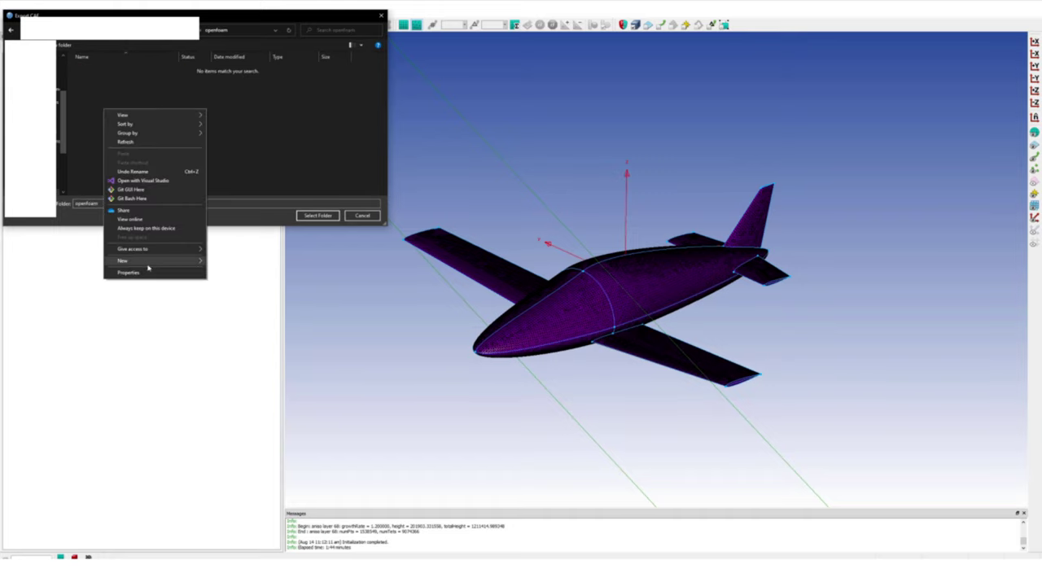
mouse_move(151, 265)
left_click(223, 262)
type("mesh")
key("Return")
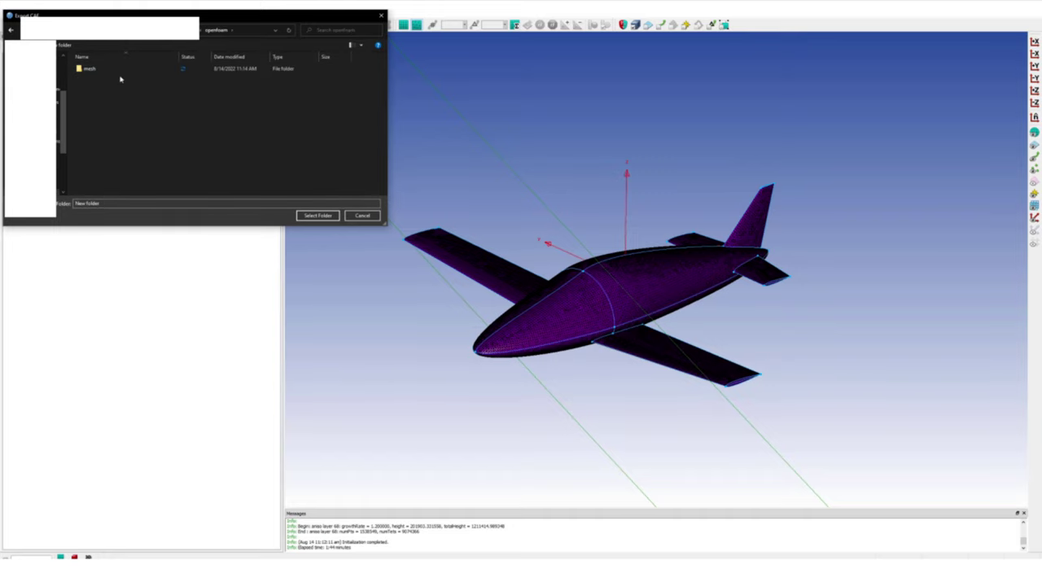
double_click(122, 69)
left_click(318, 216)
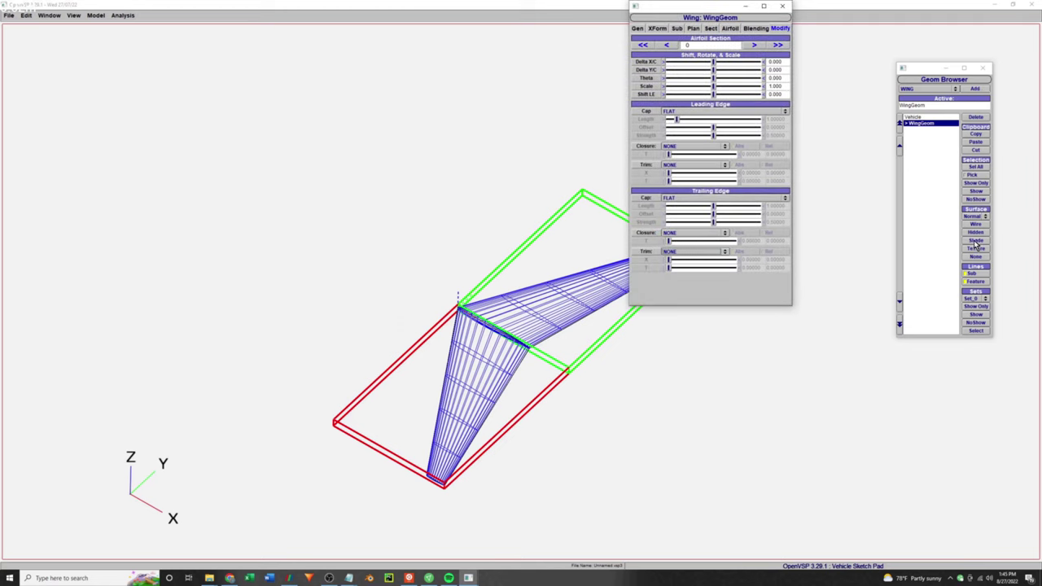
In OpenVSP, increase the wing's Num_W tessellation and set wing section 1's Num_U to 17.
left_click(642, 30)
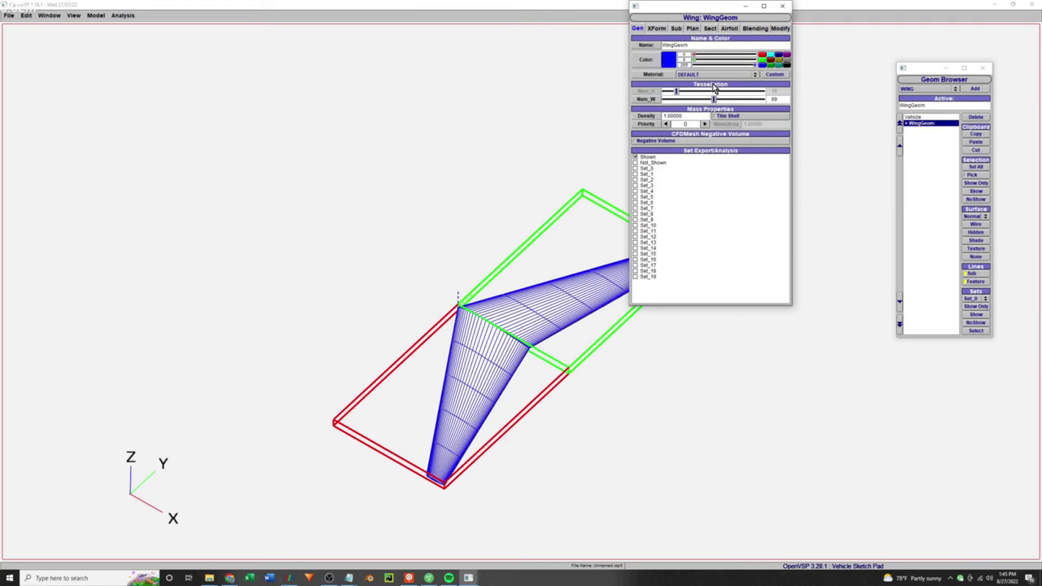
left_click(676, 29)
left_click(693, 29)
left_click(711, 29)
left_click(713, 83)
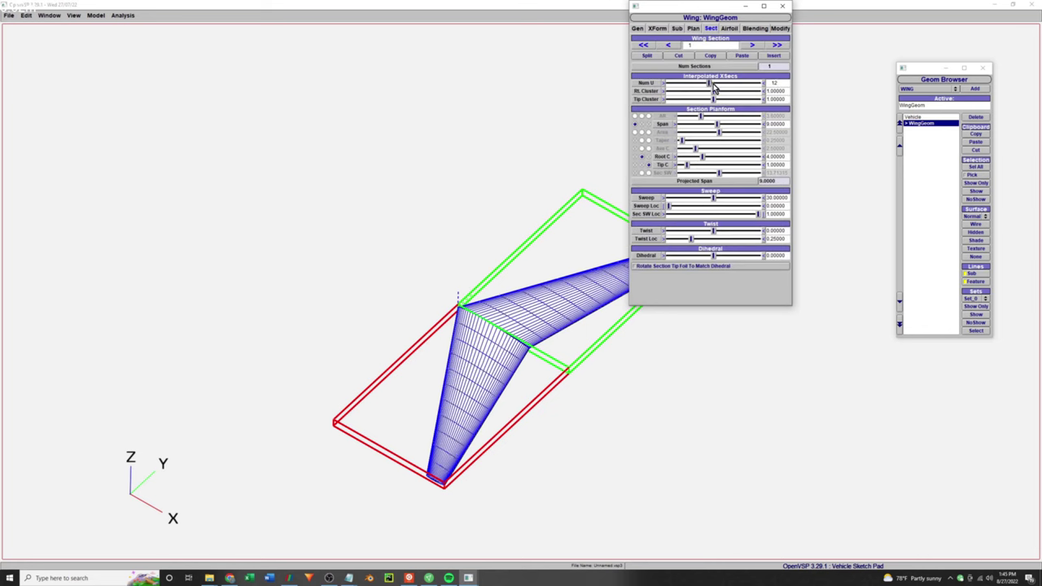
left_click(726, 83)
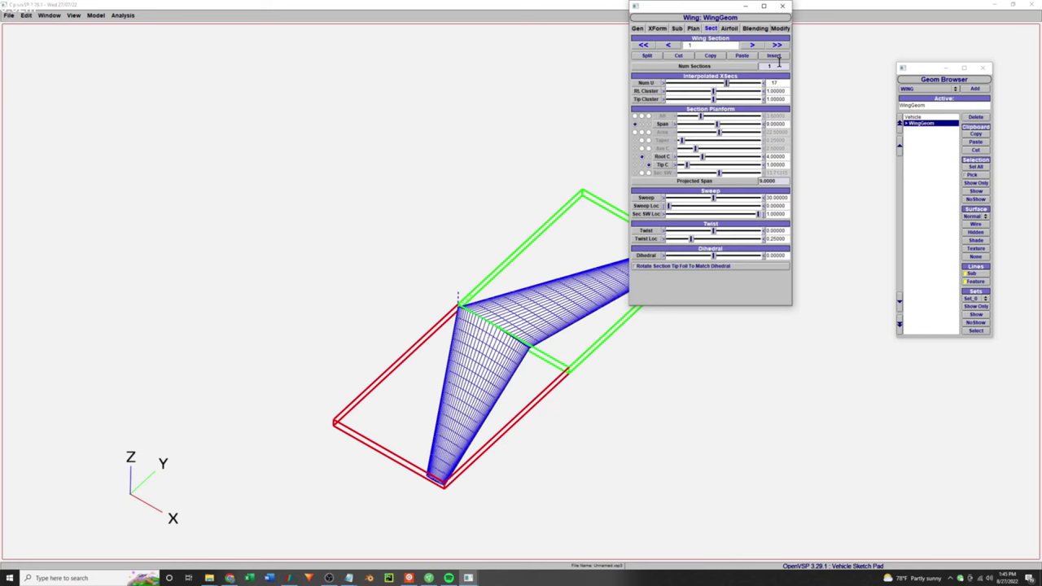
left_click_drag(702, 6, 785, 73)
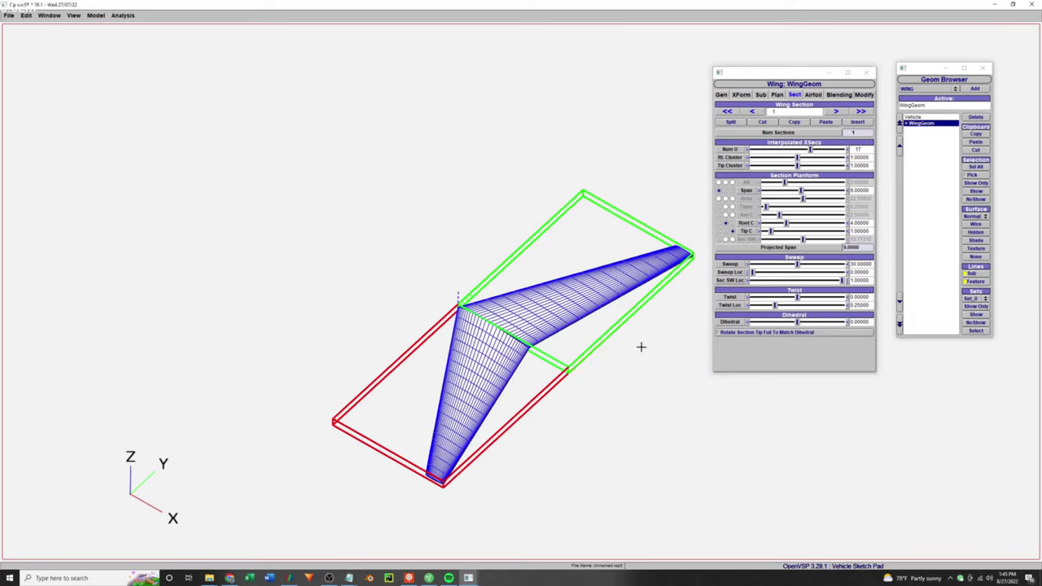
Set wing section 1's sweep to 5 and its tip chord to 2.
scroll(604, 290, "up", 5)
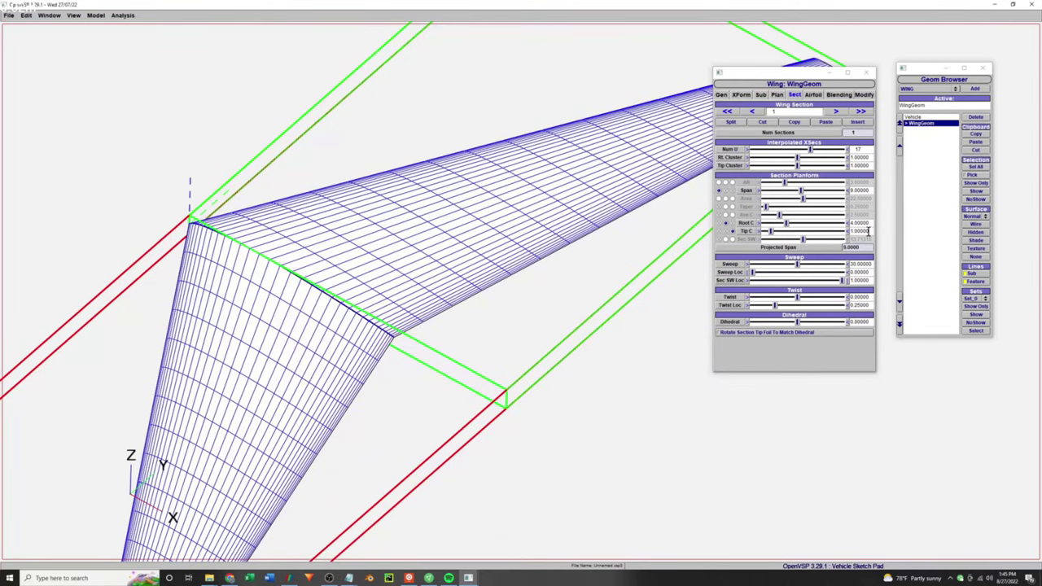
double_click(860, 263)
type("5")
key("Return")
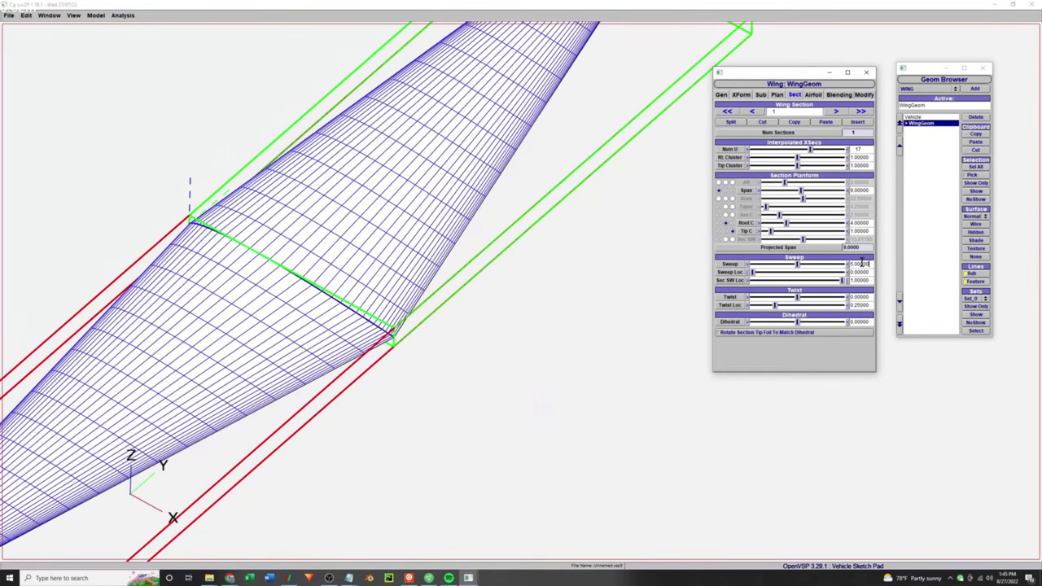
double_click(859, 230)
type("2")
key("Return")
Set wing section 1's root chord to 3 and its span to 10.
double_click(864, 223)
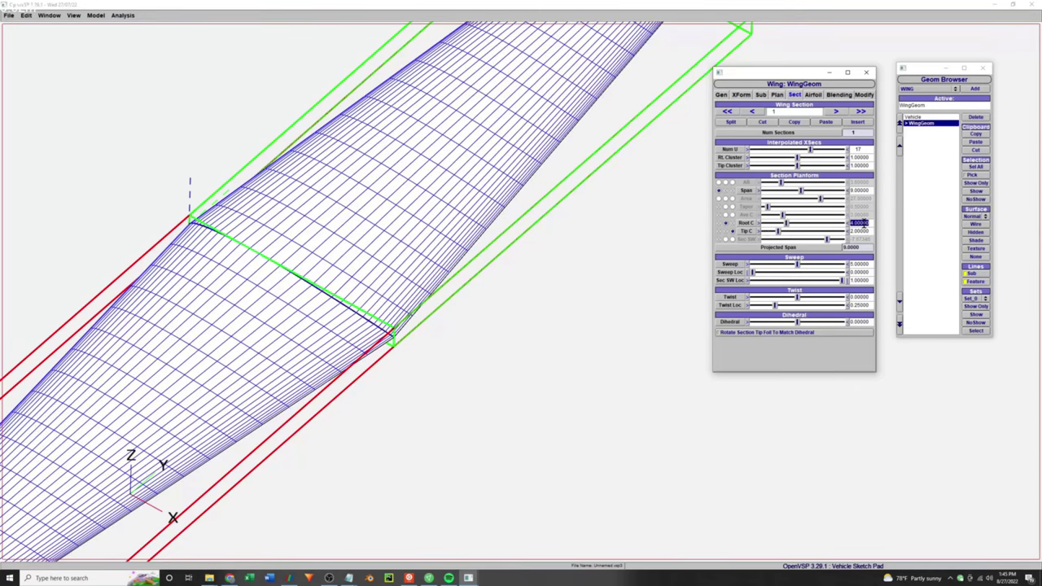
type("3")
key("Return")
scroll(644, 306, "down", 3)
double_click(859, 190)
type("10")
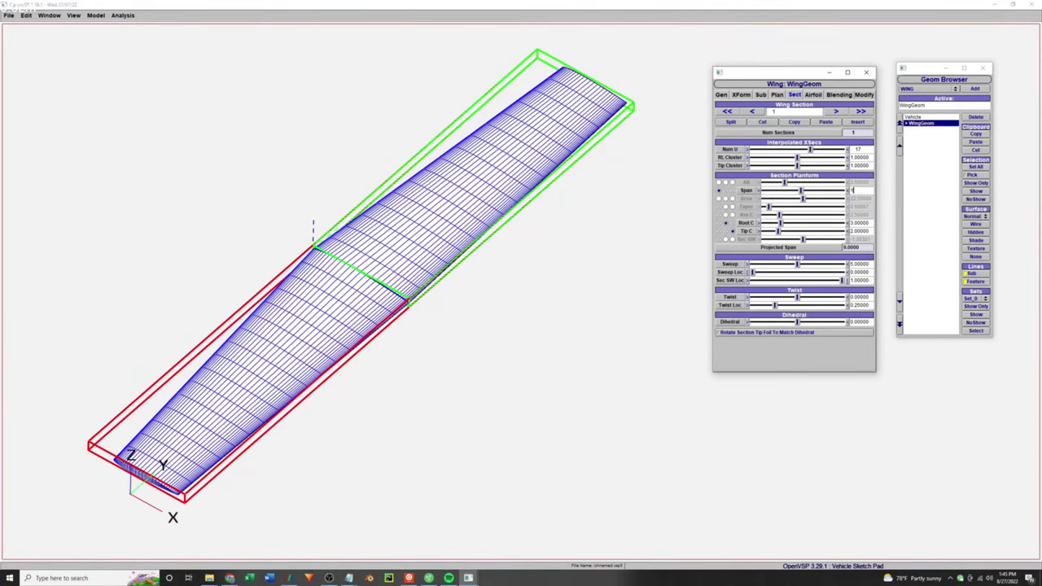
key("Return")
Set wing section 1's sweep to 0 and its root chord to 2, making an unswept rectangular wing.
double_click(860, 263)
type("0")
key("Return")
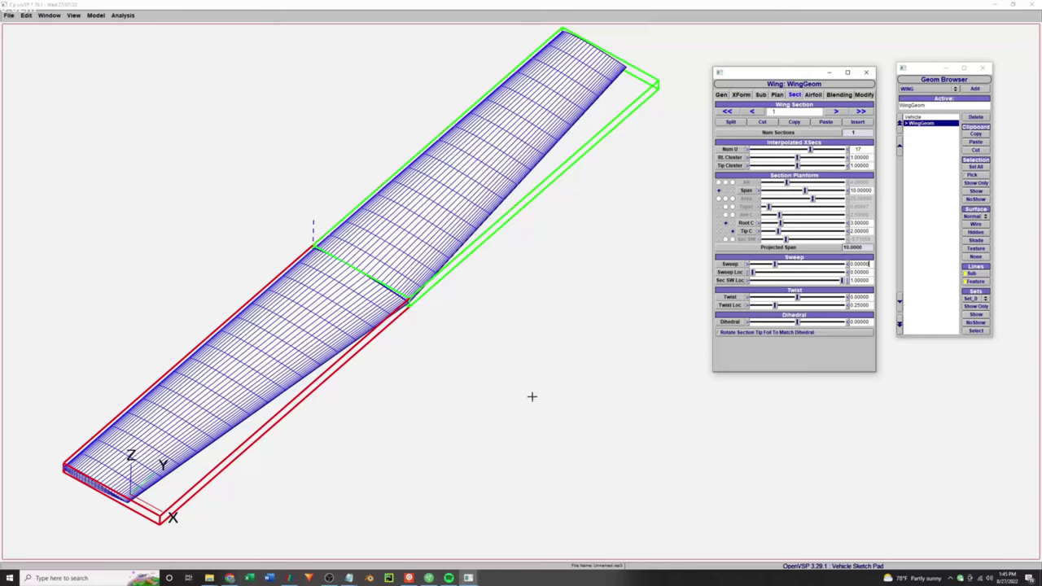
left_click_drag(533, 395, 554, 412)
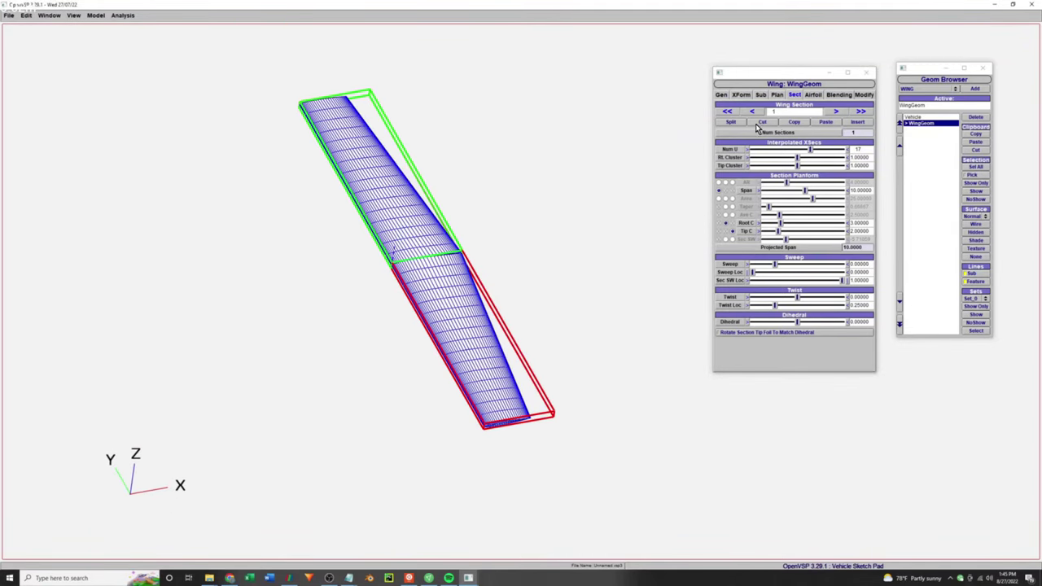
double_click(860, 222)
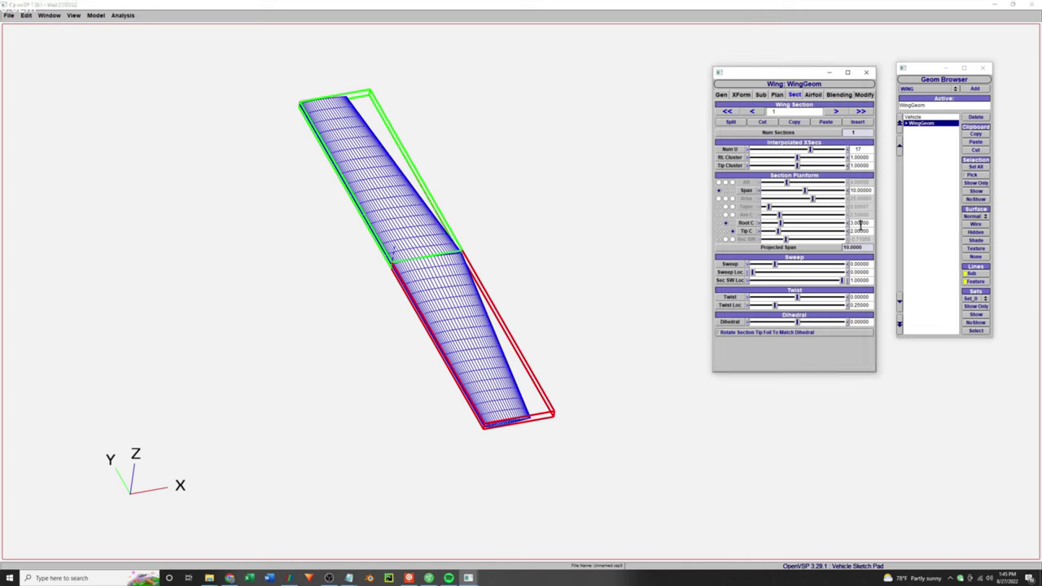
type("2")
key("Return")
left_click_drag(600, 368, 484, 367)
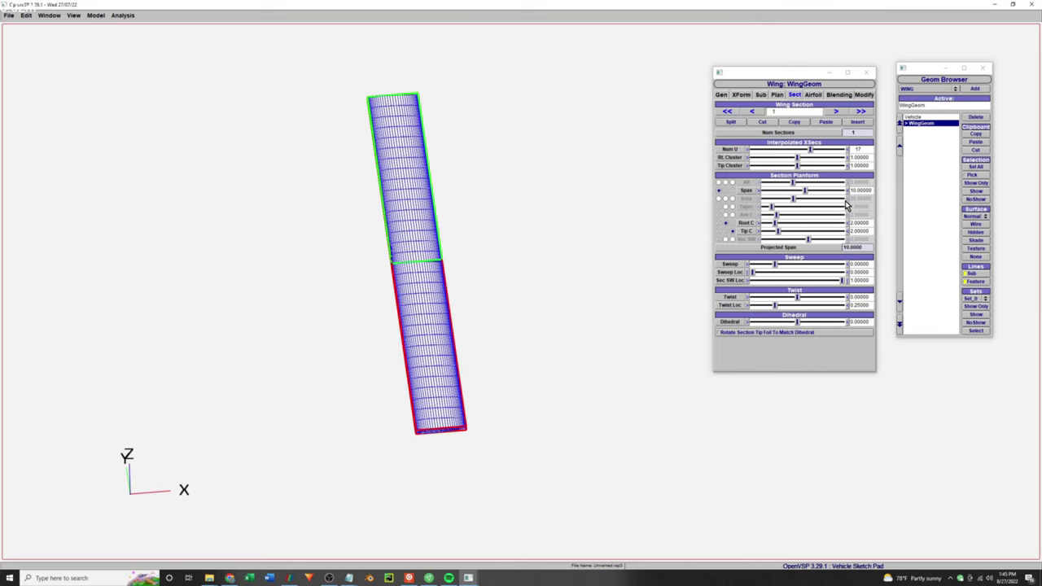
Split wing section 1 three times and set section 1's span to 2.
left_click(740, 124)
left_click(738, 123)
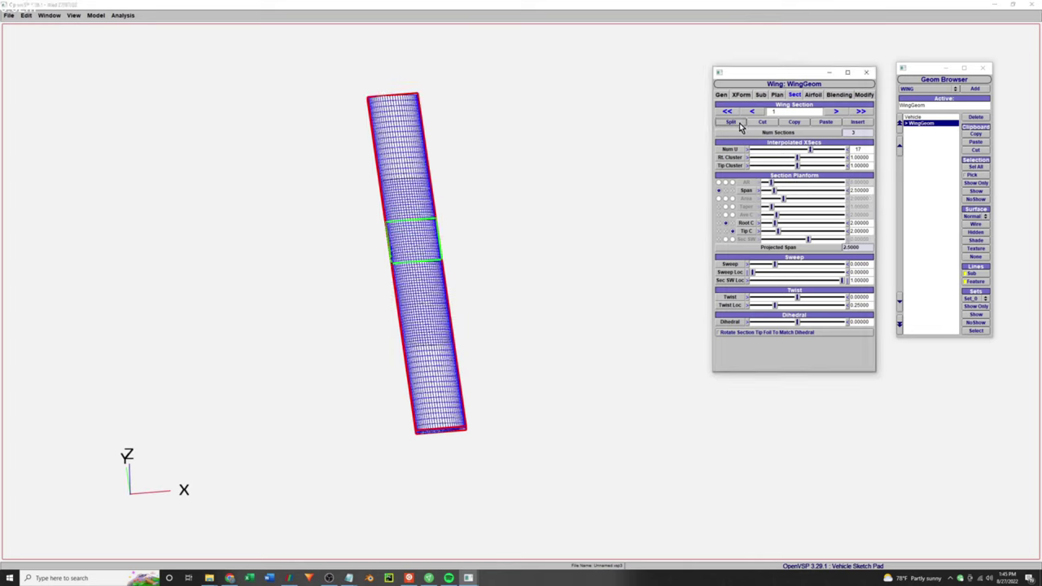
left_click_drag(620, 339, 788, 297)
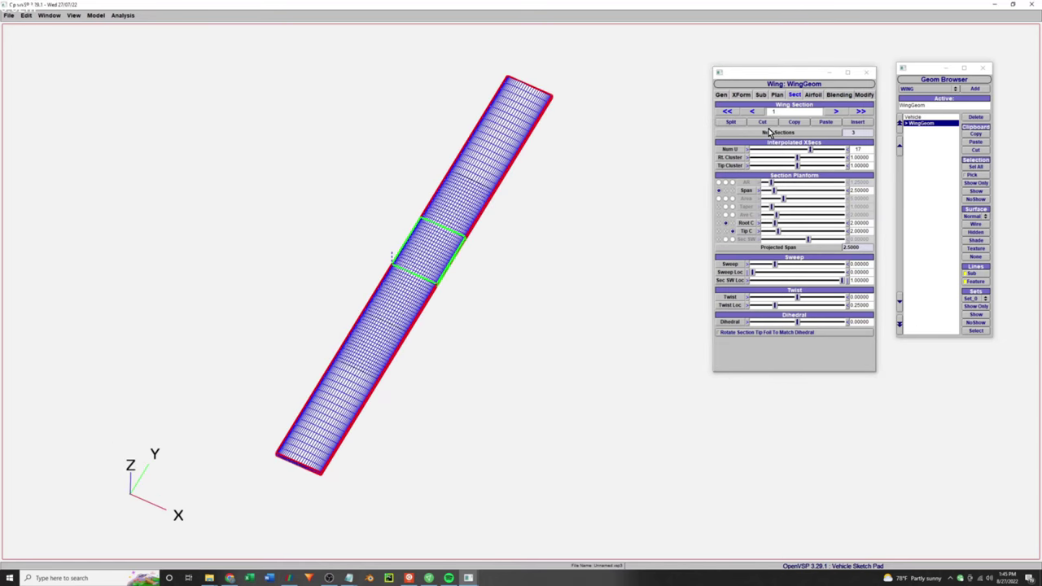
left_click(738, 123)
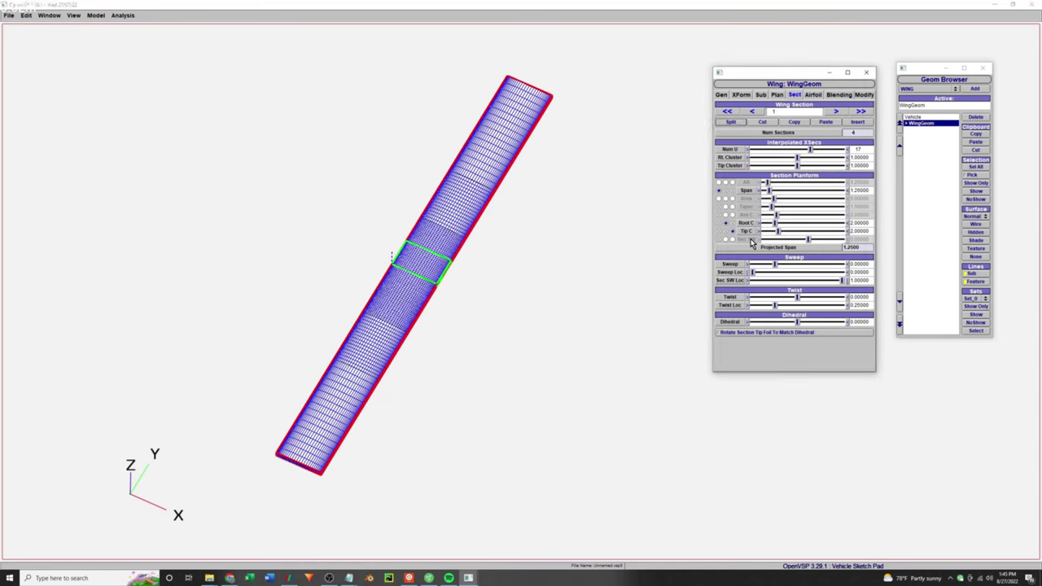
double_click(858, 189)
type("2")
key("Return")
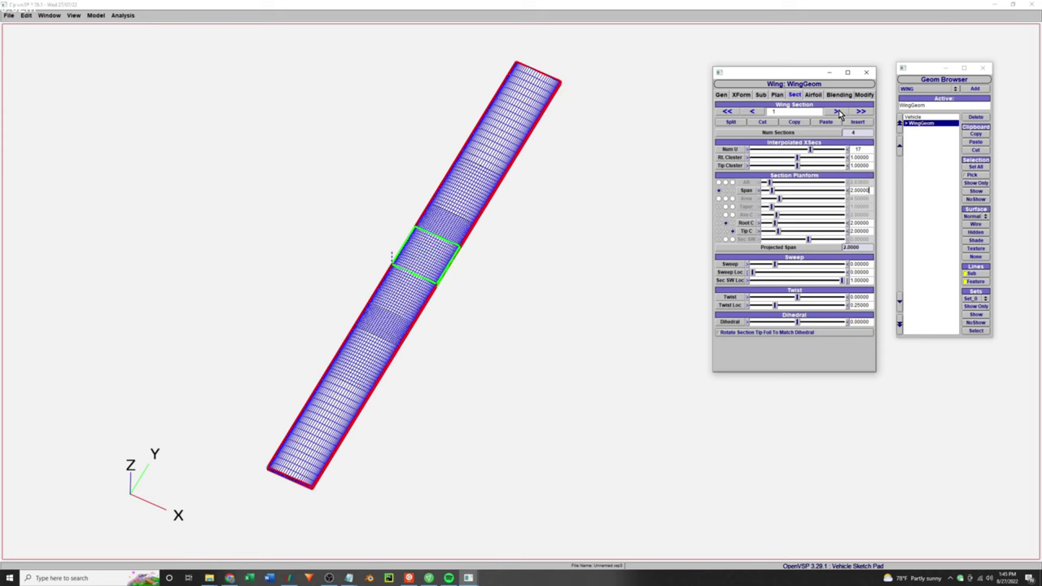
Set wing section 2's span to 0.1 and wing section 3's span to 3.
left_click(838, 112)
double_click(858, 189)
type("0.1")
key("Return")
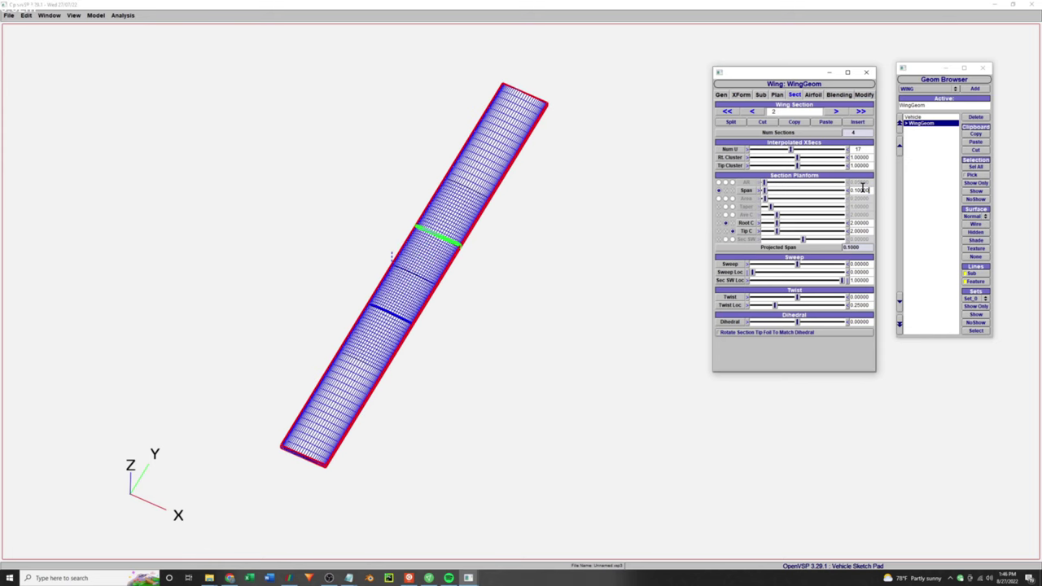
left_click(835, 112)
double_click(859, 189)
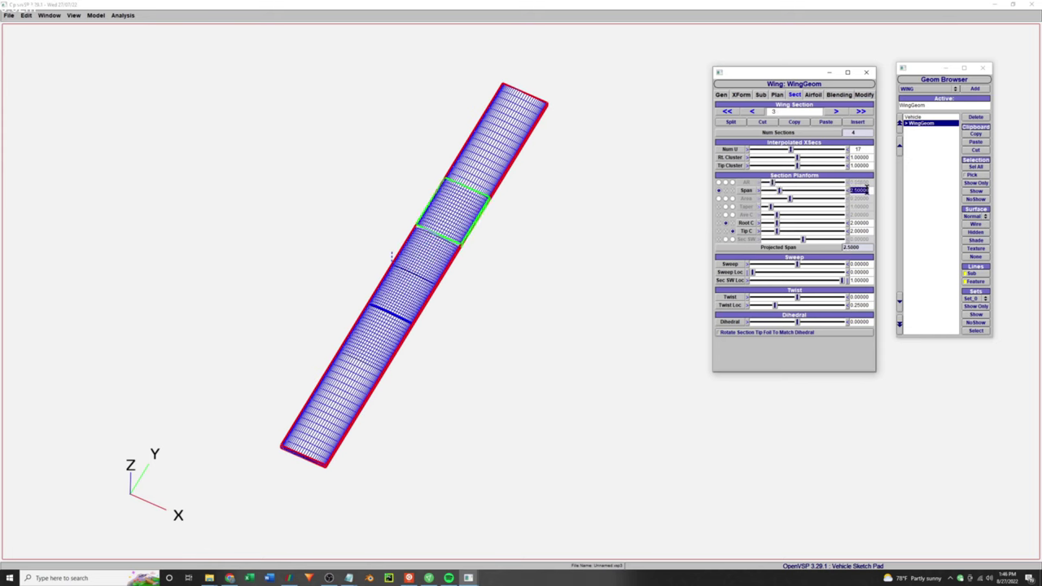
type("3")
key("Return")
Split wing section 4, then set section 4's span to 0.1 and section 5's span to 1.
left_click(854, 121)
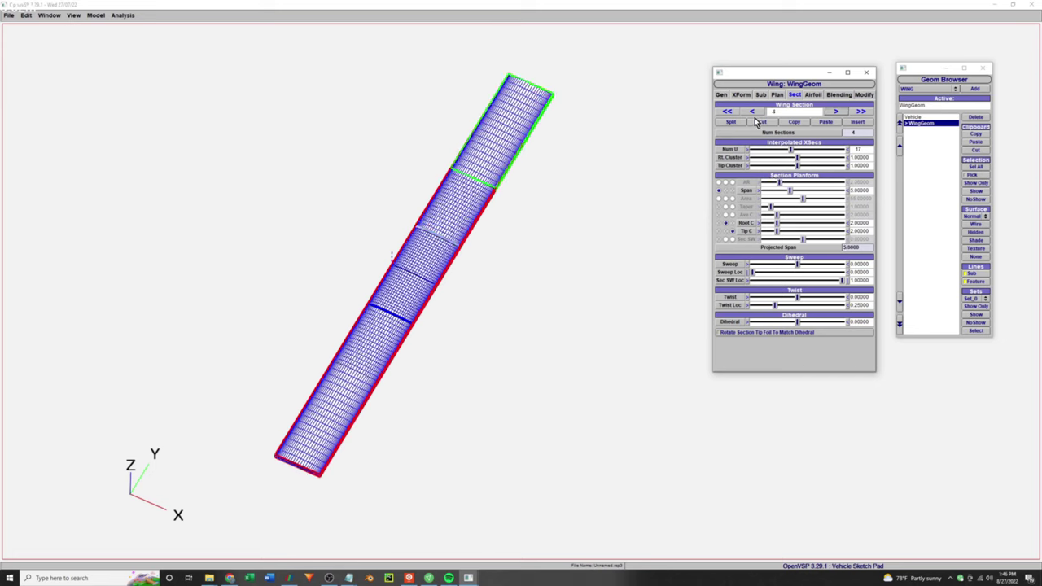
double_click(861, 189)
type("0.1")
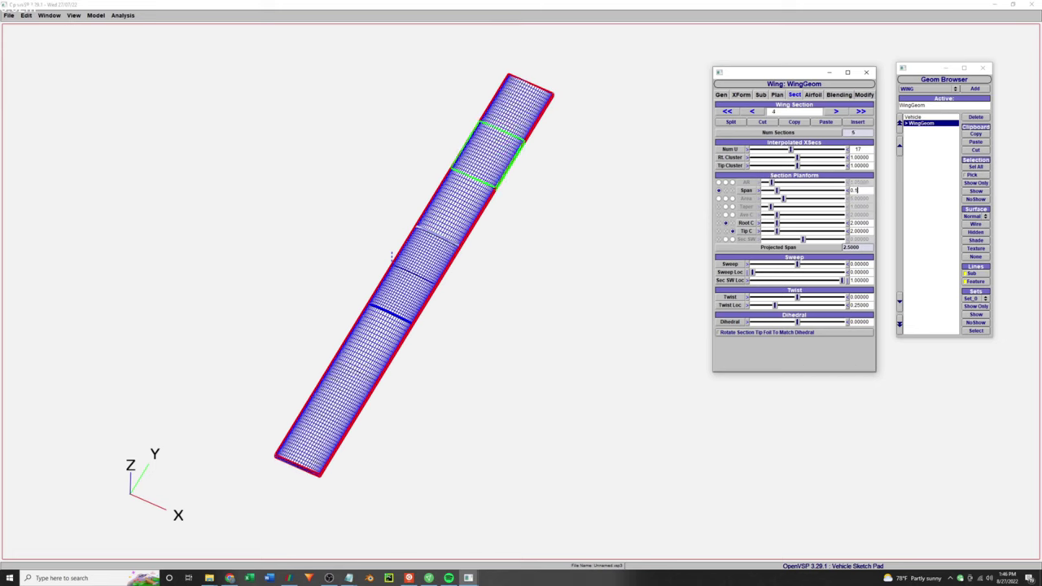
key("Return")
left_click(844, 112)
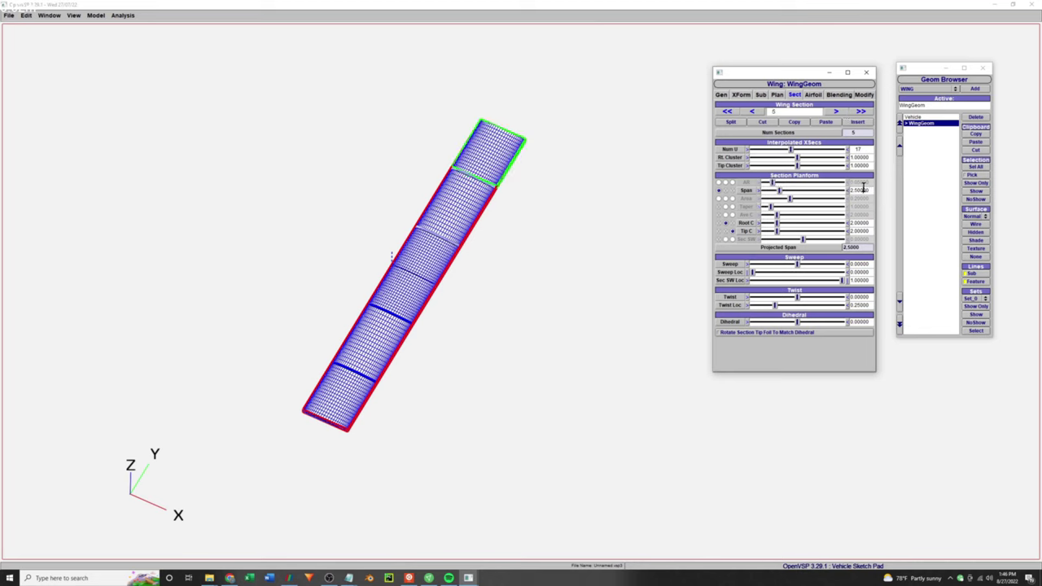
double_click(863, 190)
type("1")
key("Return")
left_click_drag(674, 389, 606, 387)
Trim the trailing edge of airfoil section 3 by X, using a relative value of 0.3.
left_click(866, 96)
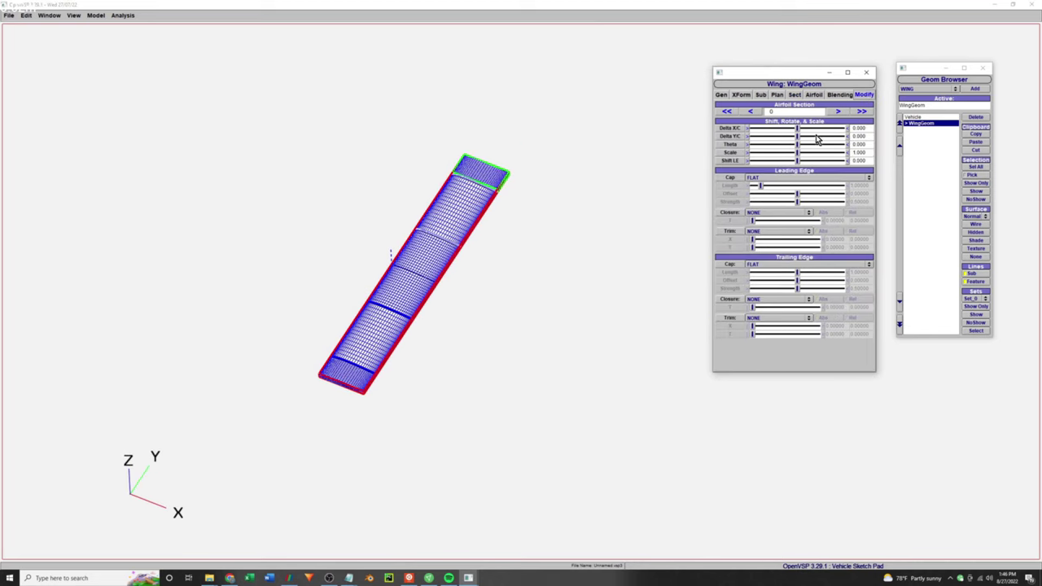
left_click(836, 111)
left_click(838, 113)
left_click(837, 114)
left_click(776, 319)
left_click(777, 327)
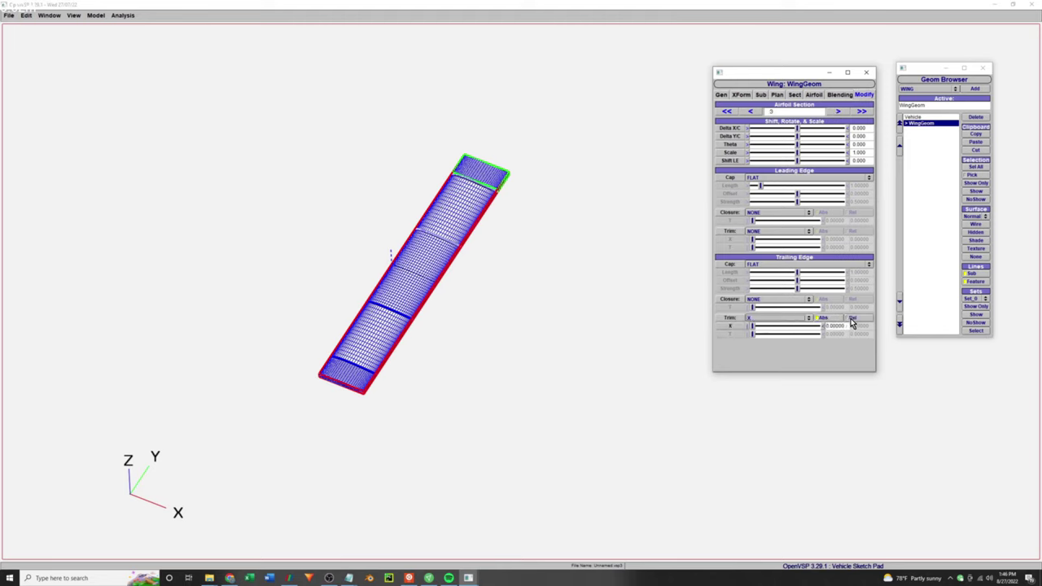
left_click(852, 320)
double_click(856, 326)
type(".3")
key("Return")
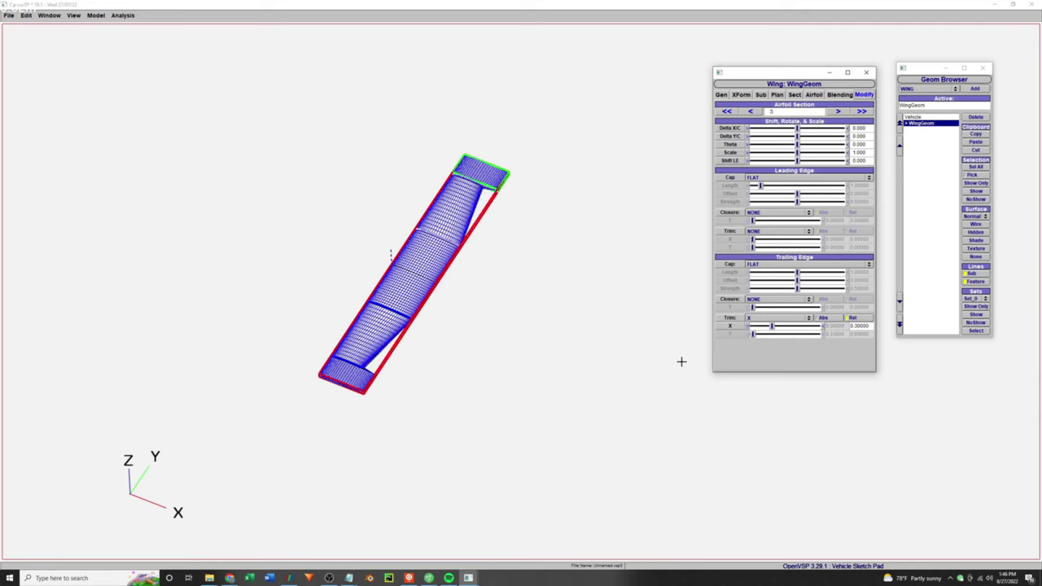
Apply a trailing-edge X trim with a relative value of 0.3 to airfoil section 2.
left_click(750, 112)
left_click(777, 318)
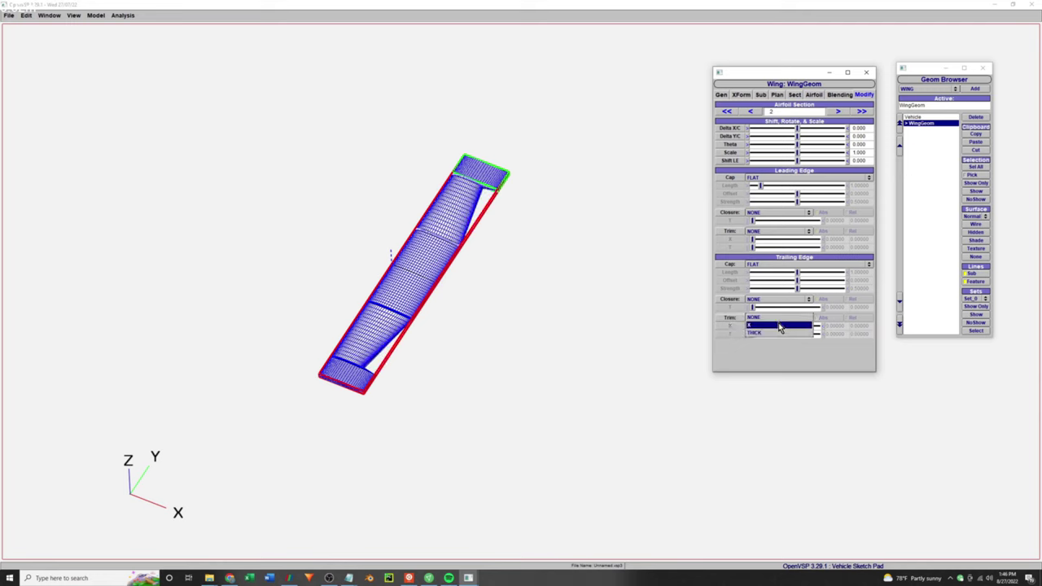
left_click(779, 327)
left_click(852, 318)
double_click(859, 326)
type("0.3")
key("Return")
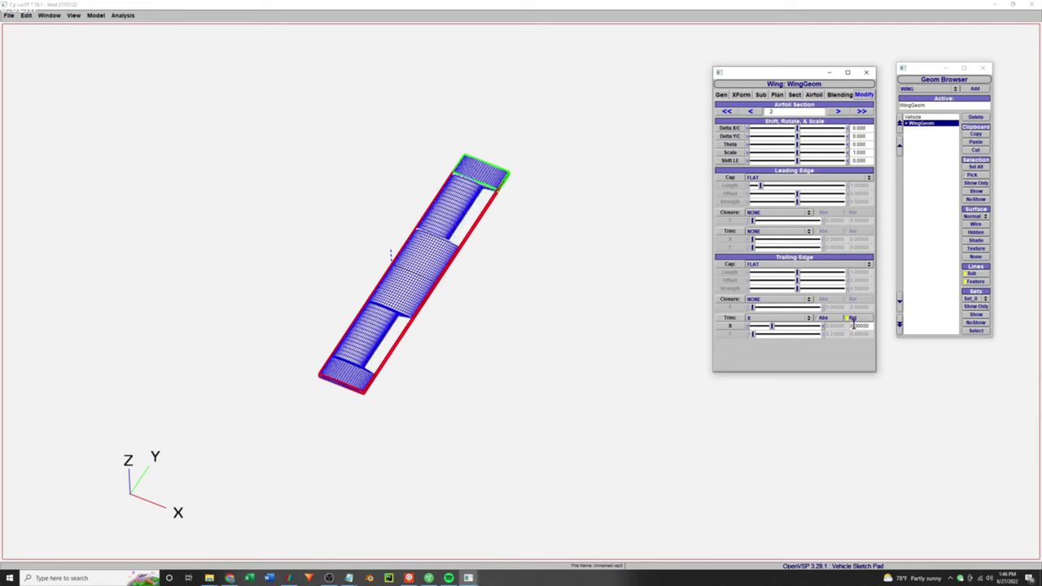
Duplicate the trimmed wing by copying it and pasting the copy under the vehicle.
left_click_drag(573, 393, 510, 323)
scroll(398, 317, "up", 5)
right_click_drag(350, 375, 587, 319)
left_click_drag(573, 325, 518, 404)
scroll(530, 391, "down", 5)
left_click_drag(622, 386, 494, 462)
scroll(493, 461, "up", 5)
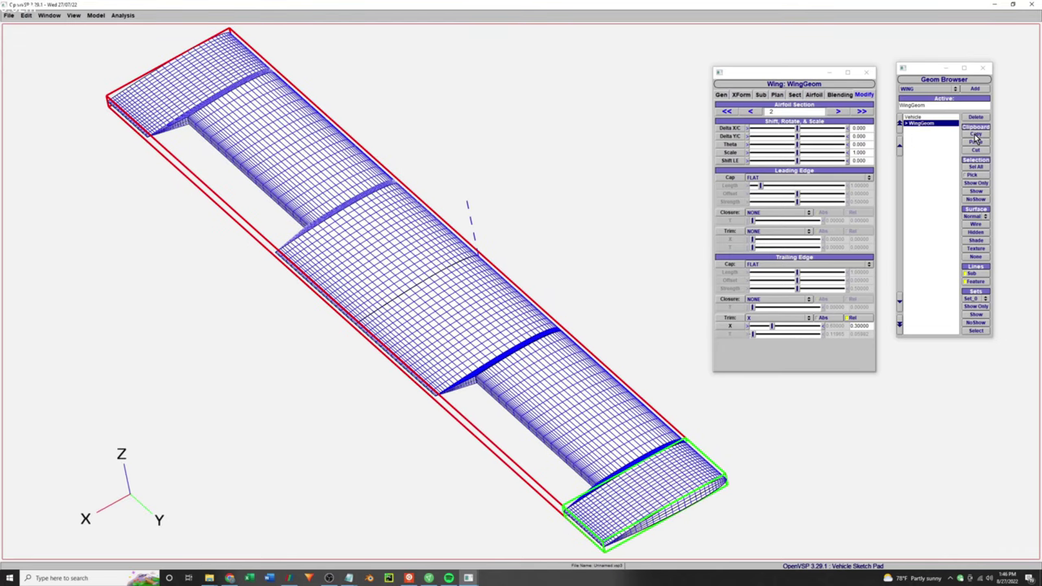
left_click(975, 135)
left_click(953, 144)
left_click(976, 142)
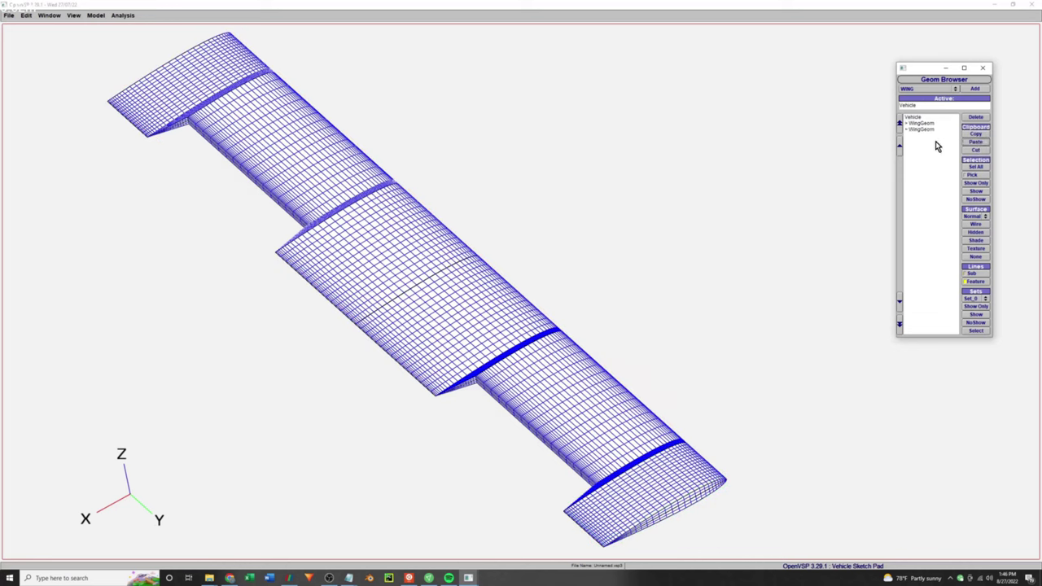
On the second WingGeom, set the trailing-edge trim of airfoil sections 2 and 3 to NONE.
left_click(932, 131)
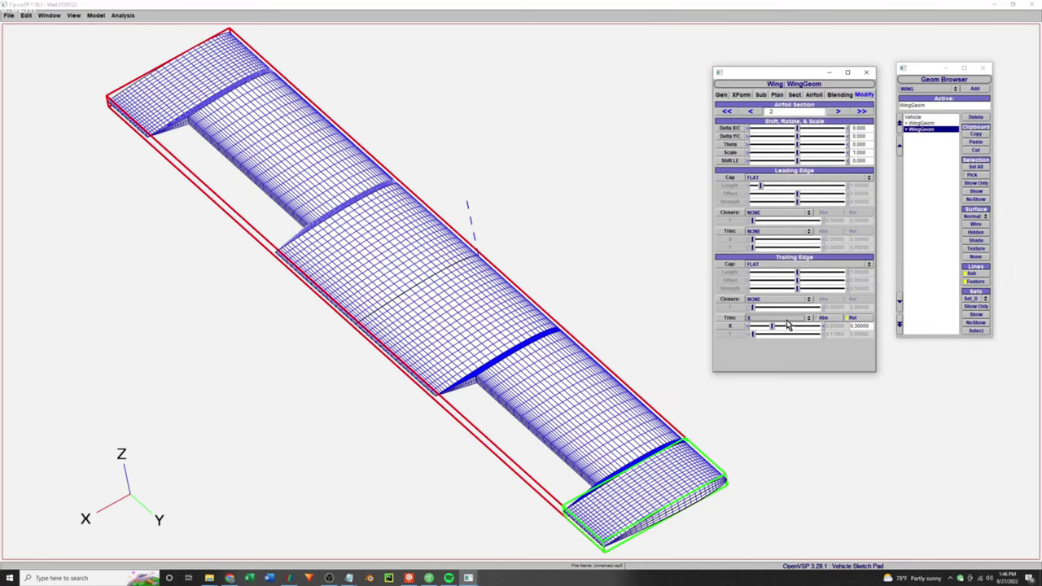
left_click(750, 112)
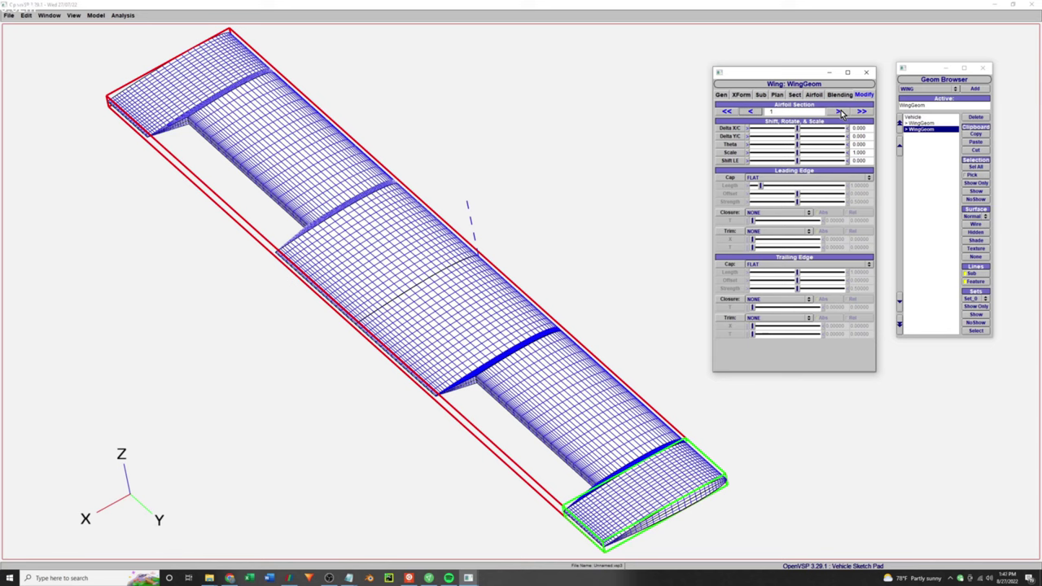
left_click(841, 111)
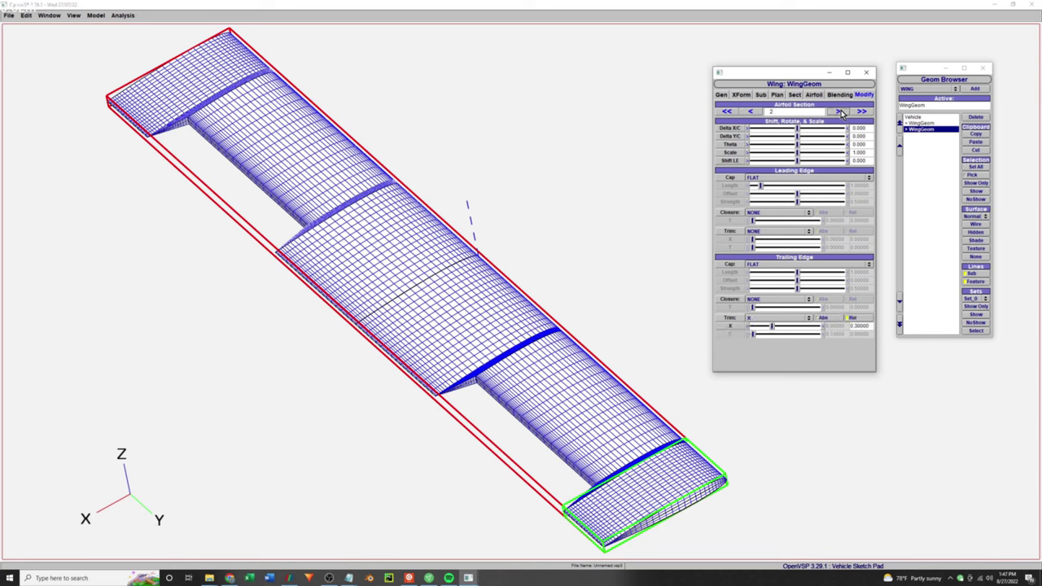
left_click(805, 317)
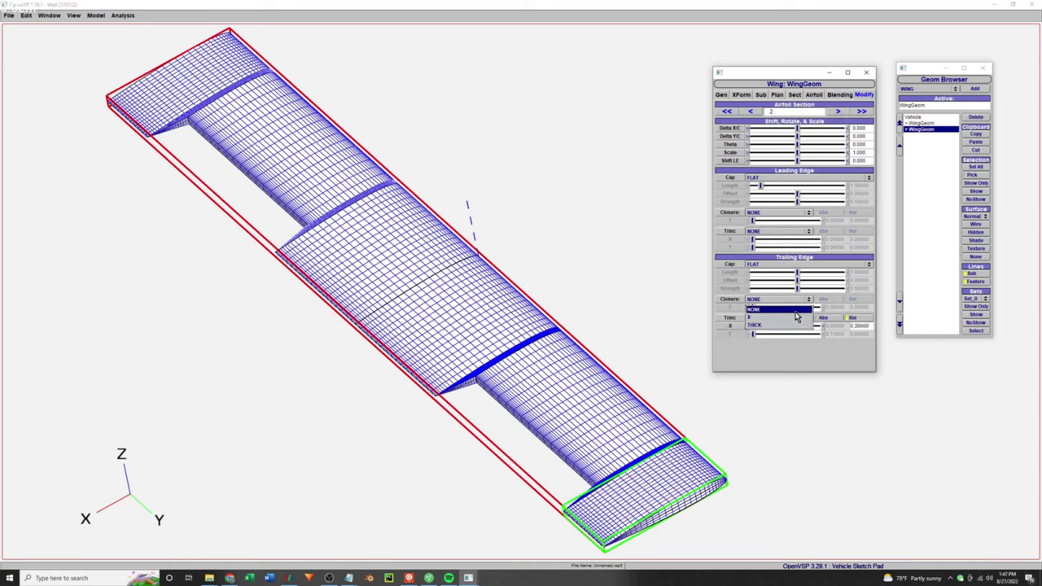
left_click(795, 310)
left_click(769, 232)
left_click(769, 231)
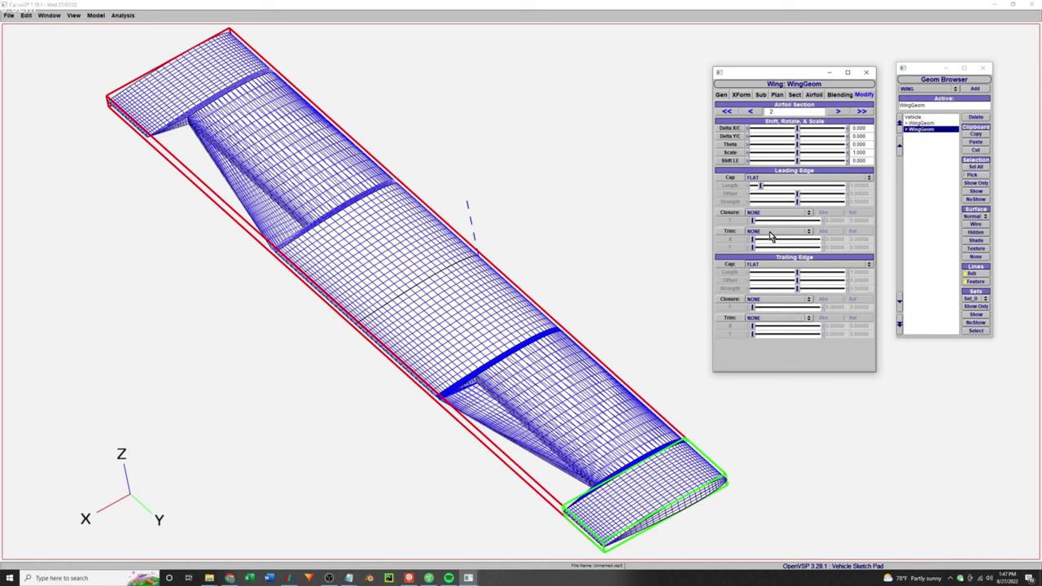
left_click(836, 111)
left_click(837, 112)
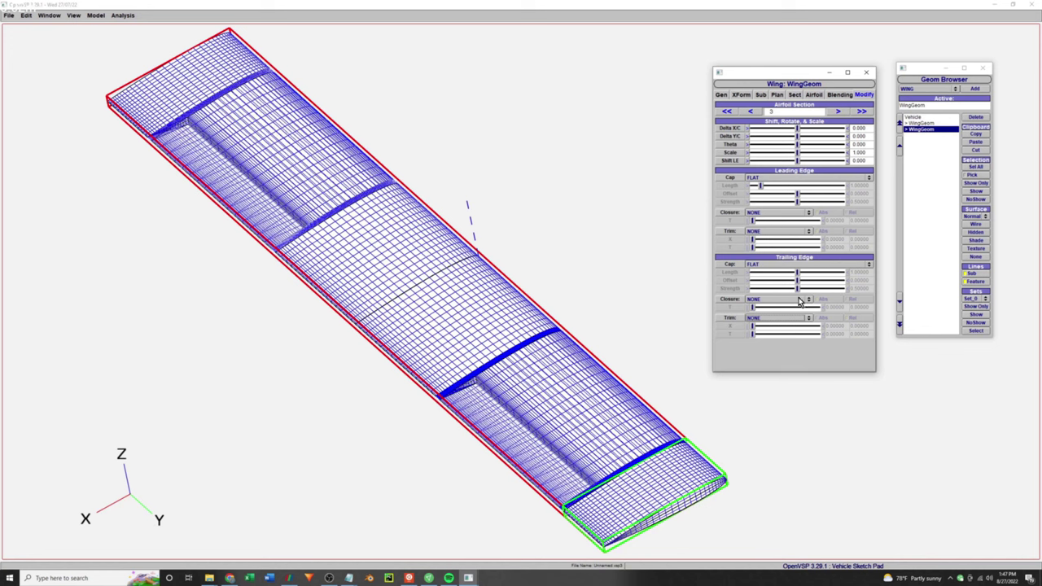
Trim the leading edge of the copied wing's airfoil section 3 by X, using a relative value of 0.72.
left_click(769, 231)
left_click(771, 240)
left_click(850, 231)
double_click(854, 239)
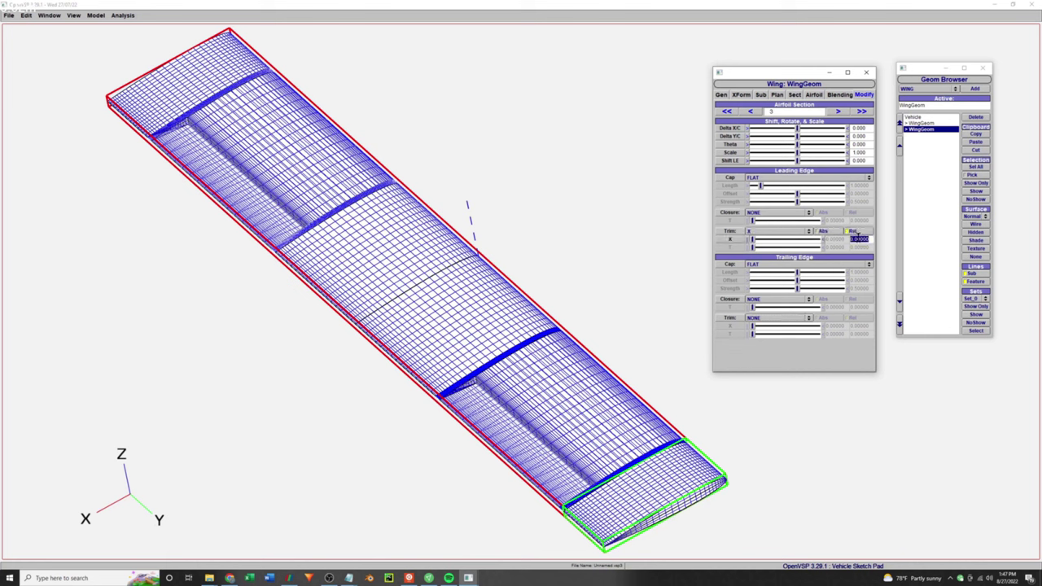
type("0.7")
key("Return")
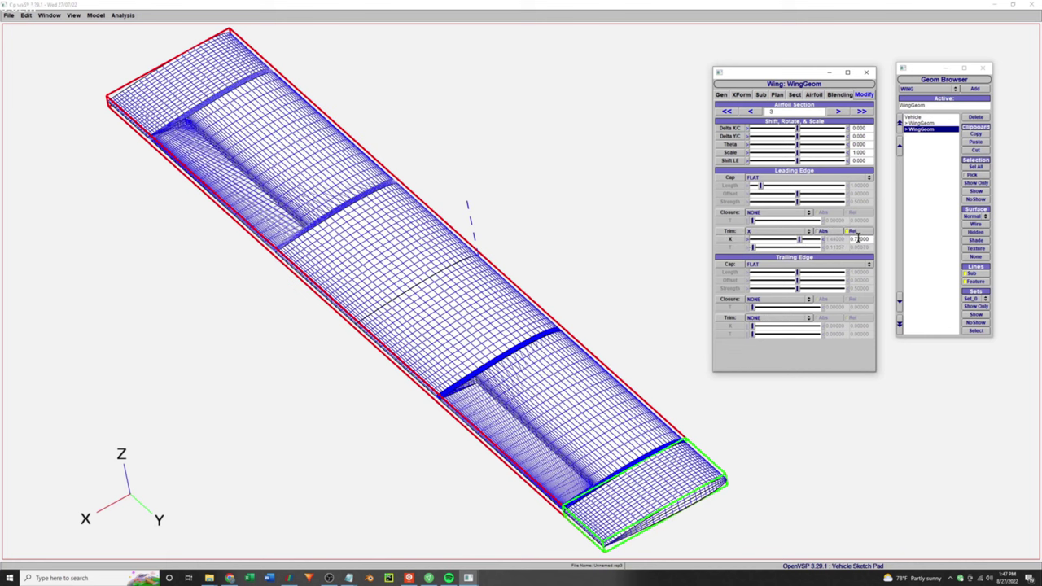
Apply a leading-edge X trim with a relative value of 0.72 to the copied wing's airfoil section 2.
left_click(750, 110)
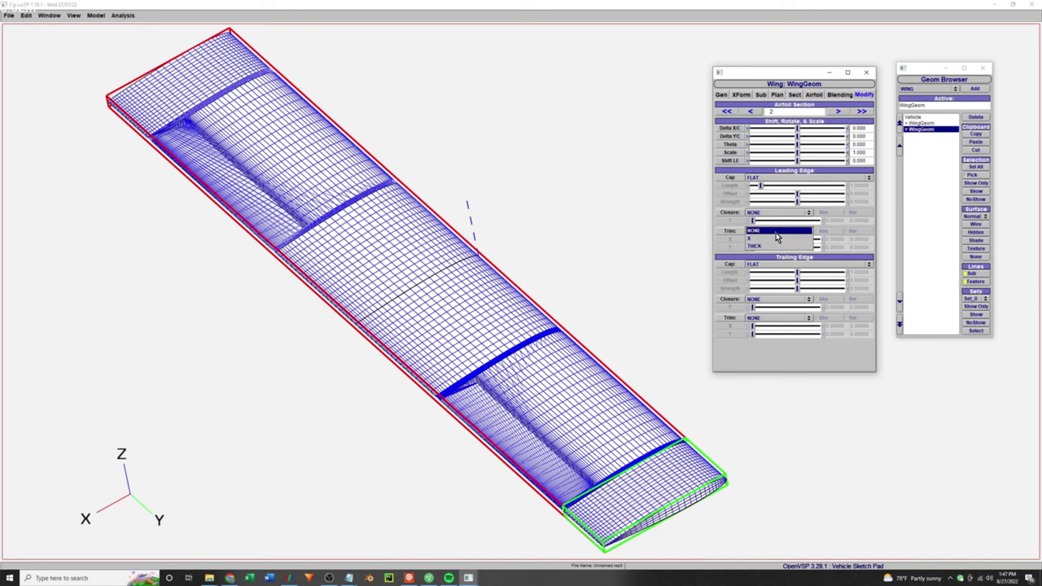
left_click(851, 232)
double_click(855, 239)
type("0")
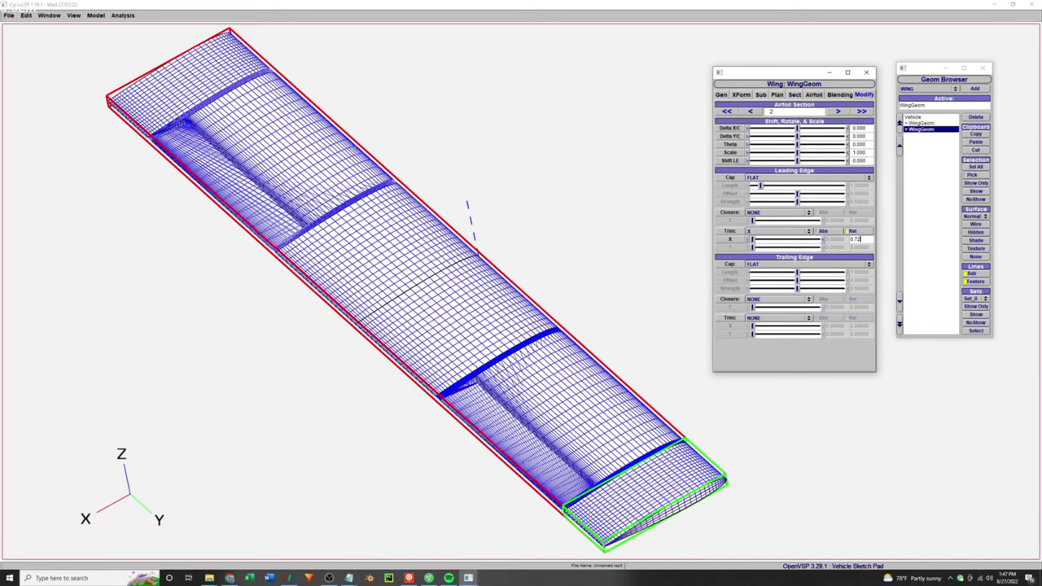
type(".72")
key("Return")
left_click_drag(724, 430, 718, 444)
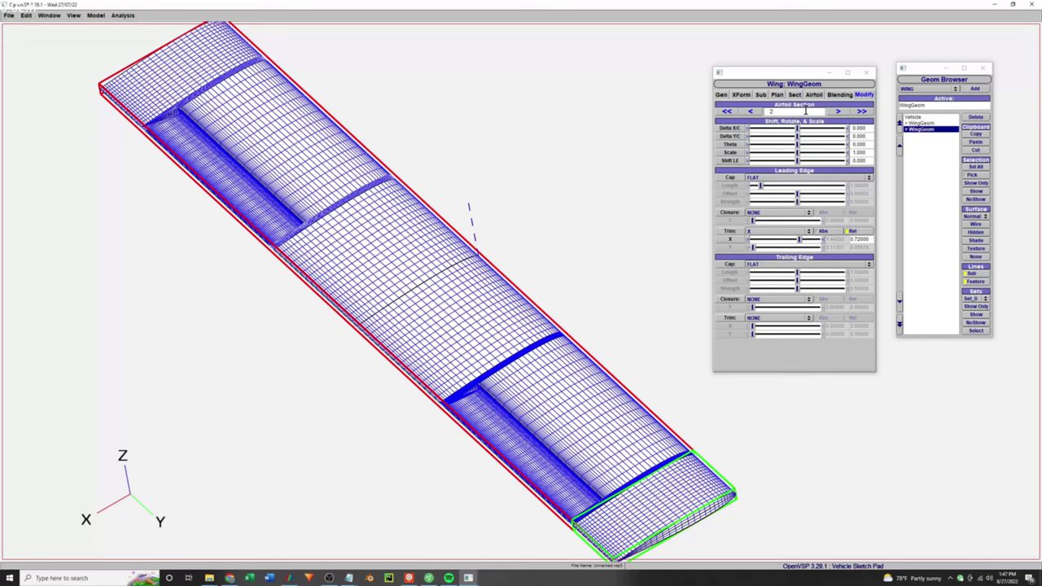
Move the copied wing in the negative X direction, clear of the original wing.
left_click(741, 95)
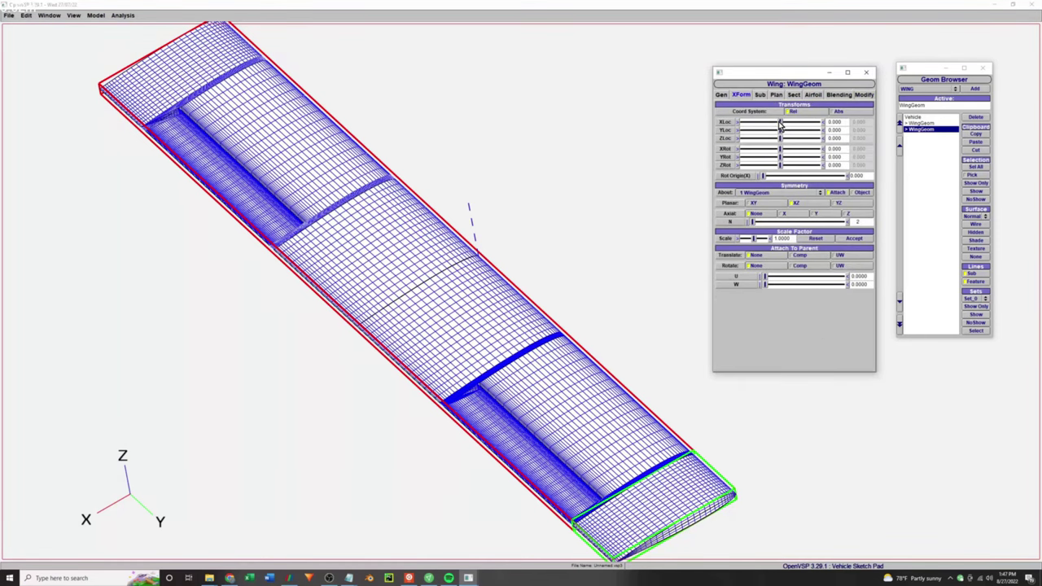
mouse_move(779, 122)
left_mouse_down()
mouse_move(748, 124)
mouse_move(767, 124)
left_mouse_up()
right_click_drag(611, 287, 537, 339)
Cut the inboard and outboard sections from the copied wing, keeping only the flap section with a span of 3.
left_click(721, 94)
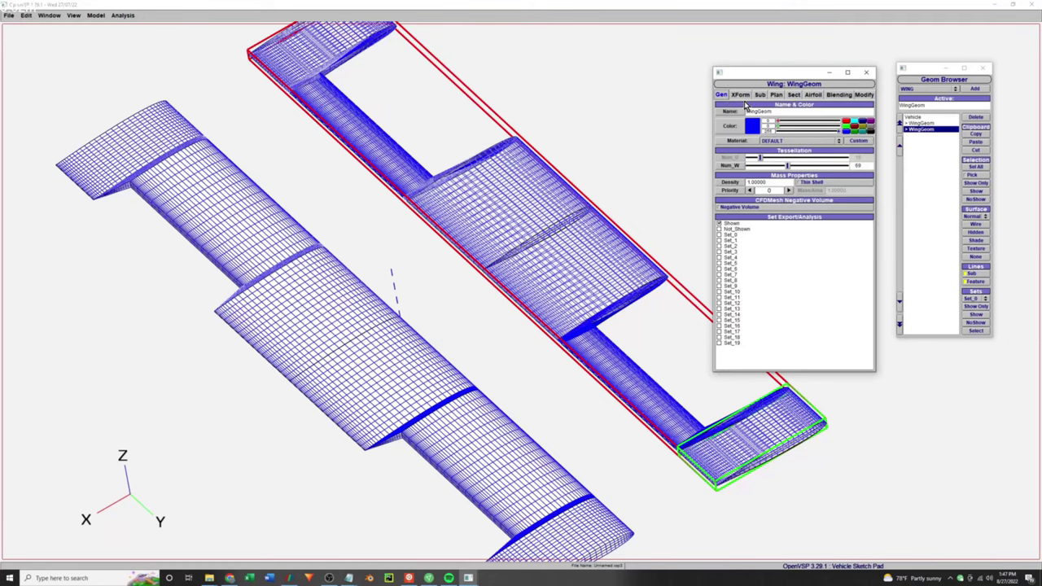
left_click(760, 94)
left_click(775, 94)
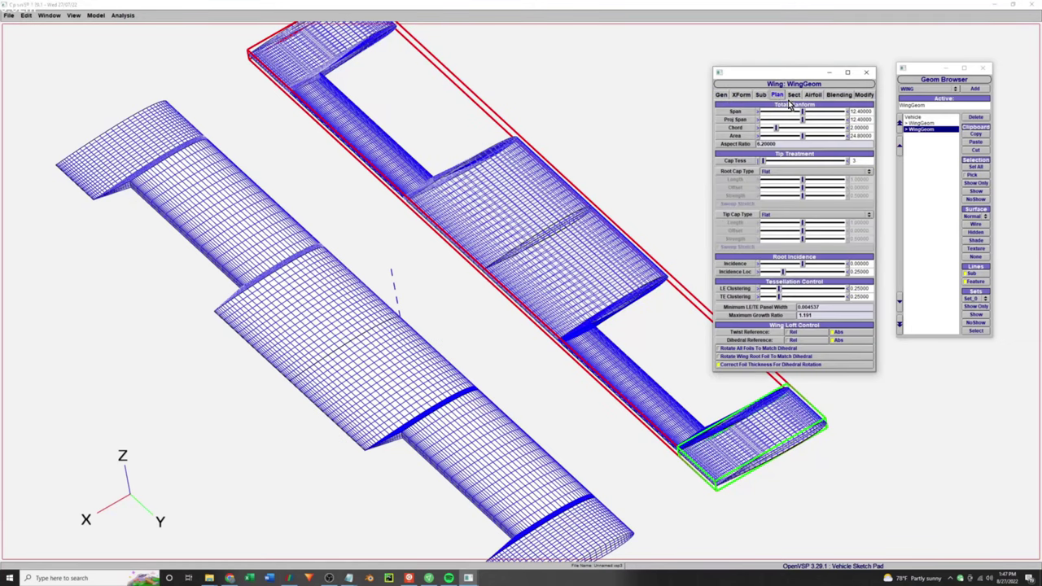
left_click(793, 95)
left_click(726, 111)
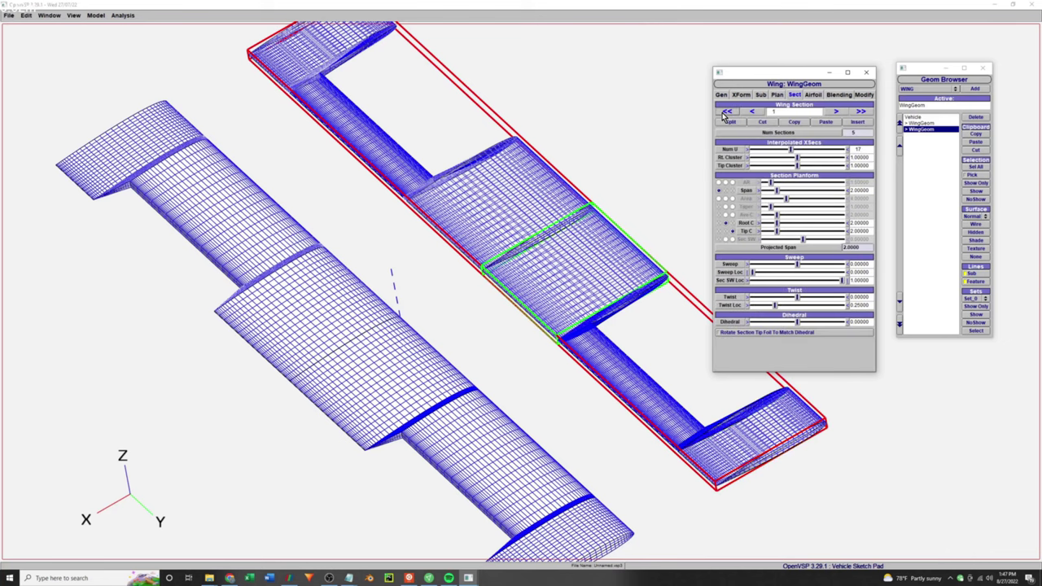
left_click(762, 122)
left_click(762, 122)
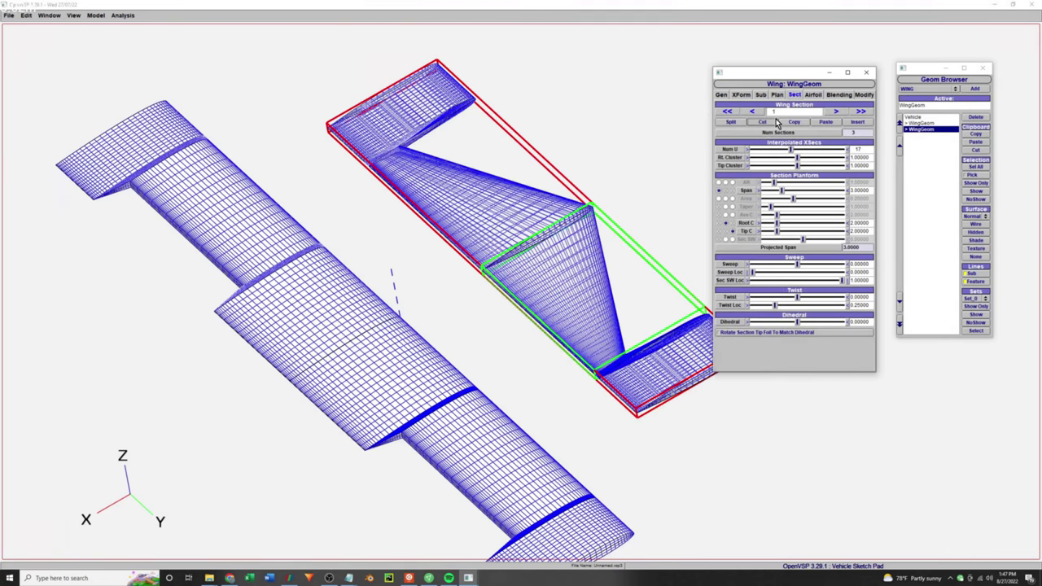
left_click(835, 112)
left_click(760, 123)
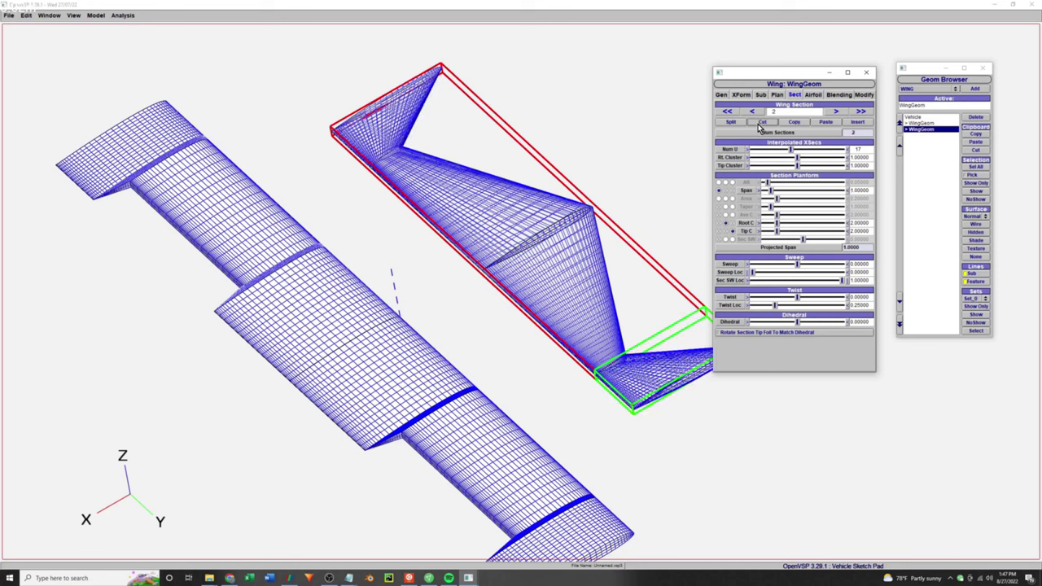
Trim the leading edge of the flap's airfoil section 0 by X, using a relative value of 0.72.
left_click(863, 95)
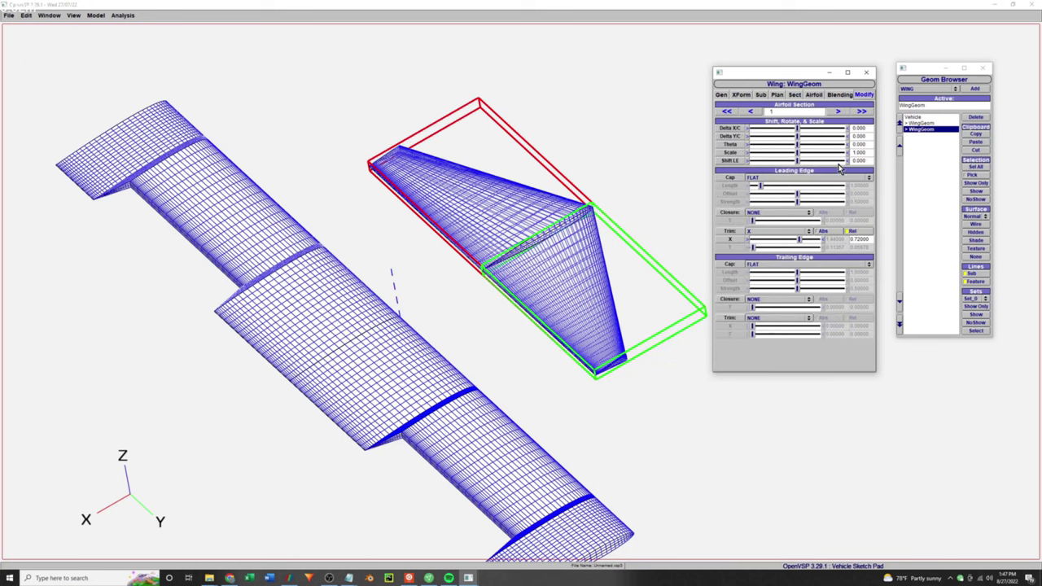
left_click(750, 111)
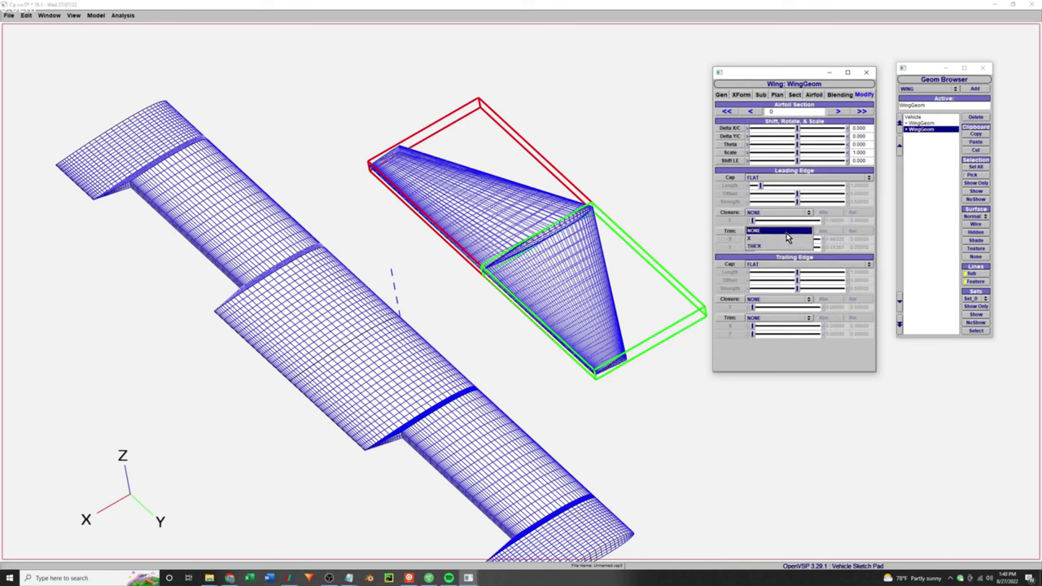
left_click(852, 233)
double_click(857, 239)
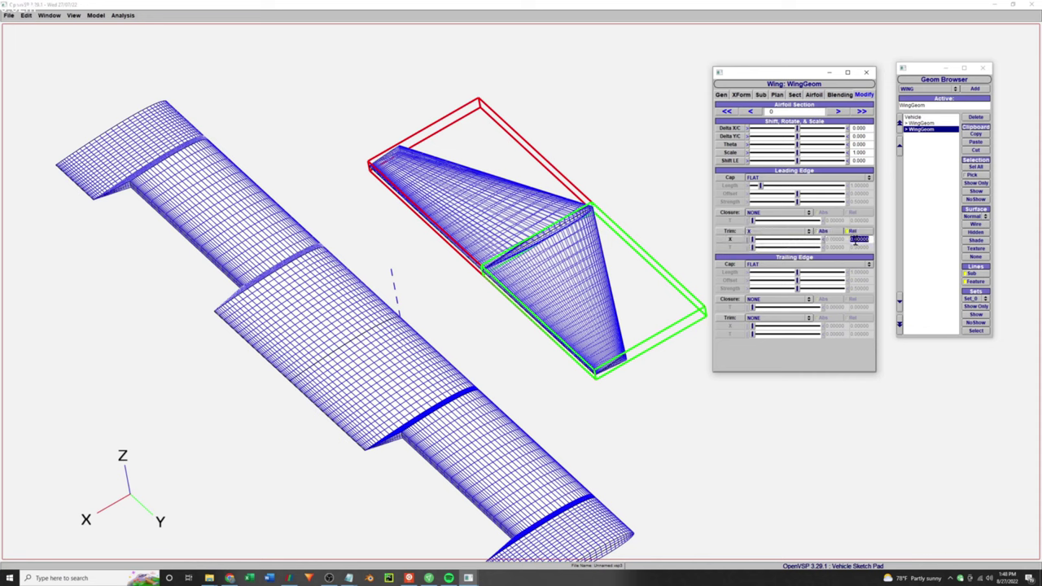
type("0..2")
key("Return")
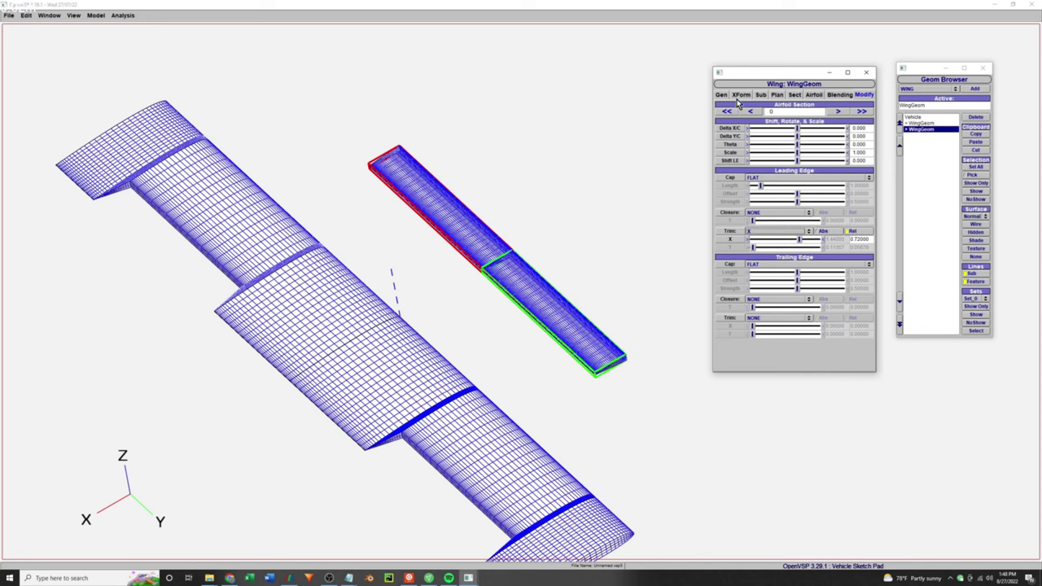
Check the spans of the main wing's sections 1 and 2 and set the flap's Y location to 2.1.
left_click(740, 95)
left_click_drag(779, 131, 782, 131)
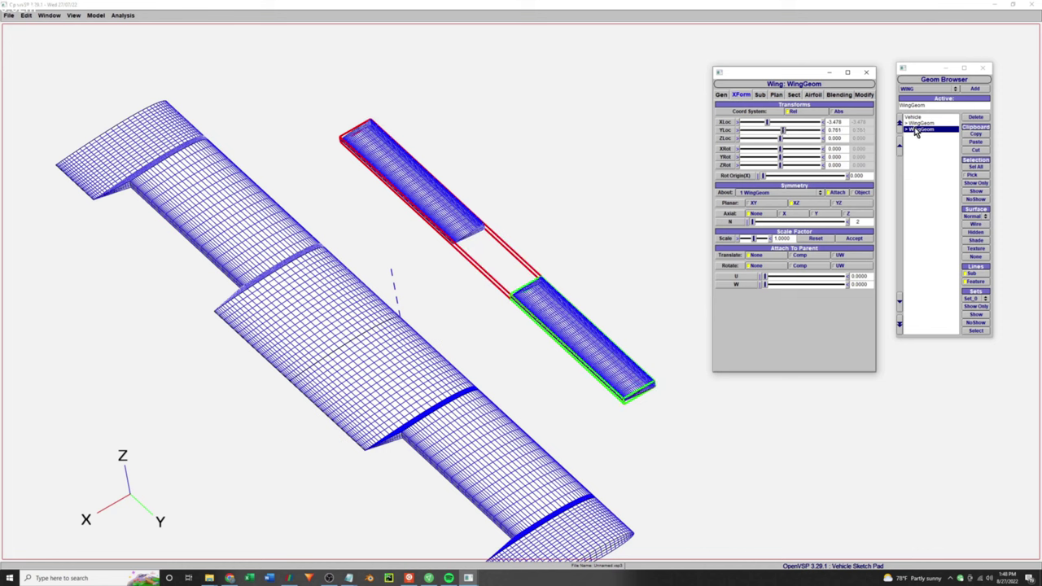
left_click(760, 94)
left_click(793, 94)
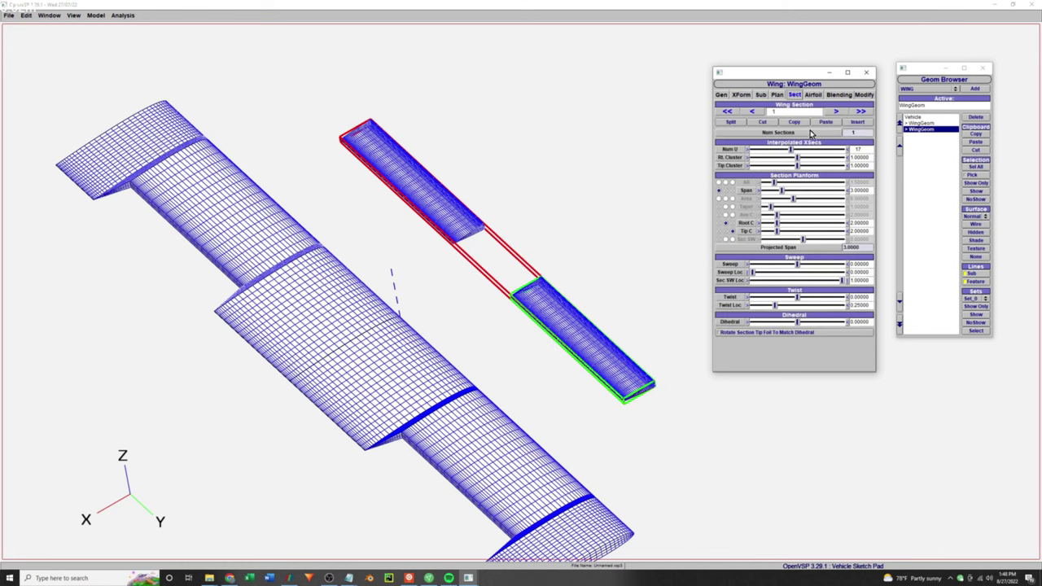
left_click(833, 112)
left_click(923, 124)
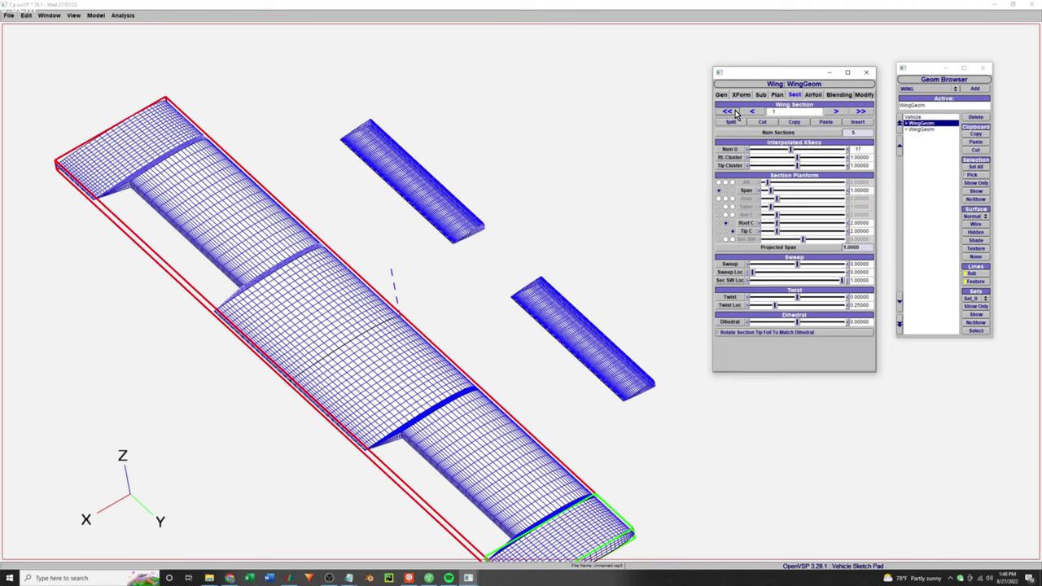
left_click(834, 113)
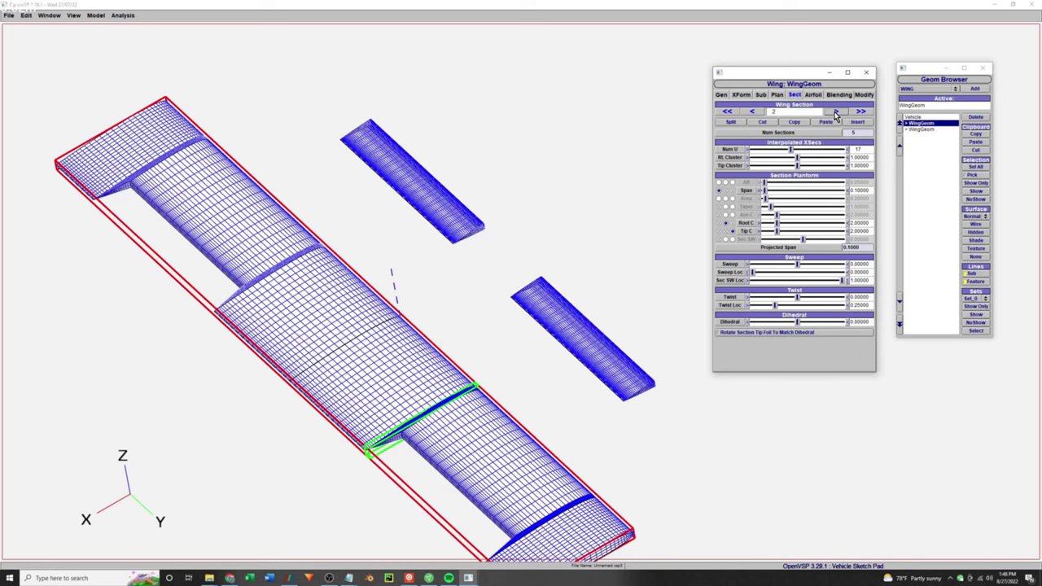
left_click(923, 129)
left_click(741, 95)
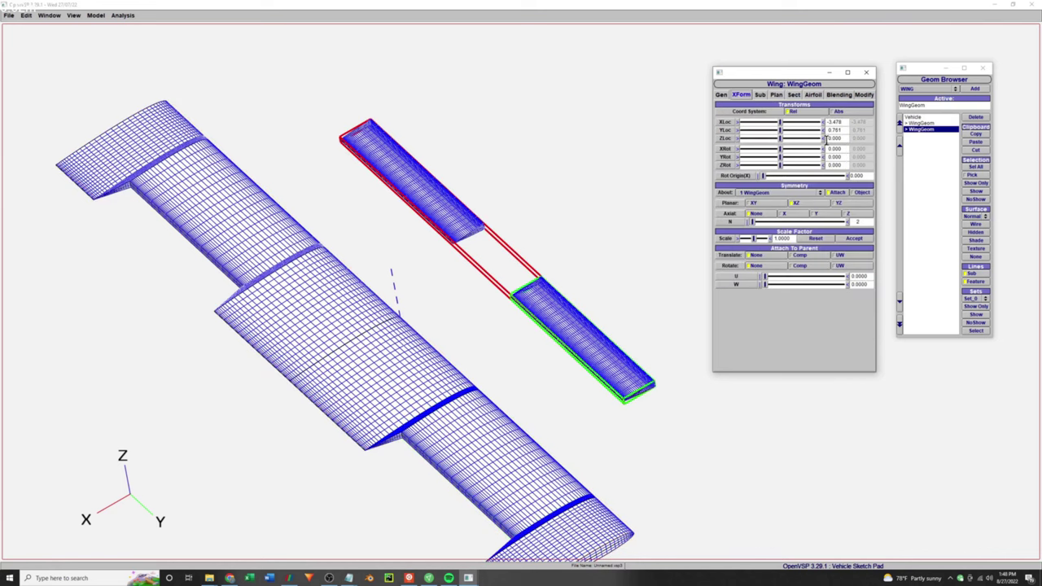
type("2.1")
key("Return")
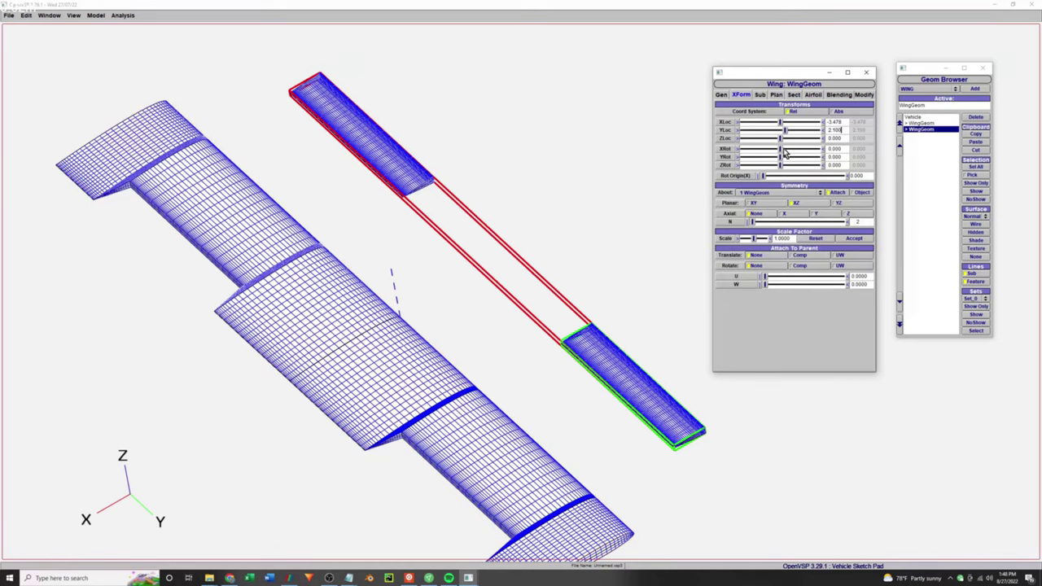
Bring the flap back behind the main wing in the top view with an X location of 0.05.
left_click(72, 15)
left_click(79, 26)
right_click_drag(362, 210, 302, 291)
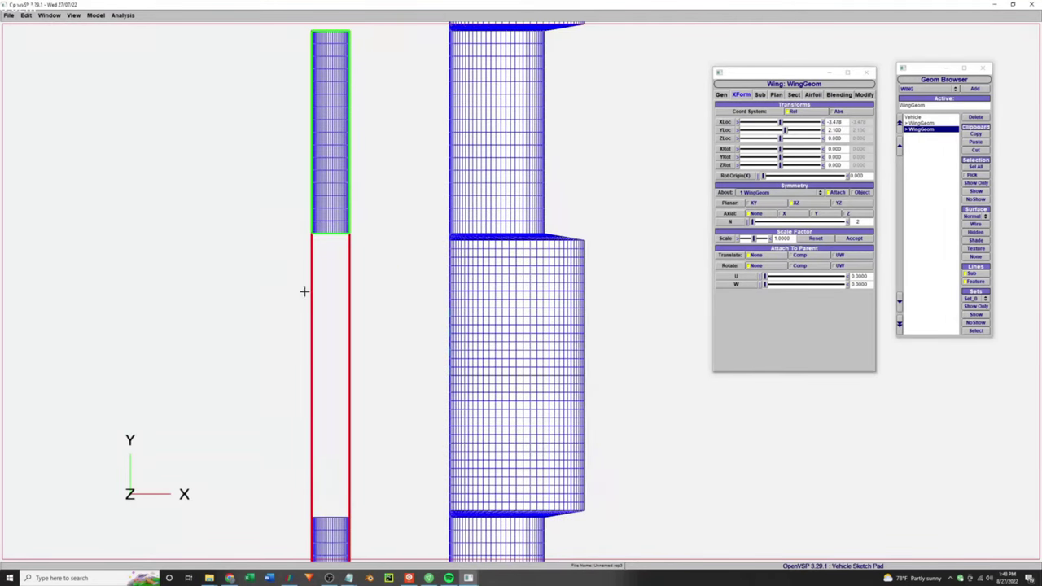
scroll(333, 274, "down", 3)
double_click(833, 122)
type("0")
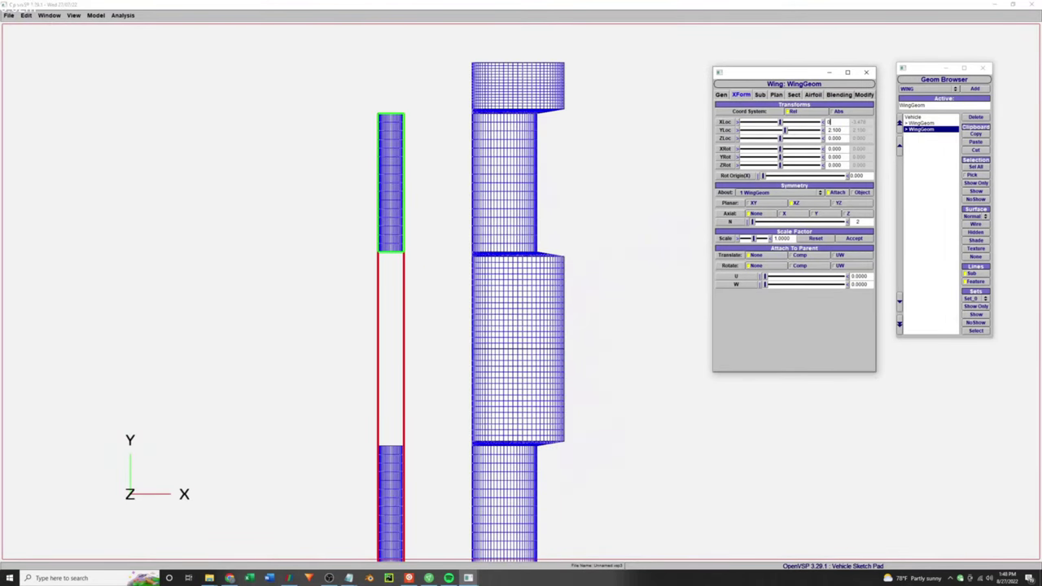
key("Return")
left_click_drag(845, 122, 794, 121)
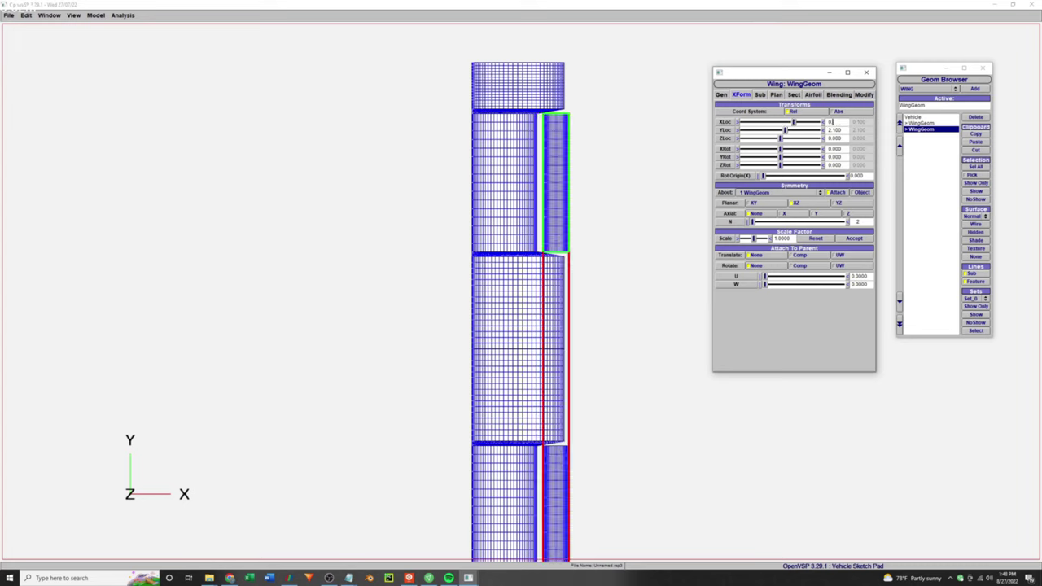
type("0.05")
key("Return")
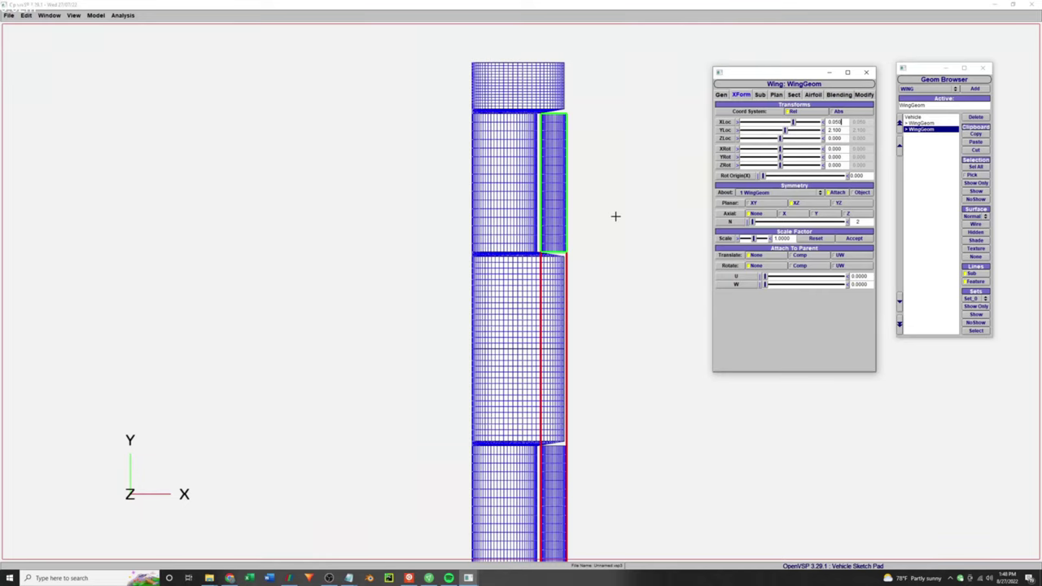
Reduce the span of the main wing's transition section 2 to 0.01.
scroll(615, 215, "up", 5)
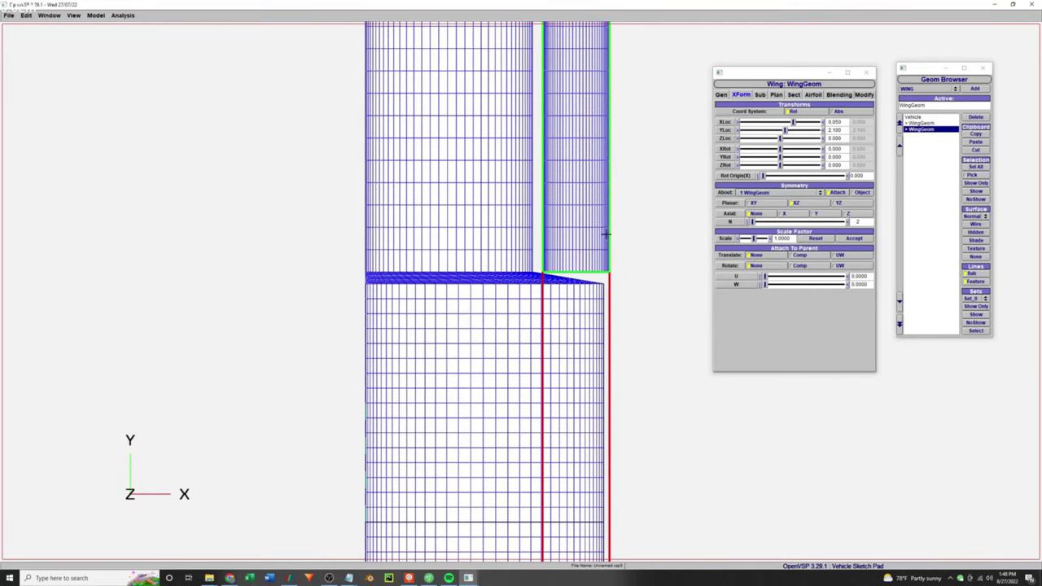
left_click(927, 123)
left_click(776, 94)
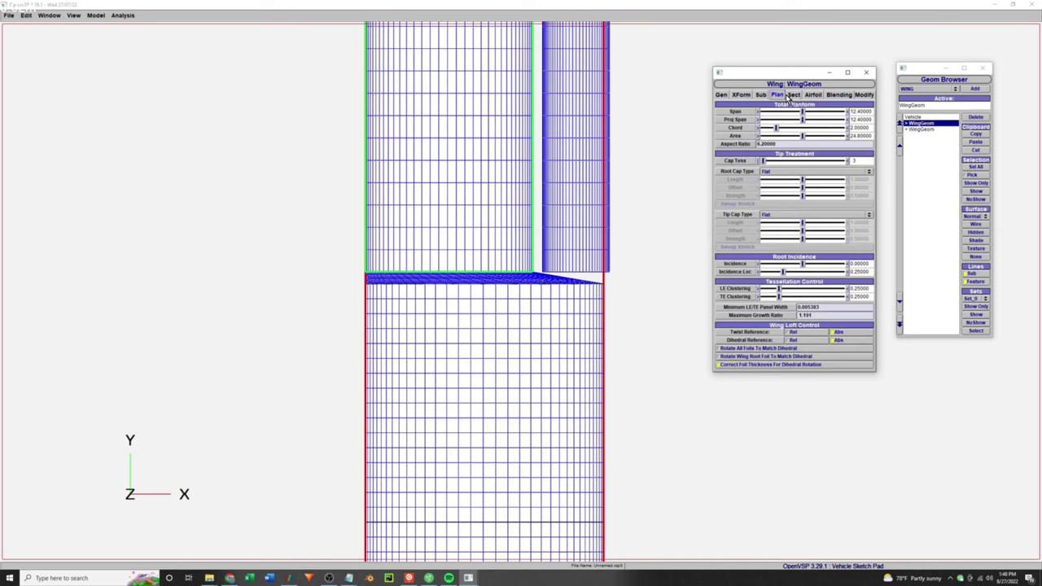
left_click(793, 94)
left_click(836, 111)
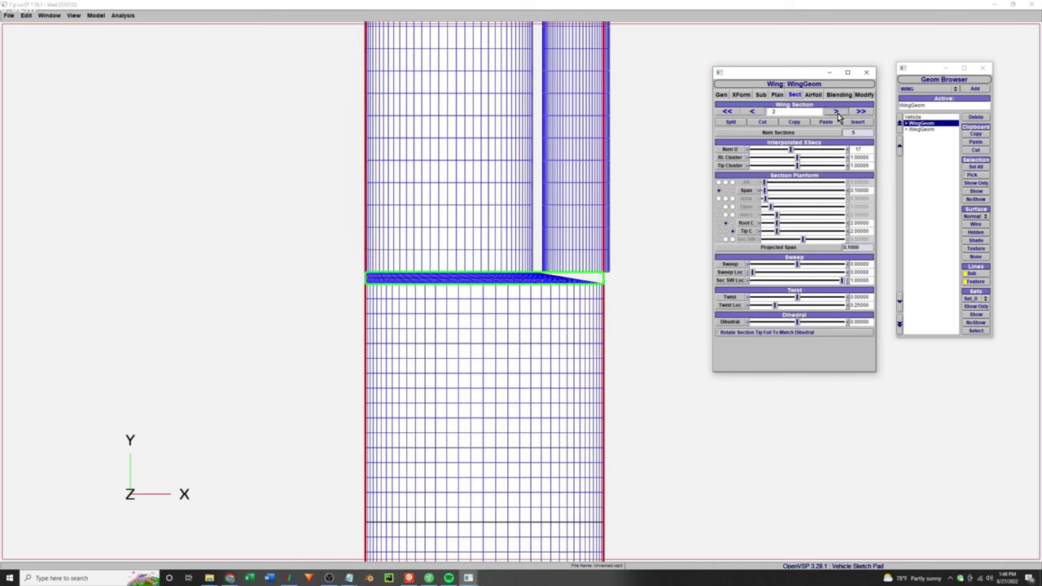
left_click(858, 190)
type("0.01")
key("Return")
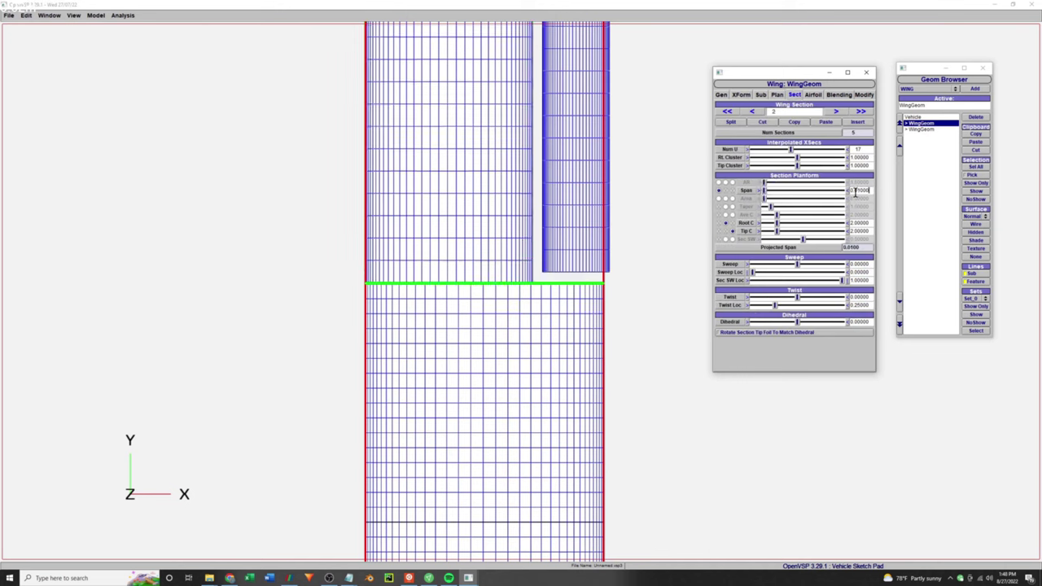
Set the span of the main wing's section 4 to 0.01.
left_click(836, 111)
left_click(836, 111)
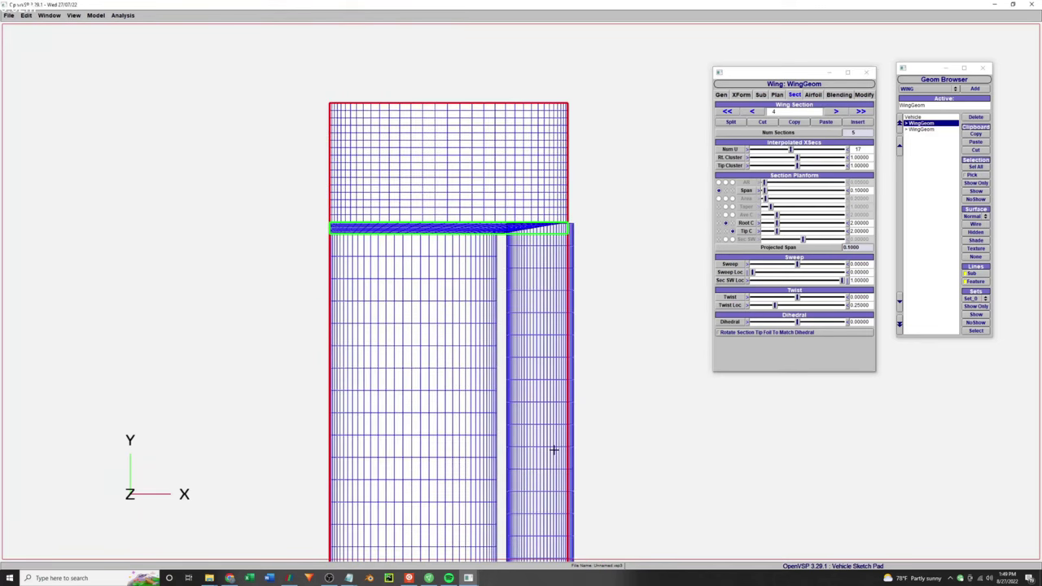
double_click(858, 190)
type("0.01")
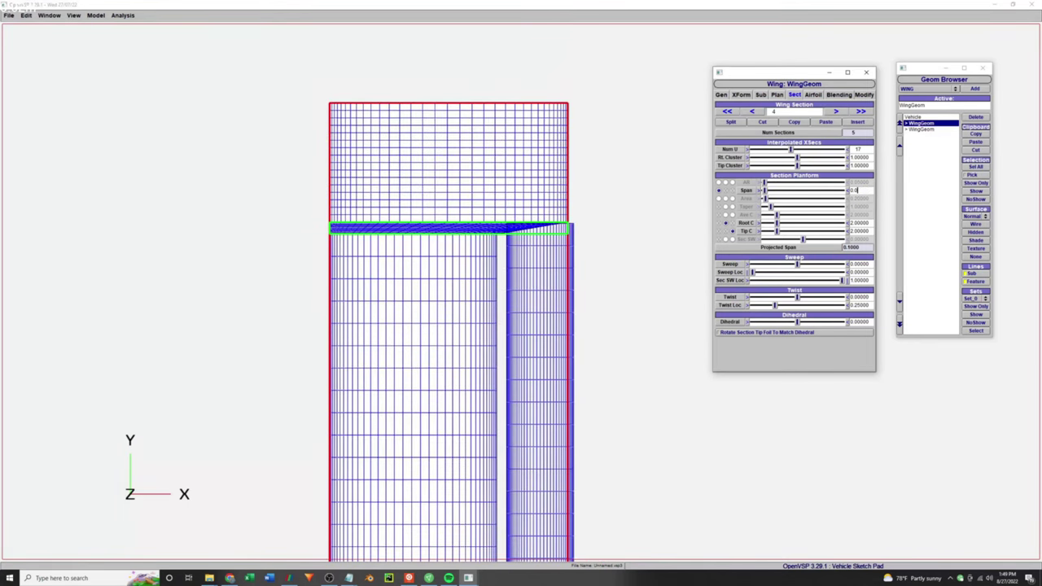
key("Return")
Move the flap to a Y location of 2.
left_click(921, 129)
right_click_drag(592, 351, 607, 175)
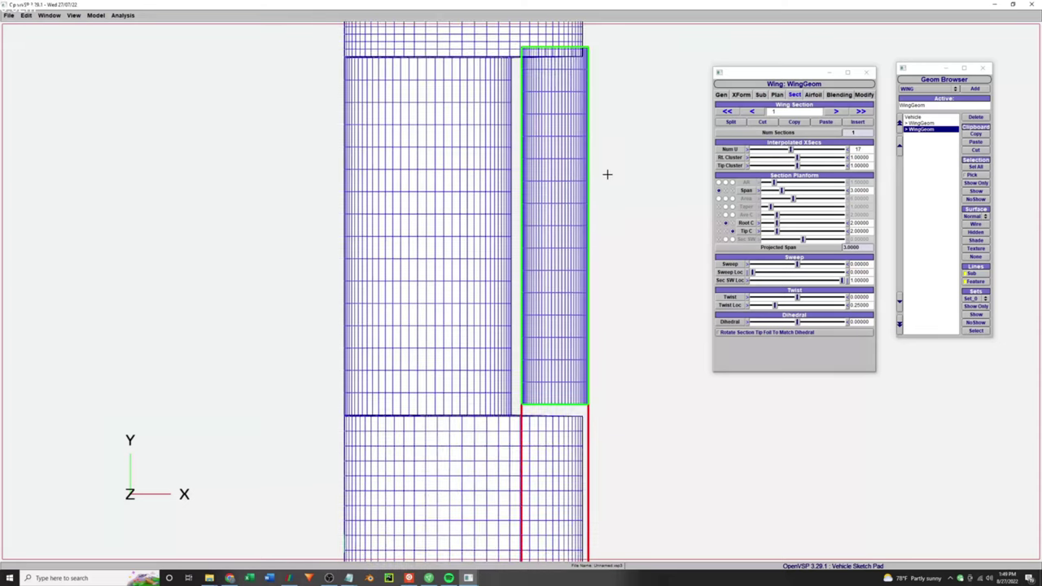
left_click(747, 97)
left_click_drag(840, 131, 785, 134)
type("2")
key("Return")
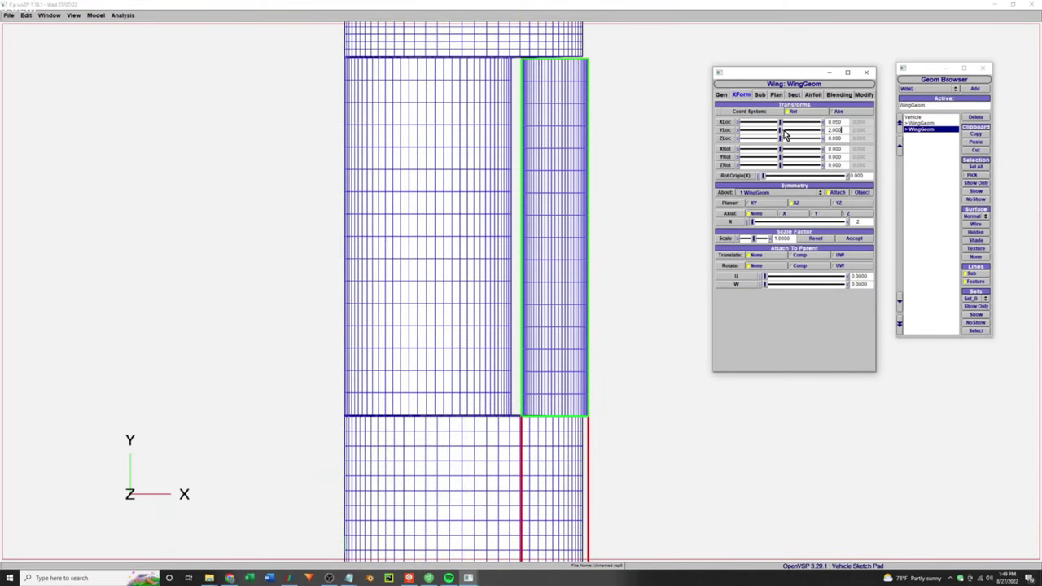
Shorten the flap section to a span of 2.9.
left_click(773, 95)
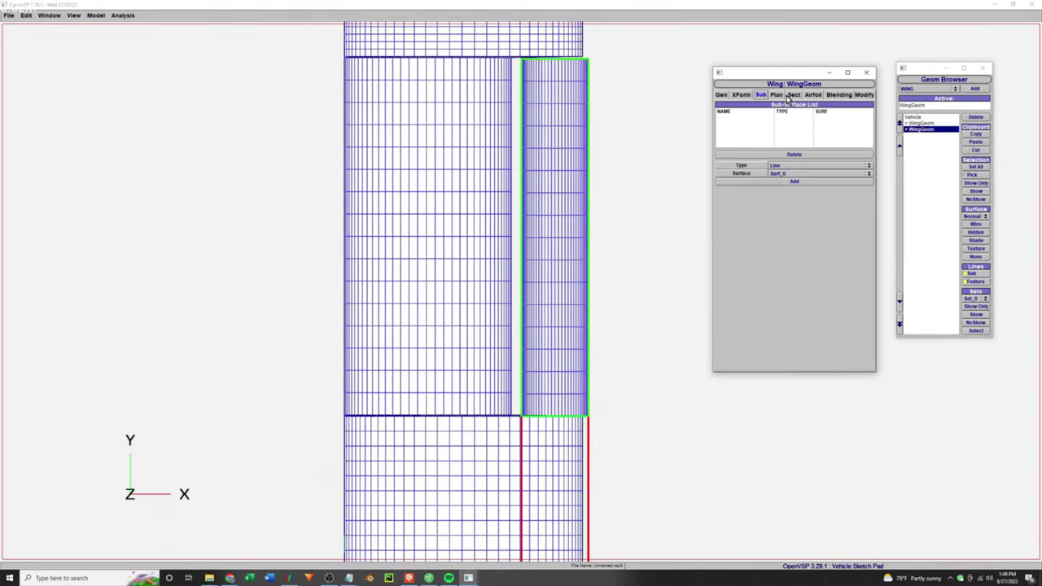
left_click(793, 94)
double_click(859, 190)
type("2.9")
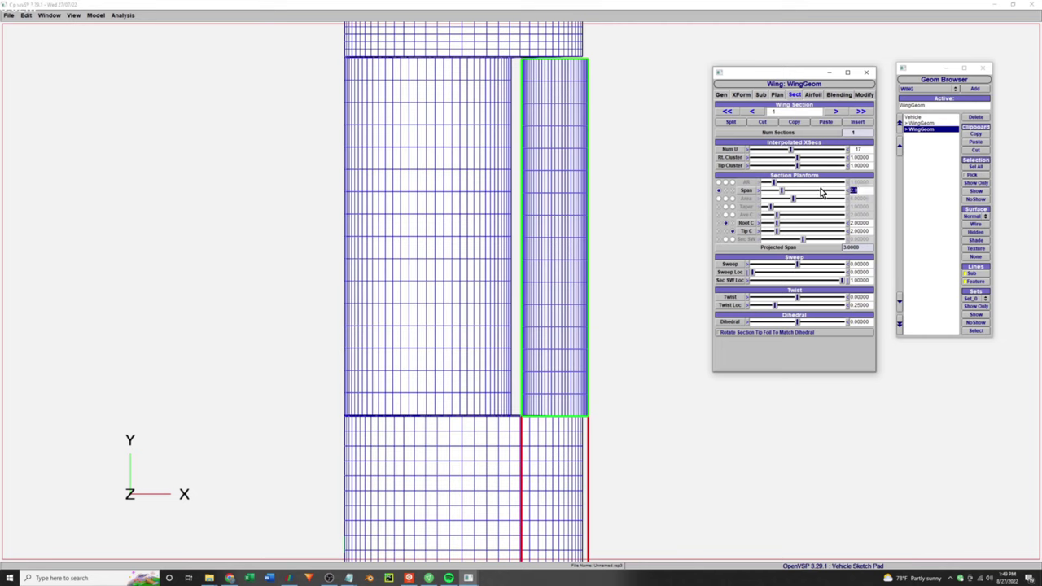
key("Return")
Center the flap in the wing cutout by setting its Y location to 2.05.
left_click(744, 97)
double_click(838, 131)
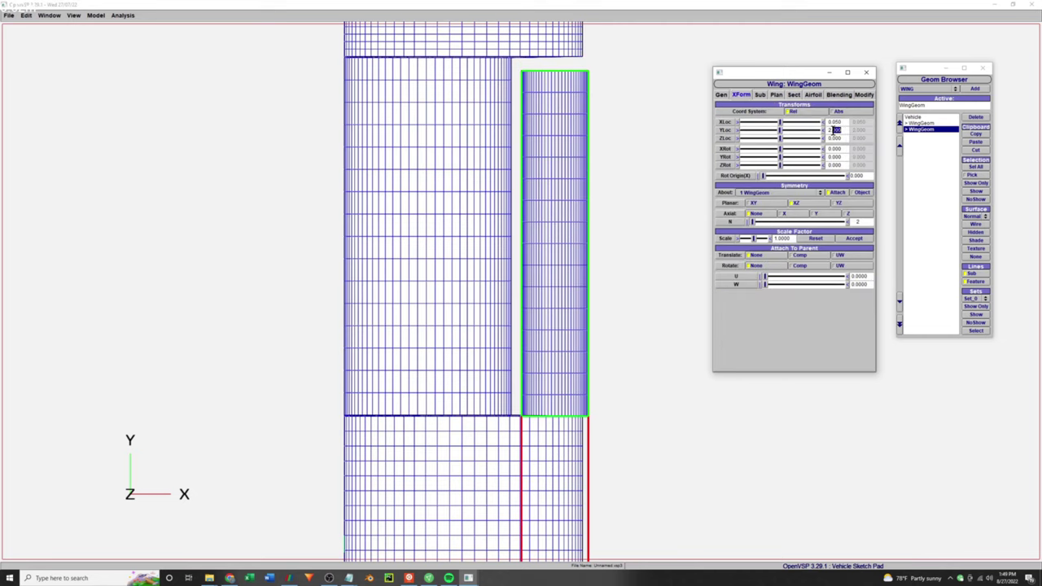
type("2.05")
key("Return")
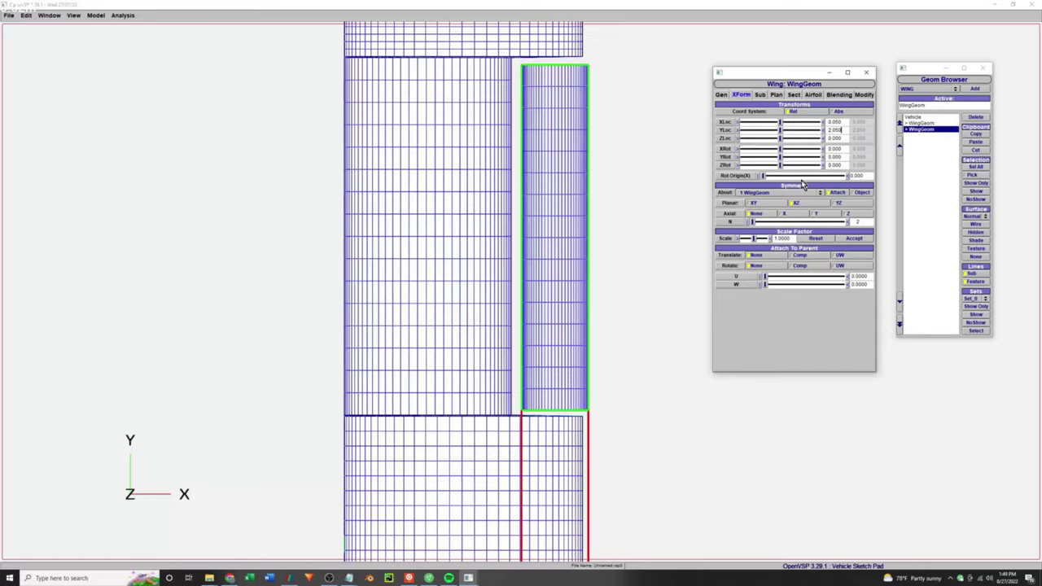
Display the flap surface in hidden-line mode instead of plain wireframe.
right_click_drag(638, 305, 626, 276)
left_click_drag(591, 395, 708, 269)
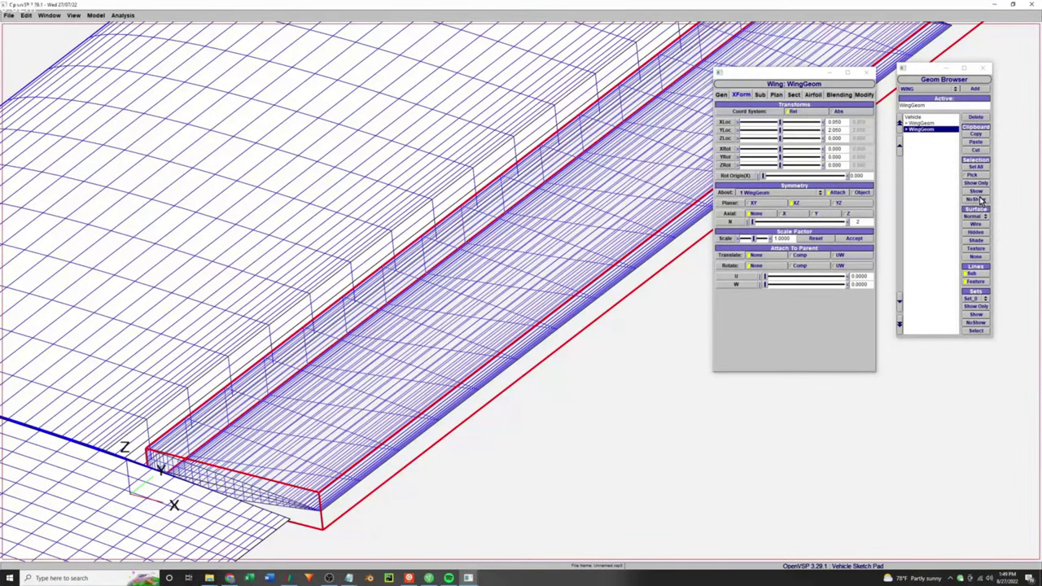
left_click(976, 240)
left_click(976, 233)
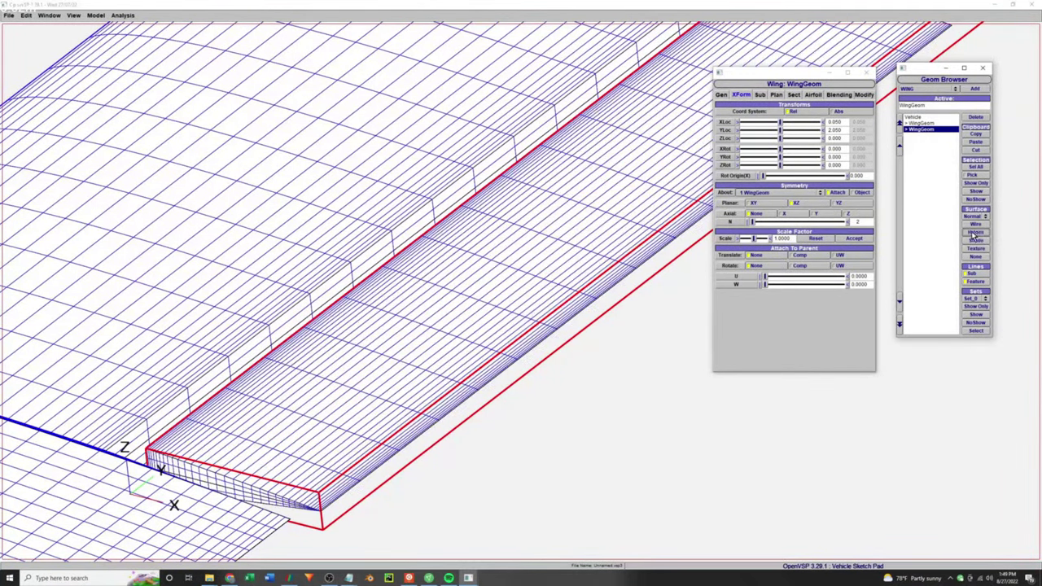
Give the main wing's airfoil section 2 a ROUND trailing-edge cap with a length of -0.8.
left_click(922, 122)
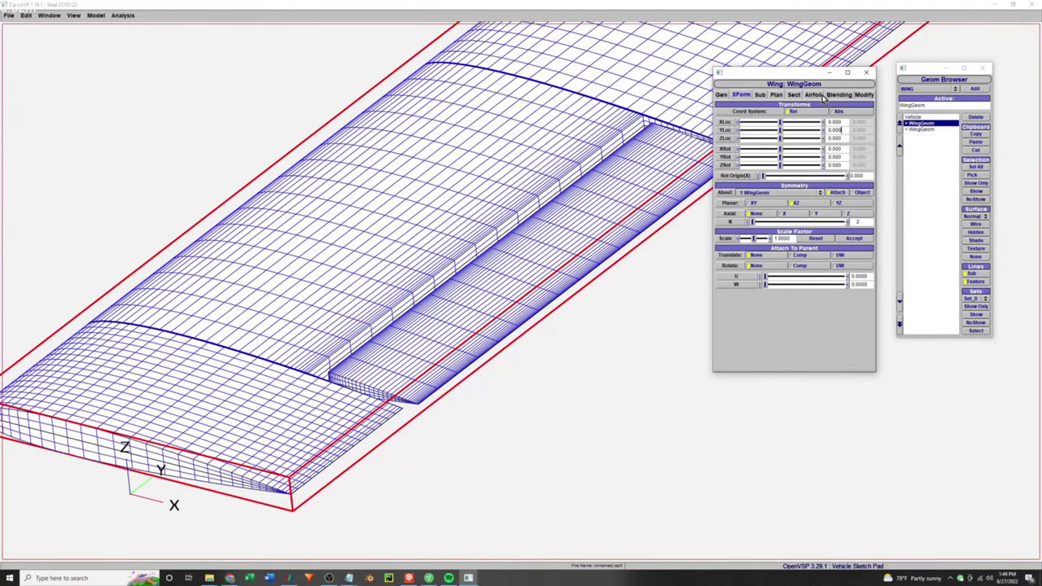
left_click(864, 95)
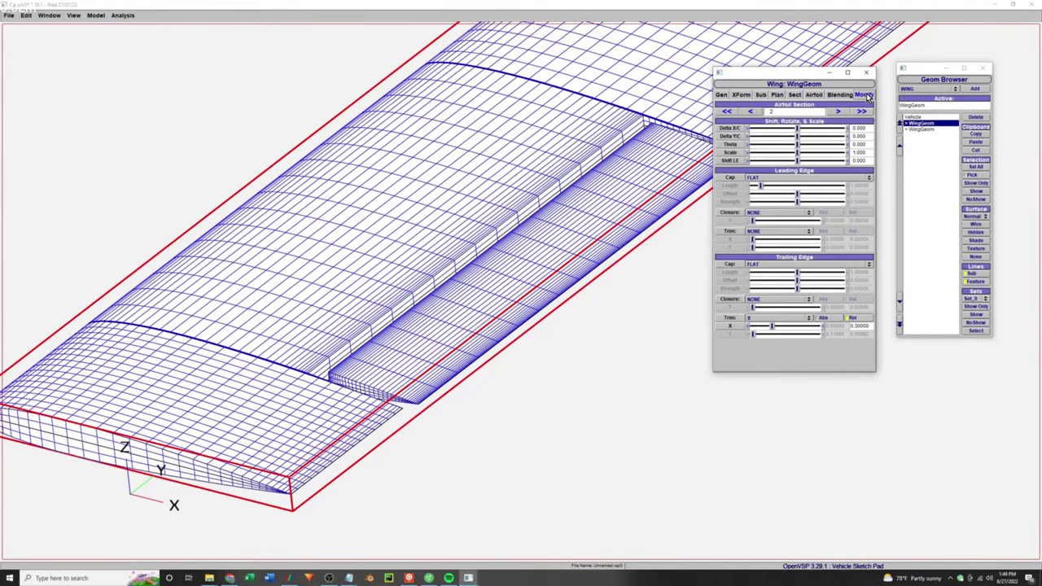
left_click(785, 265)
left_click(785, 277)
key("BackSpace")
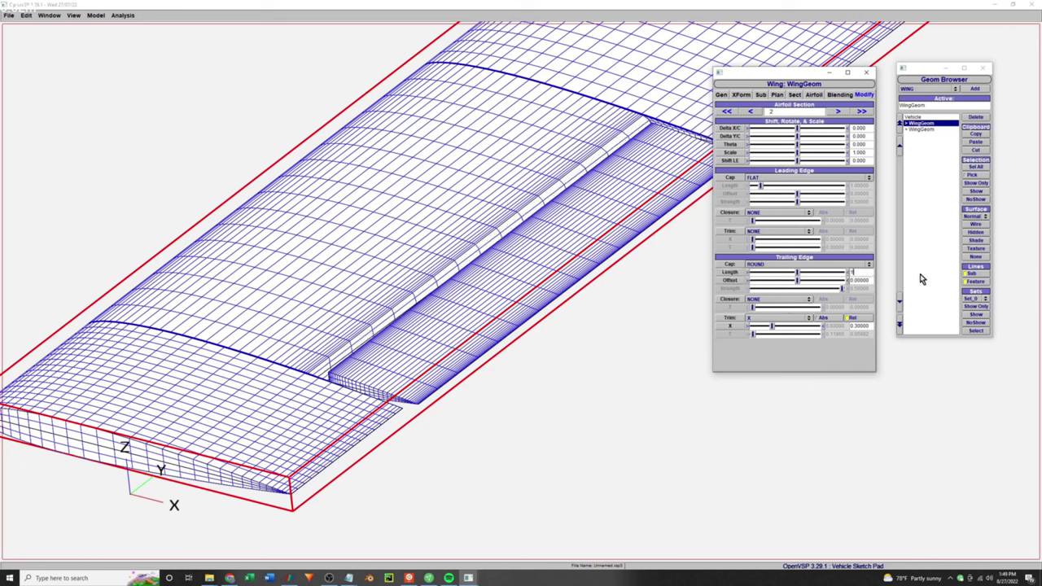
type("-0.8")
key("Return")
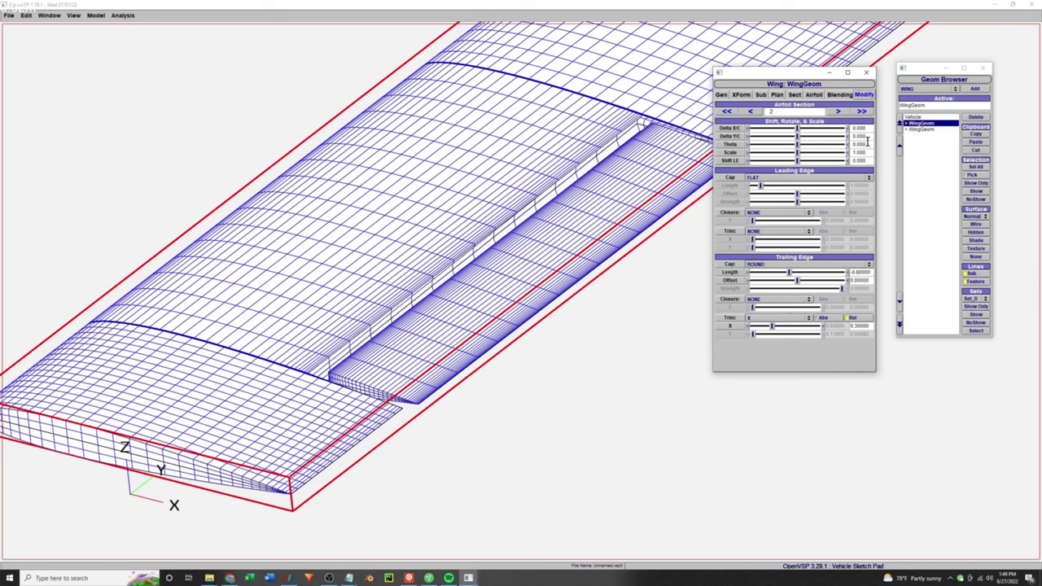
Apply a ROUND trailing-edge cap with a length of -0.8 to the main wing's airfoil section 3.
left_click(836, 111)
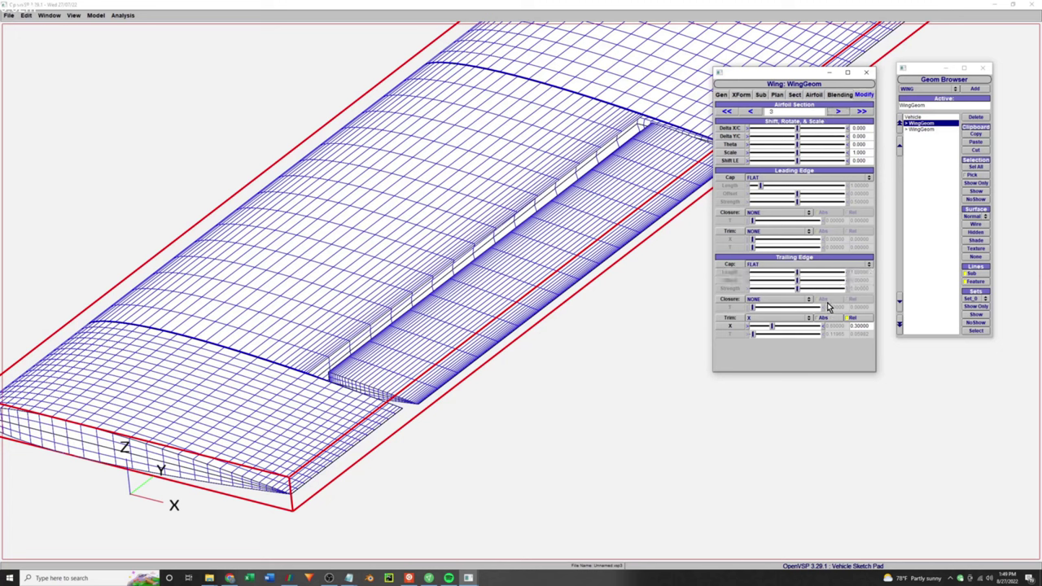
left_click(812, 265)
left_click(810, 274)
double_click(854, 272)
type("-")
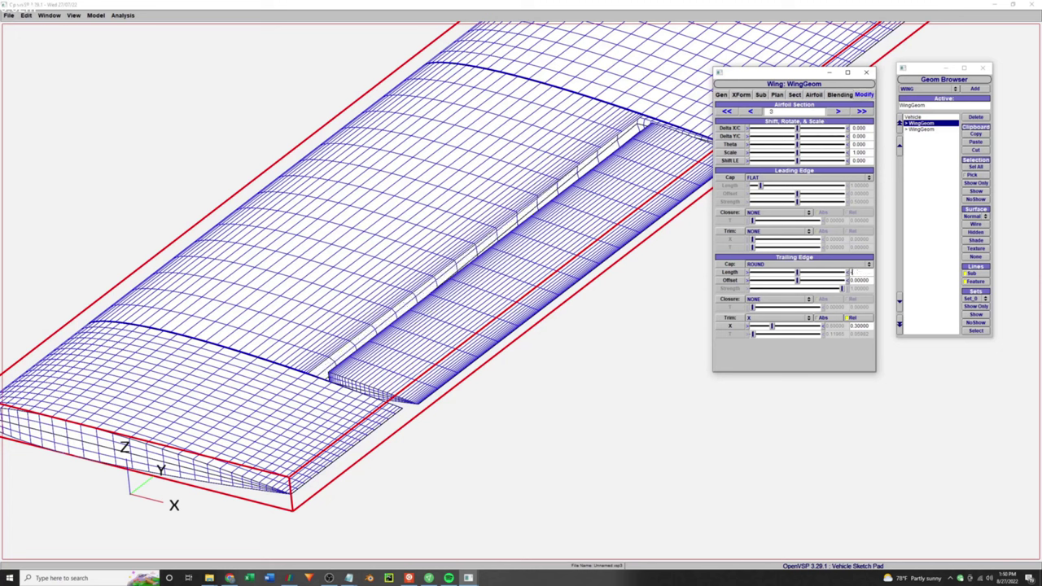
type("-0.8")
key("Return")
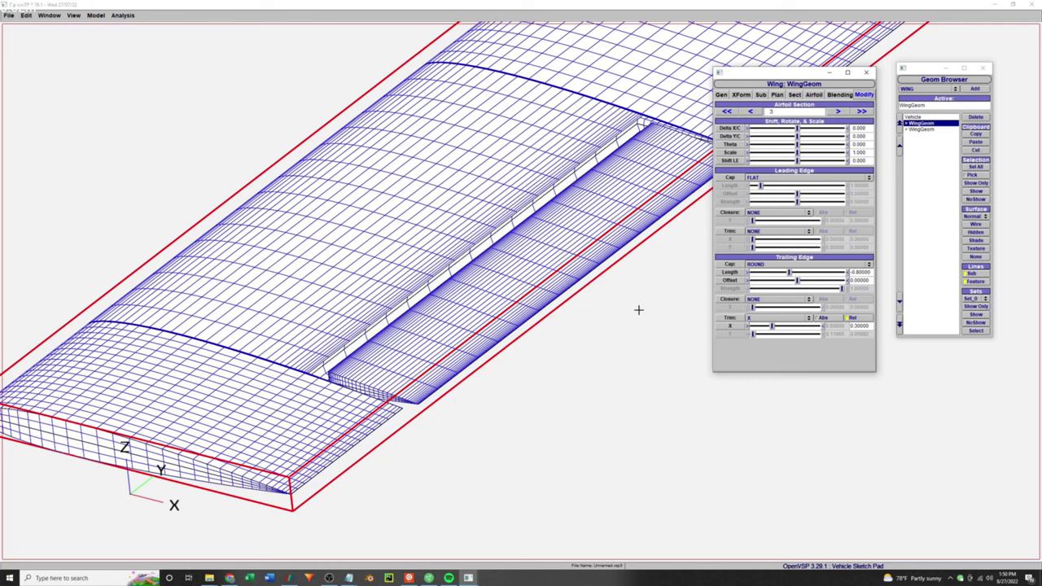
Raise the main wing's tip cap tessellation to 9.
left_click(744, 95)
left_click(777, 96)
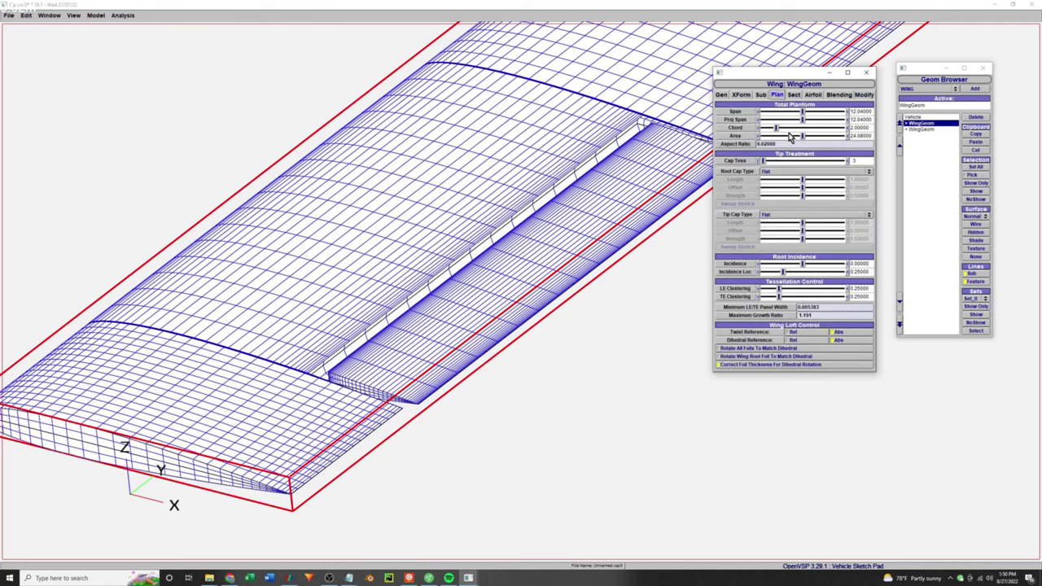
left_click(741, 95)
left_click(761, 95)
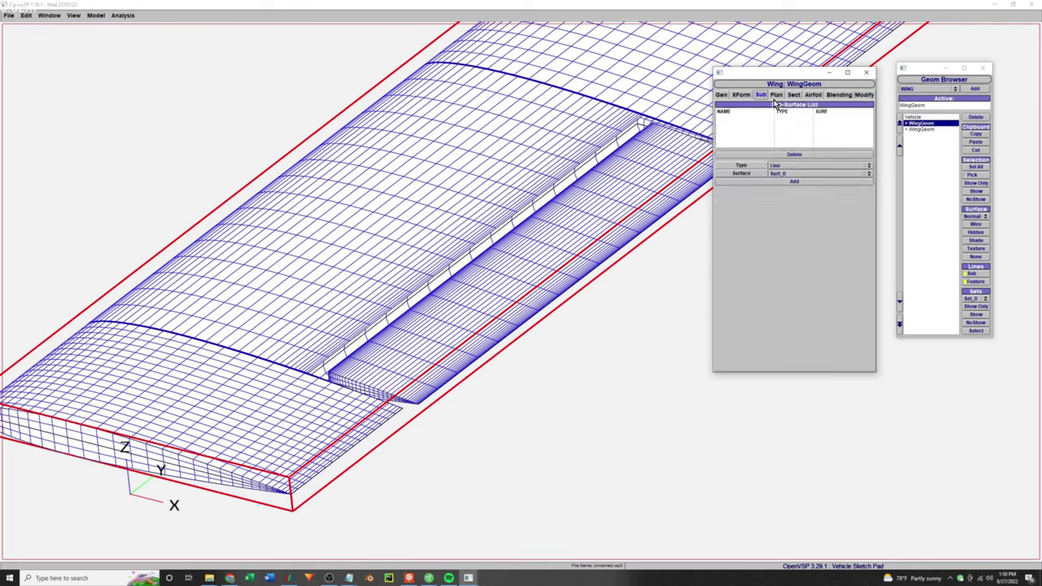
left_click(776, 95)
left_click(791, 162)
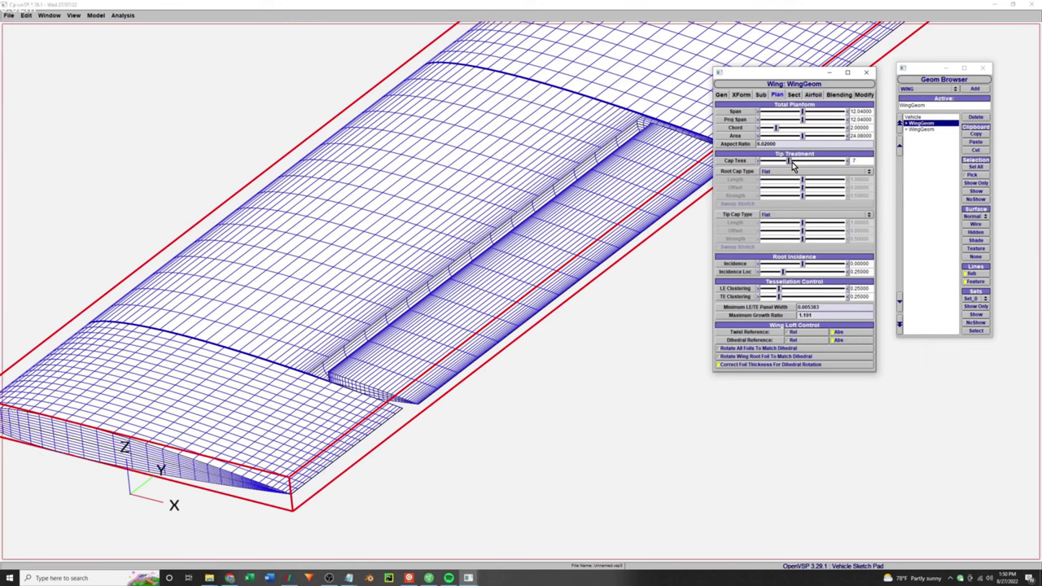
left_click_drag(796, 166, 805, 165)
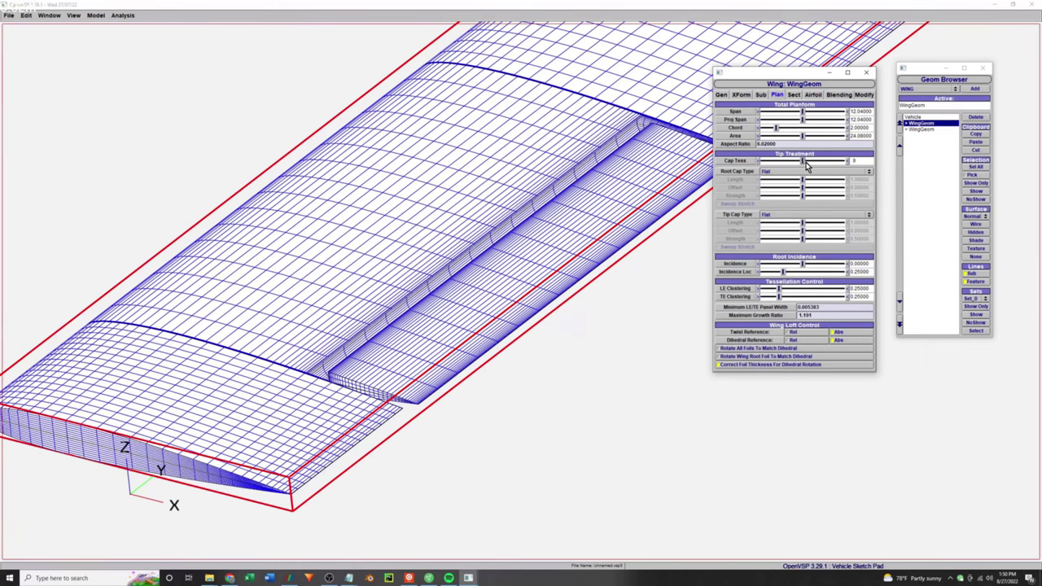
Raise the flap's cap tessellation to 9 to match the main wing.
left_click(921, 129)
left_click(788, 163)
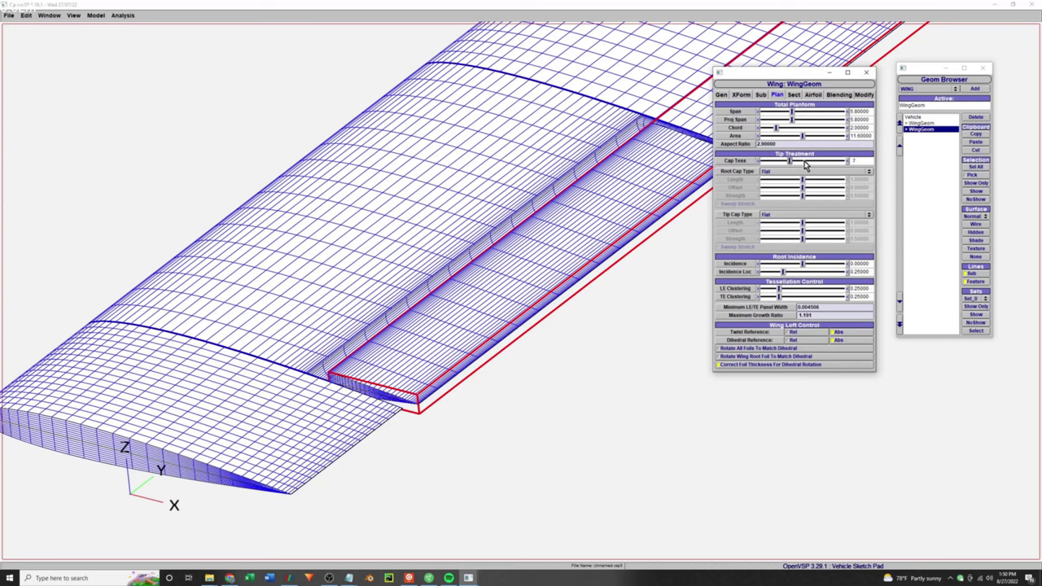
left_click(804, 162)
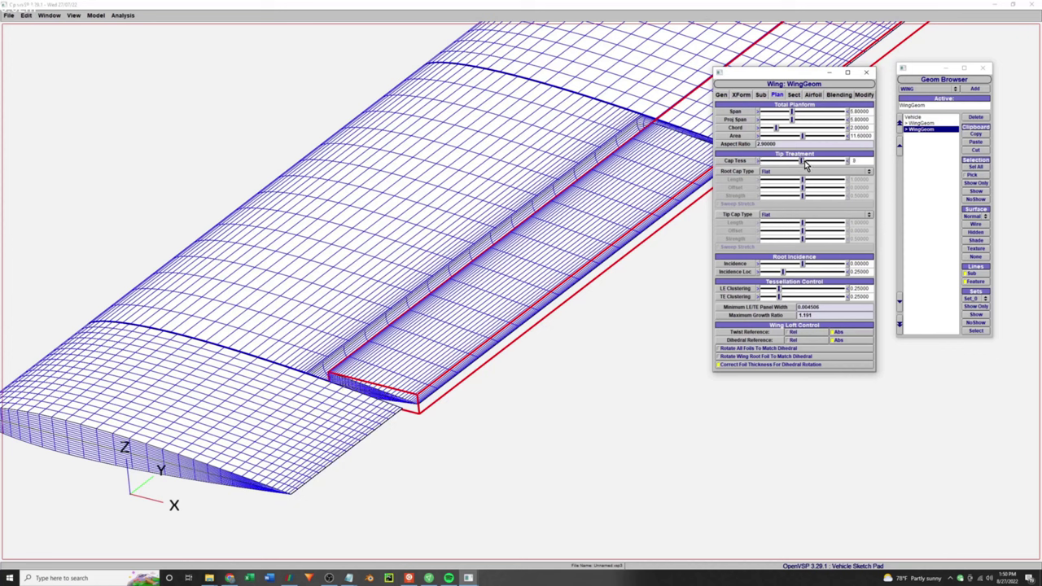
Give the flap's airfoil section 0 a ROUND leading-edge cap and shorten the cap length.
left_click(863, 94)
left_click(765, 179)
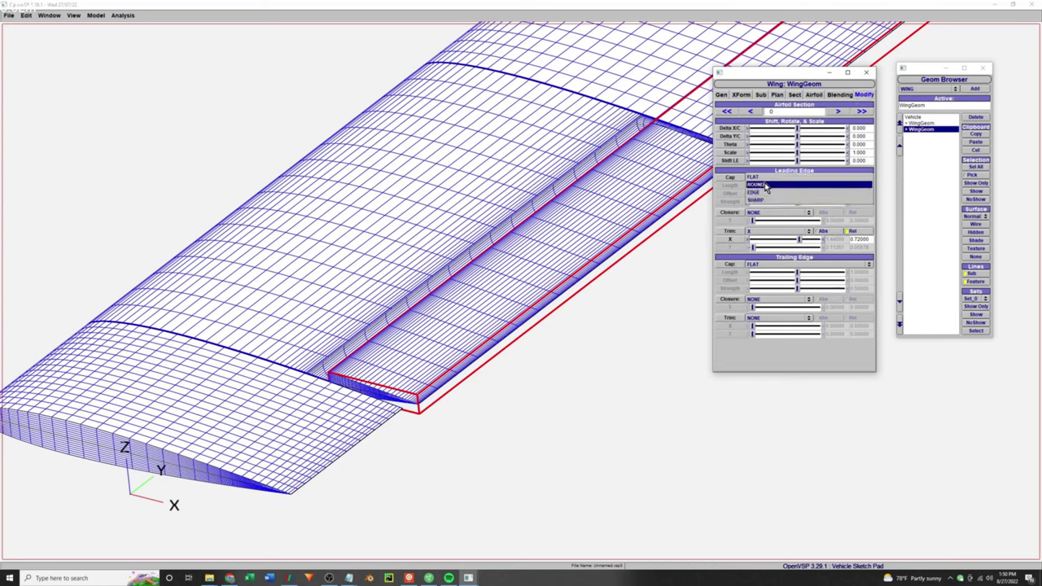
left_click(765, 186)
double_click(858, 185)
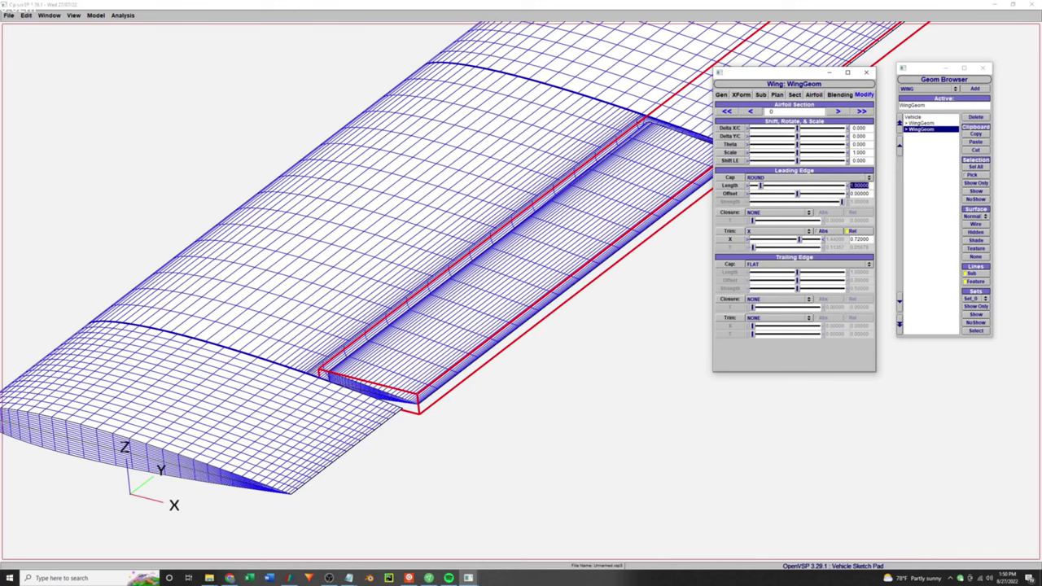
Apply a ROUND leading-edge cap with a length of 0.8 to the flap's airfoil section 1 and check the rounded nose in the cutout.
left_click(838, 112)
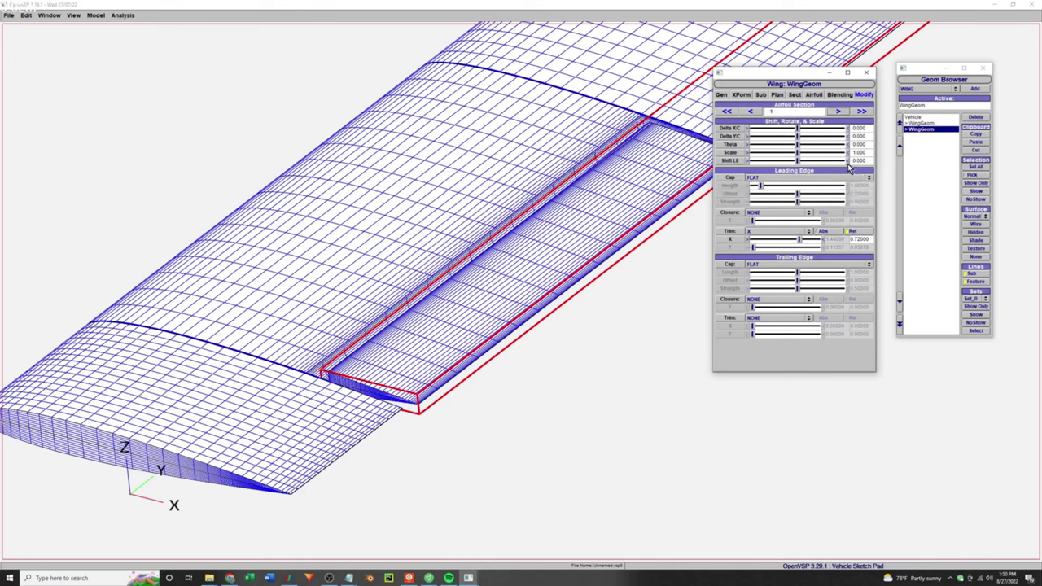
left_click(765, 178)
left_click(765, 186)
double_click(859, 186)
type("0.")
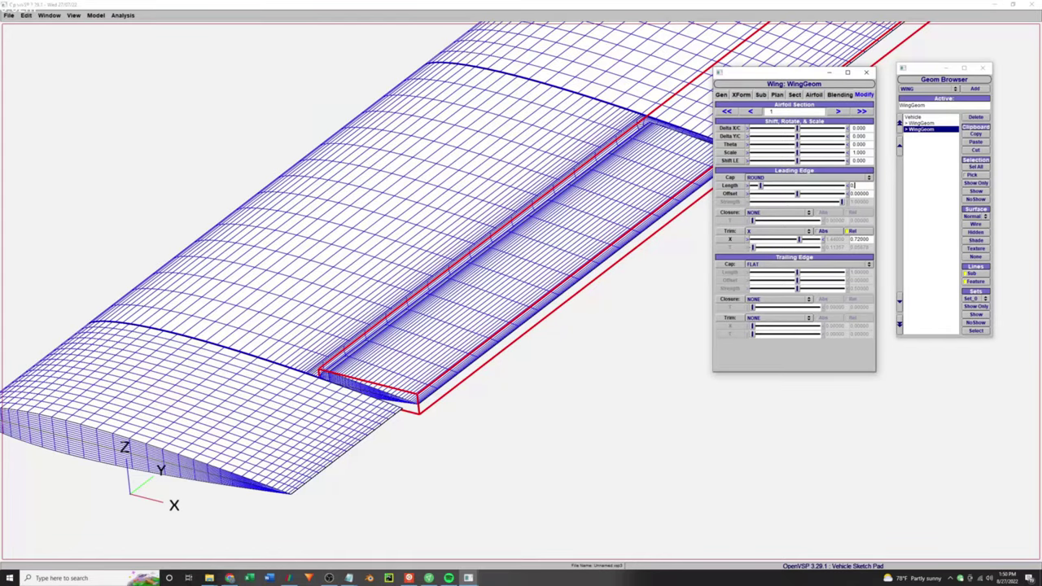
type("6")
key("Return")
scroll(610, 312, "up", 4)
right_click_drag(461, 403, 532, 312)
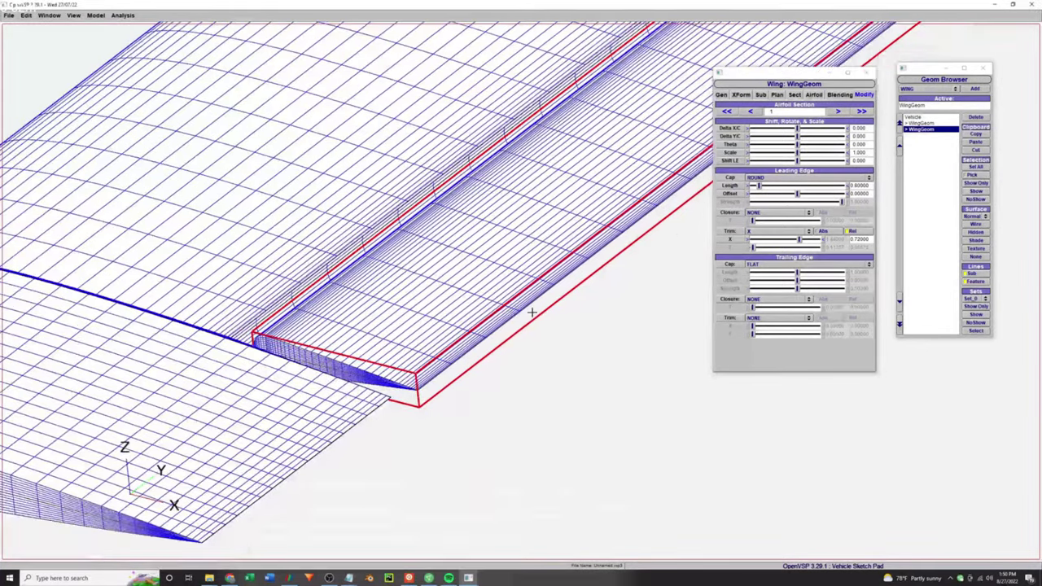
scroll(528, 314, "down", 3)
scroll(517, 321, "up", 5)
right_click_drag(374, 368, 495, 379)
left_click_drag(495, 379, 460, 383)
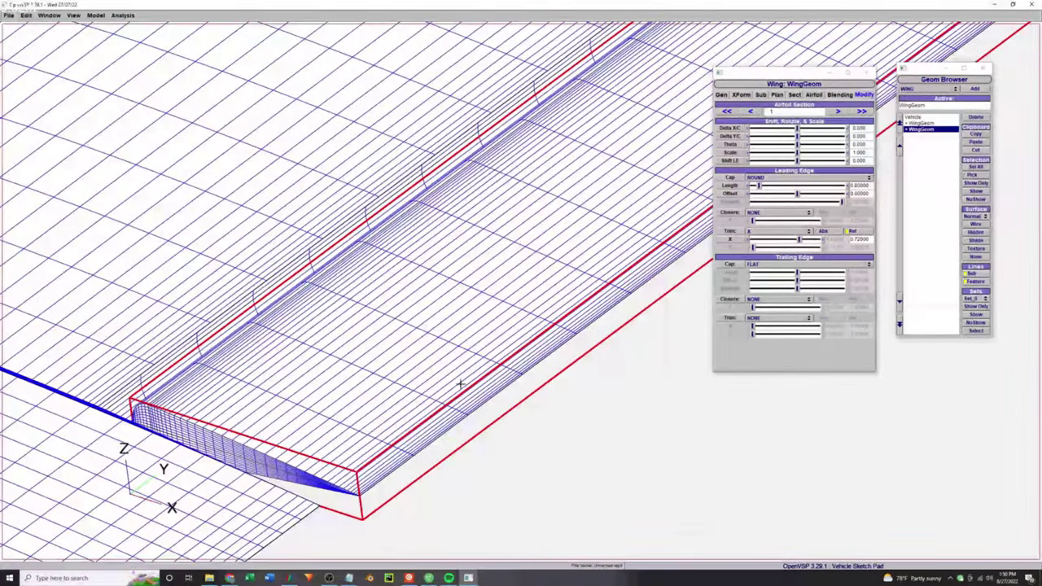
Reduce the interpolated cross-section count (Num U) of the main wing's section 2 to 2.
left_click(913, 123)
left_click(742, 96)
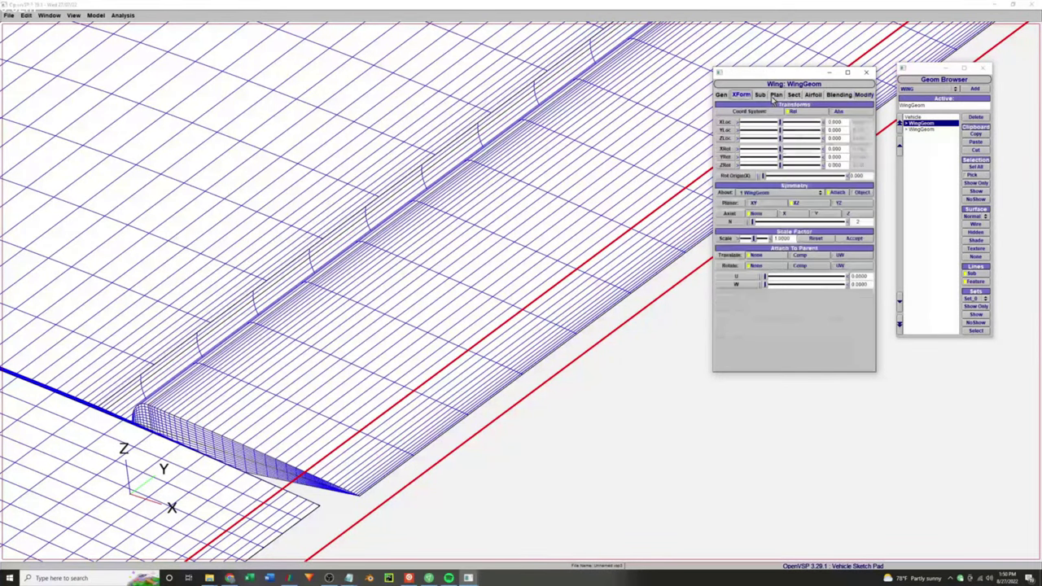
left_click(794, 95)
scroll(598, 267, "down", 3)
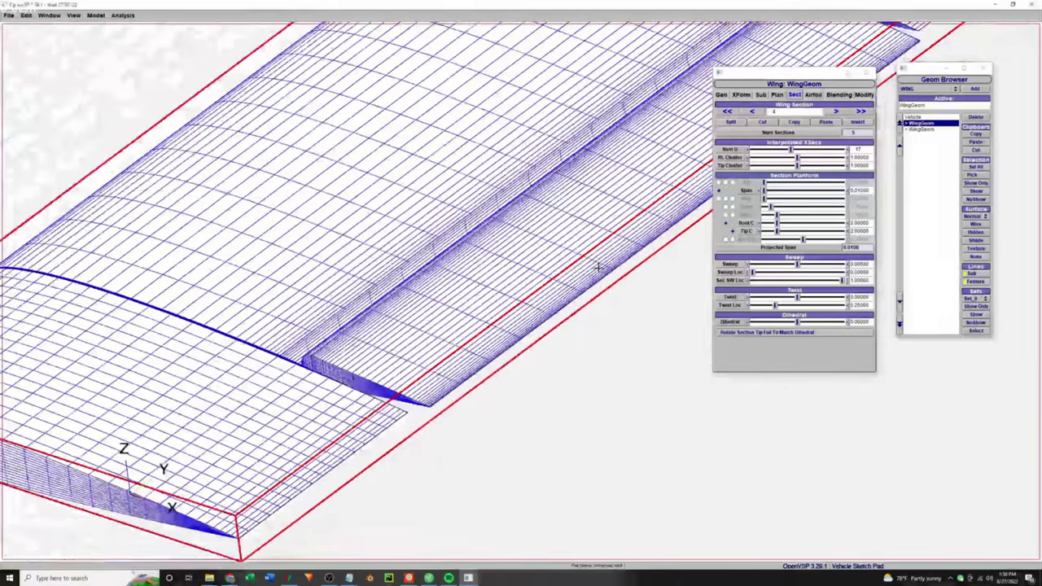
scroll(598, 268, "down", 5)
right_click_drag(598, 267, 506, 380)
left_click(752, 111)
right_click_drag(652, 198, 481, 344)
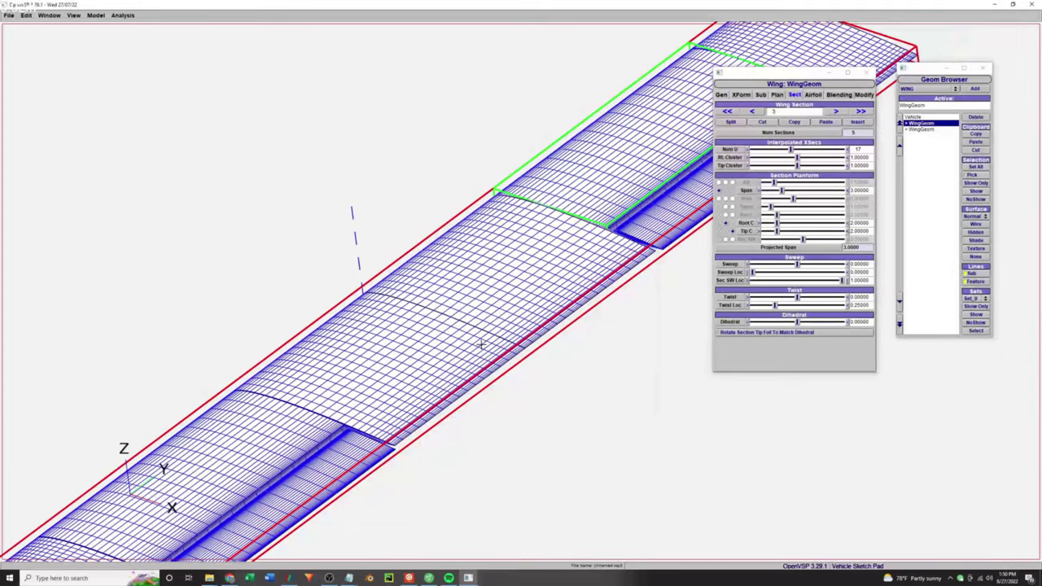
left_click(727, 111)
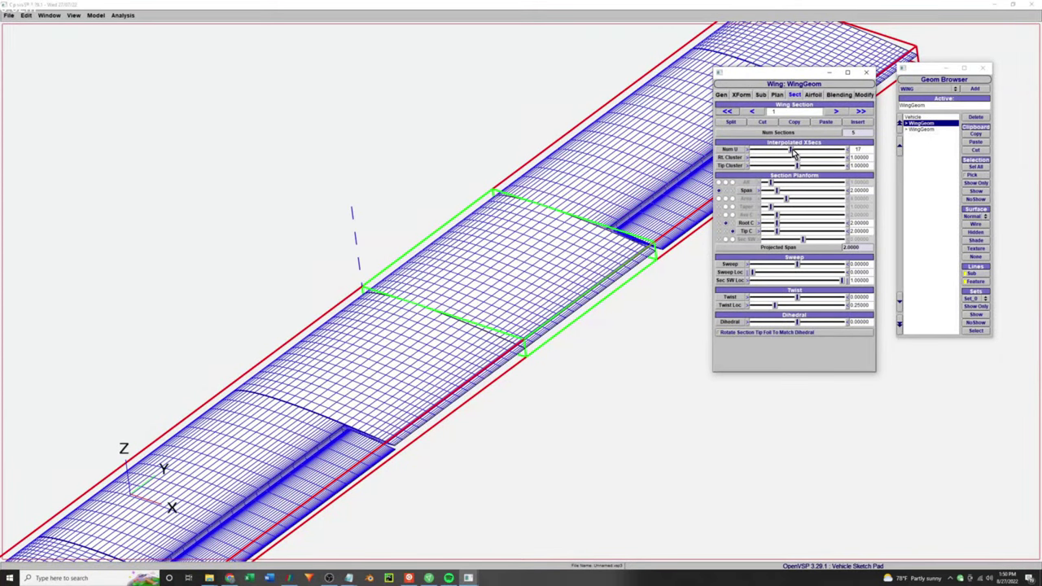
left_click_drag(793, 150, 718, 157)
left_click(835, 112)
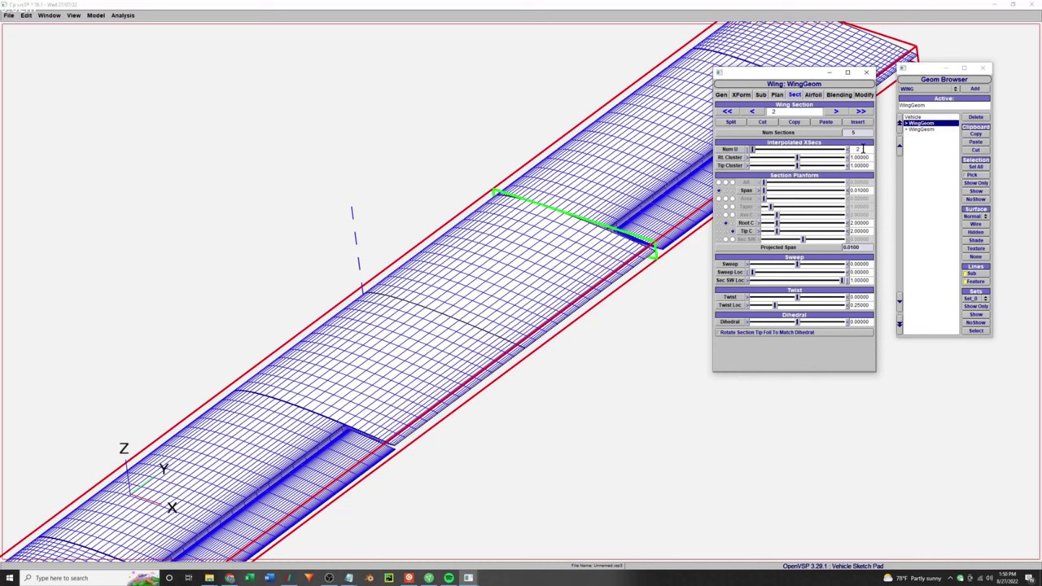
Reduce the Num U of the main wing's narrow section 4 to 2, keeping section 3 at 17.
left_click(836, 112)
left_click_drag(806, 154, 793, 154)
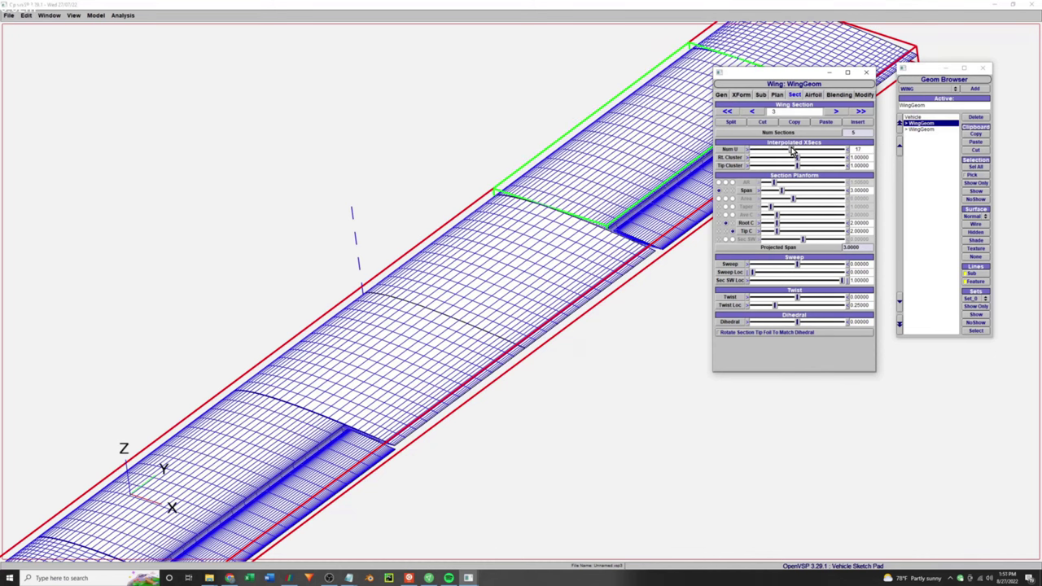
left_click(836, 112)
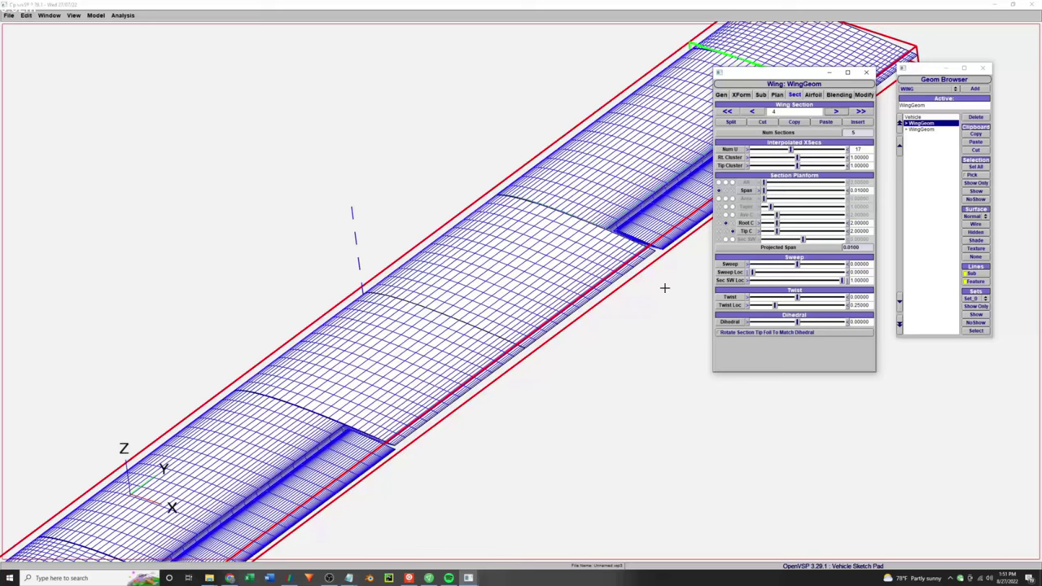
right_click_drag(654, 330, 830, 153)
left_click_drag(792, 151, 705, 148)
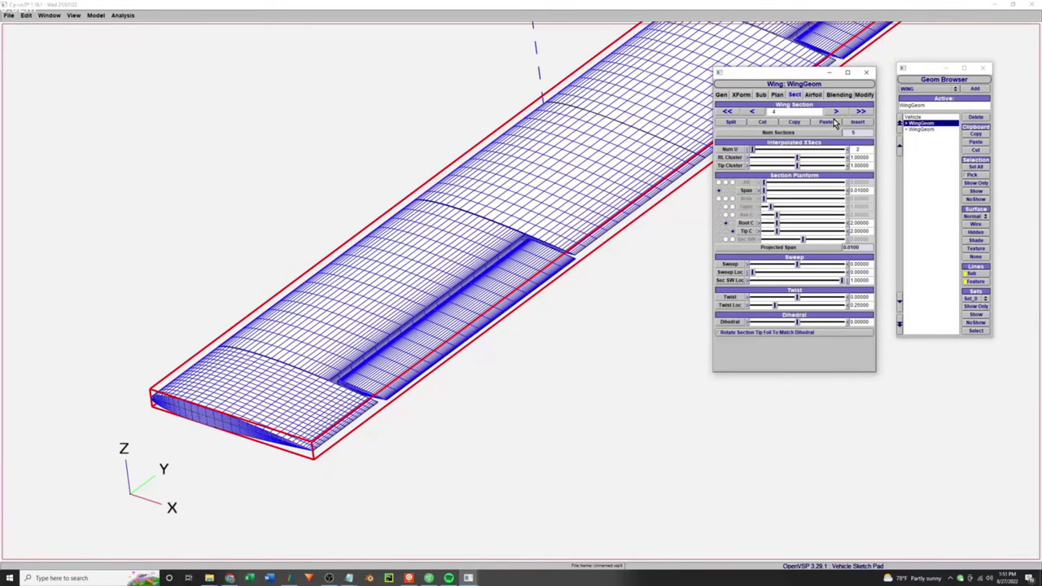
Lower the Num U of the main wing's outermost section 5 to 13.
left_click(835, 114)
left_click_drag(791, 150, 782, 149)
scroll(623, 268, "down", 3)
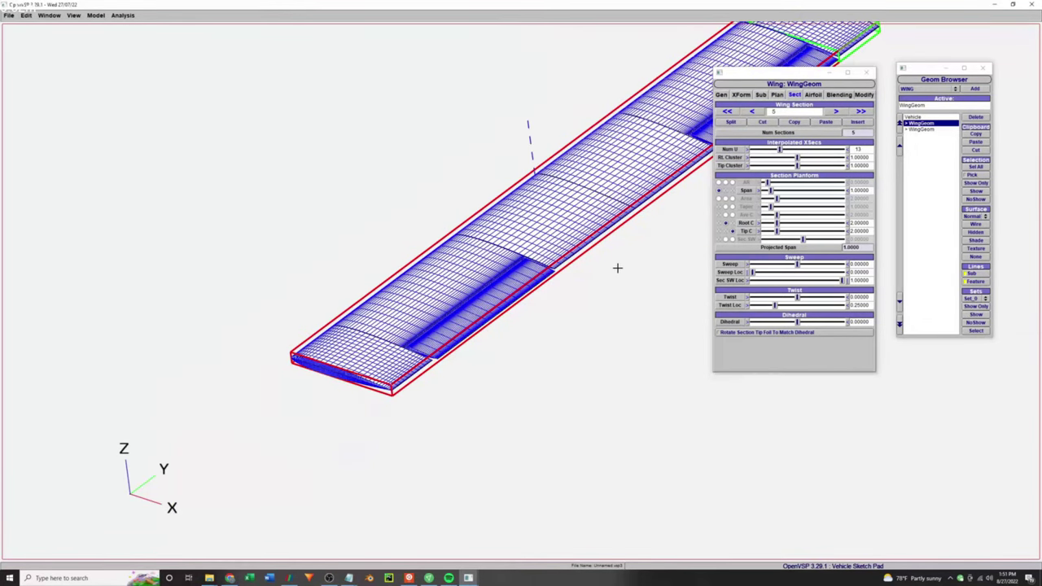
left_click(914, 131)
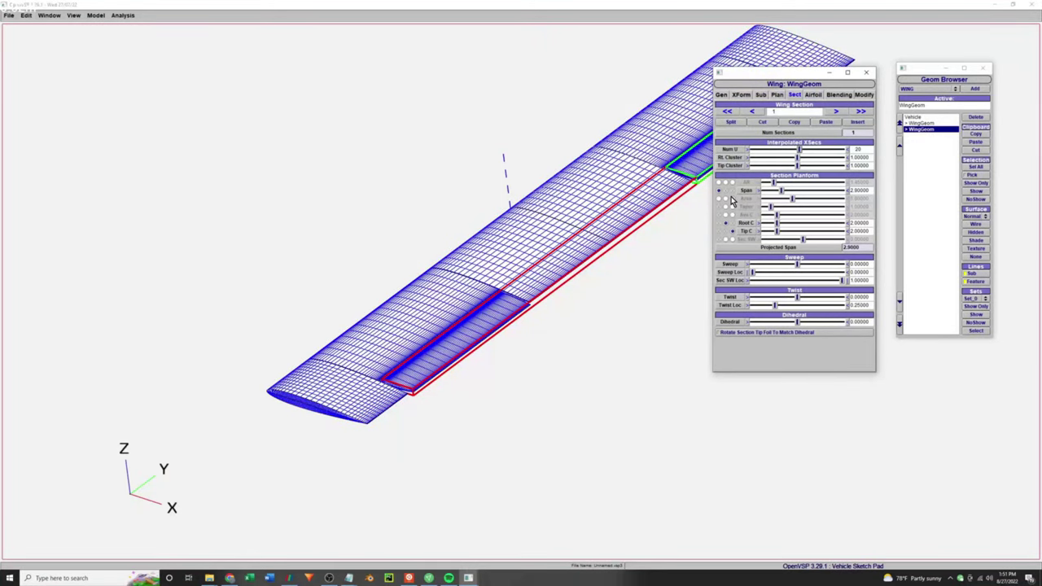
scroll(632, 388, "up", 3)
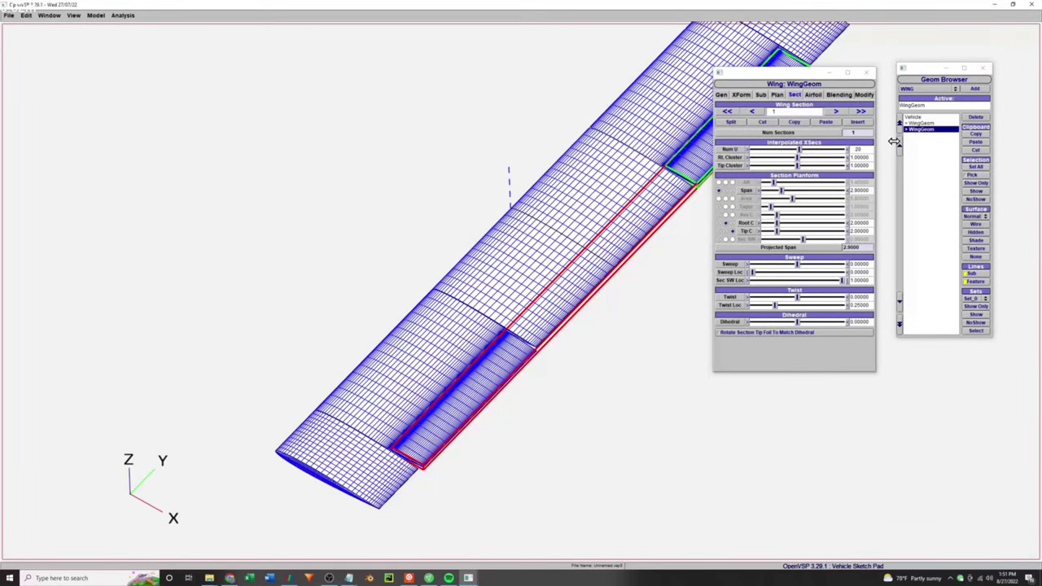
left_click_drag(536, 392, 519, 376)
left_click(936, 272)
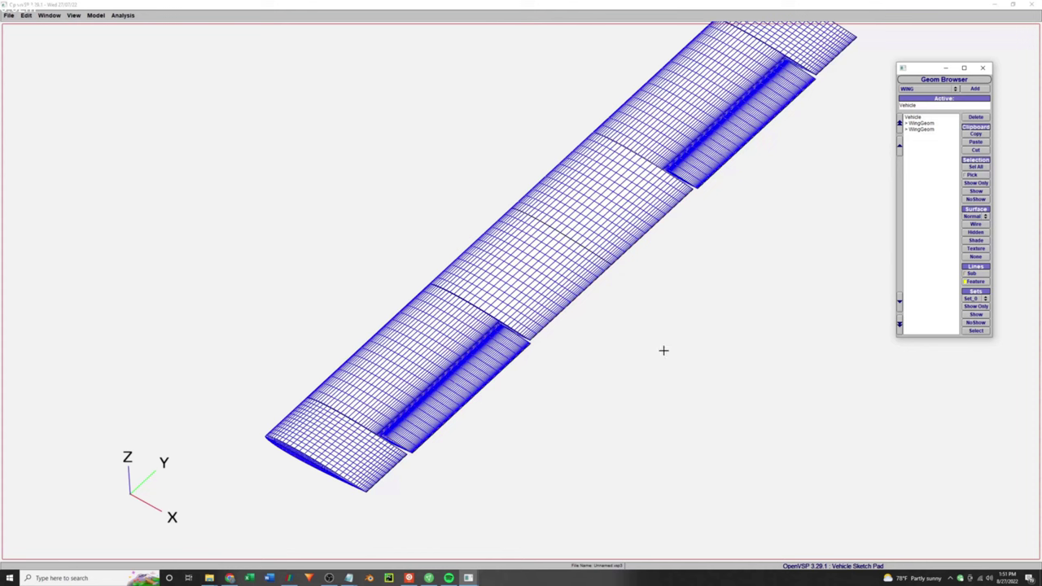
Rename the main wing geometry to Wing and assign it the Blue Default material.
left_click(939, 123)
left_click(721, 94)
left_click_drag(775, 111, 760, 111)
key("BackSpace")
left_click(814, 140)
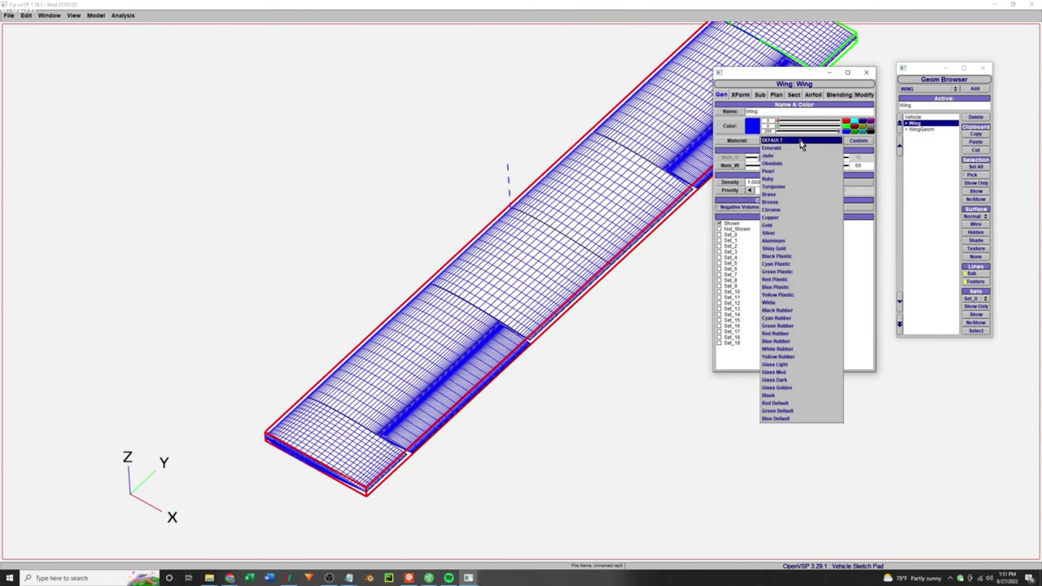
left_click(806, 413)
Rename the flap geometry to CS, leaving its material at DEFAULT.
left_click(912, 129)
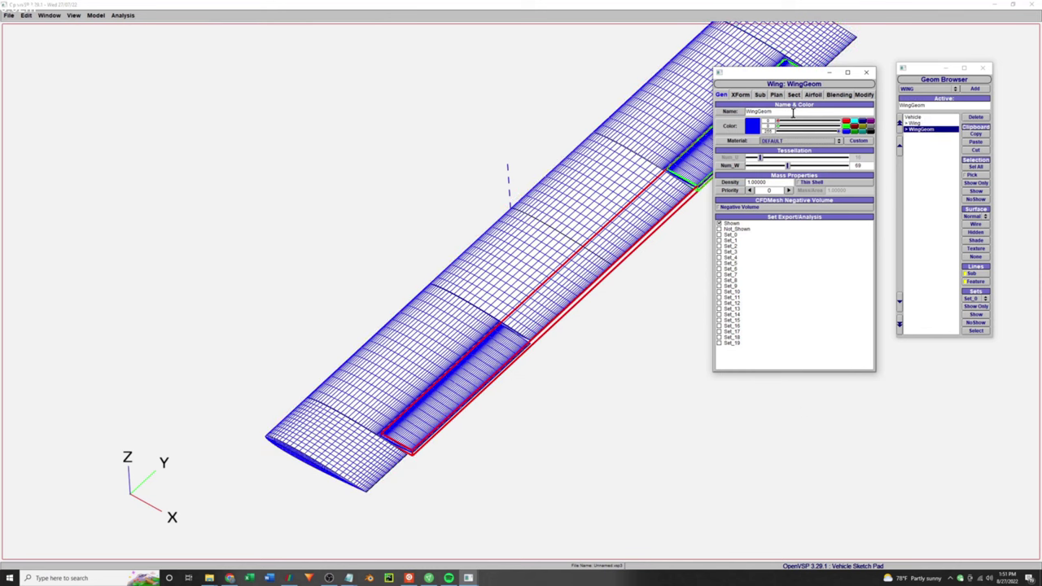
left_click(802, 140)
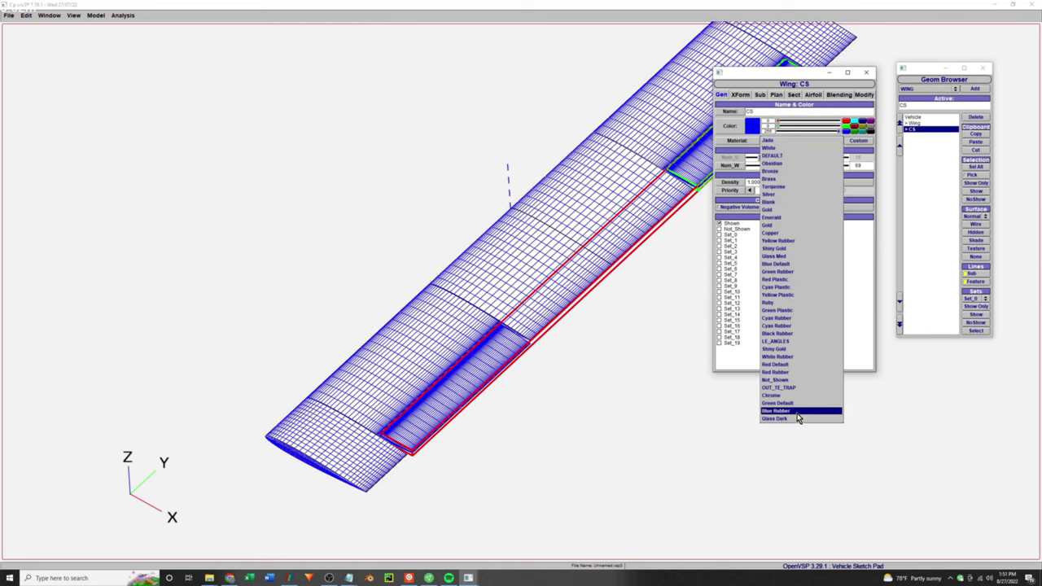
left_click(877, 302)
left_click(923, 236)
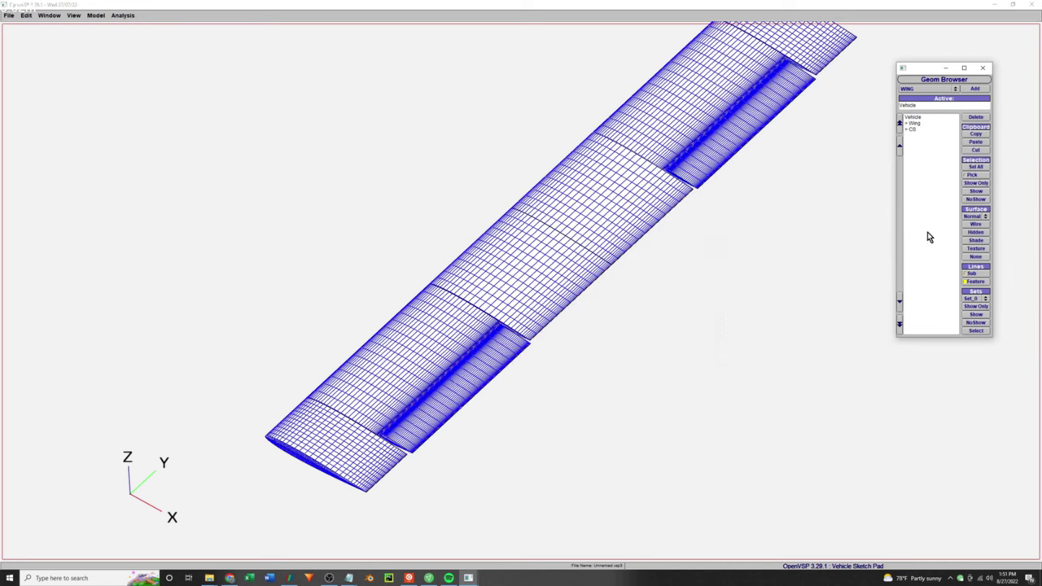
Display all geometries as shaded surfaces.
left_click(975, 166)
left_click(974, 240)
left_click(948, 261)
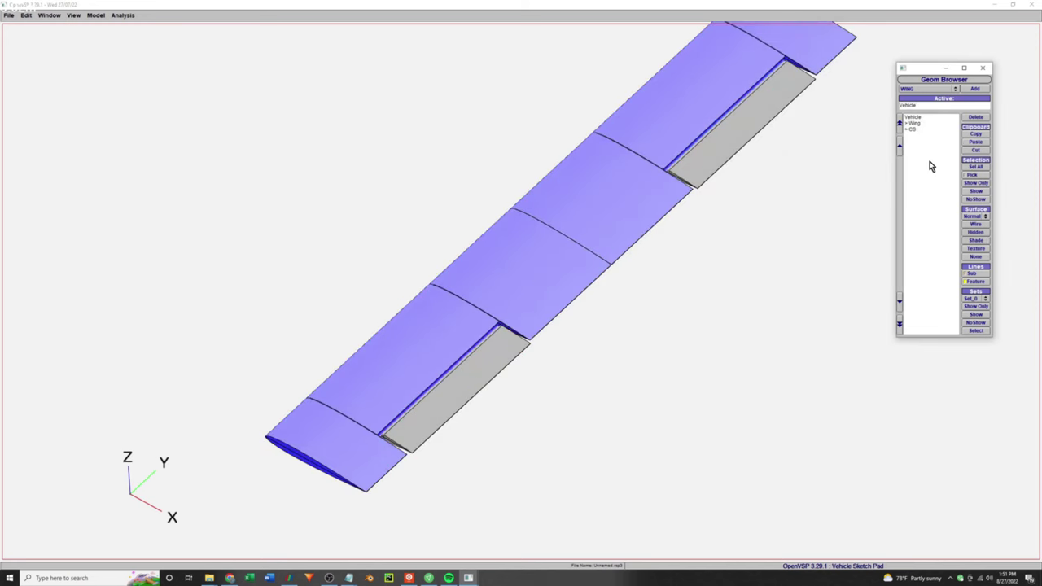
Assign the Red Default material to the CS flap geometry.
left_click(919, 129)
left_click(796, 140)
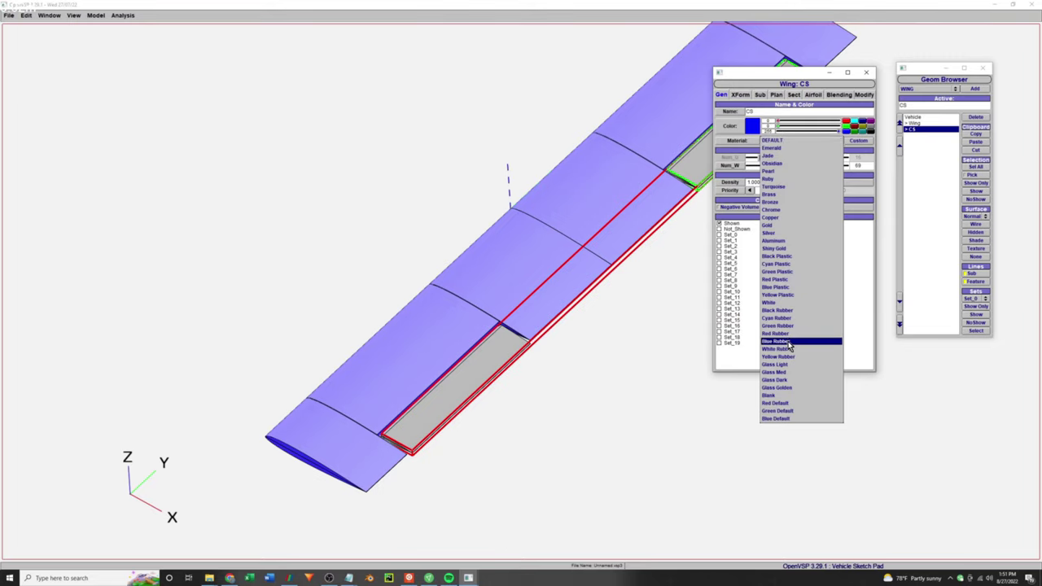
left_click(794, 404)
left_click(921, 281)
Examine the shaded wing from several angles, including close-ups of the flap inside its trailing-edge cutout.
left_click_drag(805, 353, 541, 163)
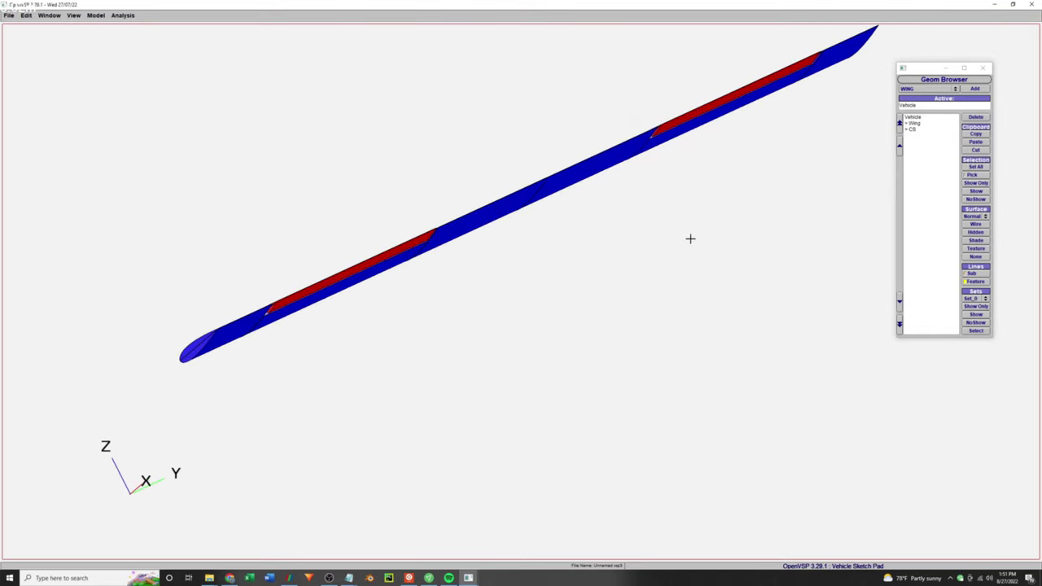
left_click_drag(689, 240, 550, 361)
scroll(609, 343, "up", 5)
scroll(550, 361, "down", 6)
right_click_drag(483, 335, 534, 352)
scroll(393, 277, "up", 9)
right_click_drag(393, 277, 687, 330)
right_click_drag(427, 298, 793, 444)
scroll(814, 439, "down", 6)
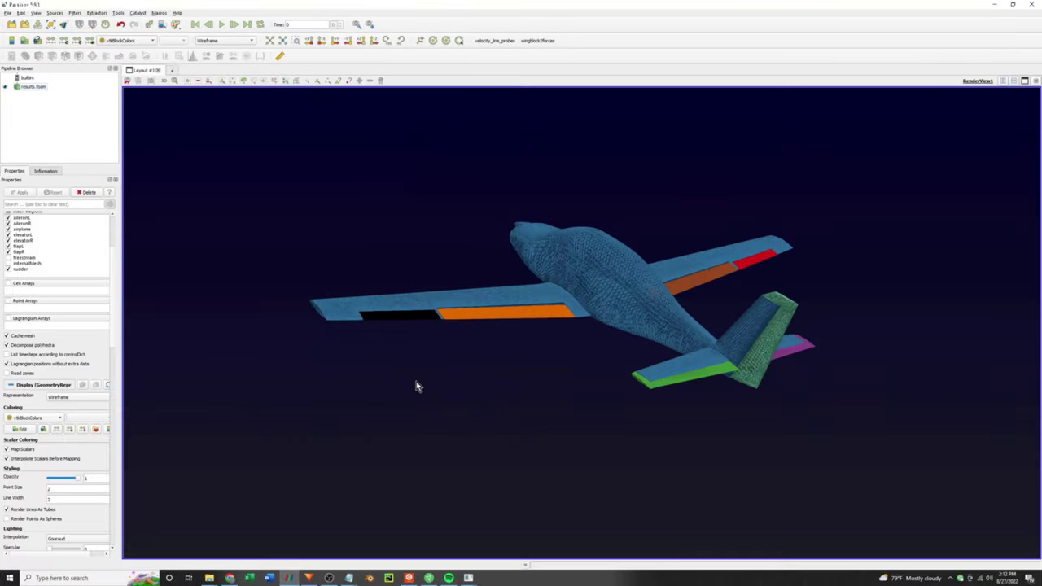
In ParaView, examine the aircraft's wireframe surface mesh around the wings, control surfaces and tail.
left_click_drag(416, 386, 552, 418)
right_click_drag(553, 418, 542, 461)
left_click_drag(544, 465, 909, 282)
right_click_drag(909, 282, 868, 411)
middle_click_drag(867, 411, 520, 481)
middle_click_drag(727, 356, 631, 402)
right_click_drag(630, 397, 628, 447)
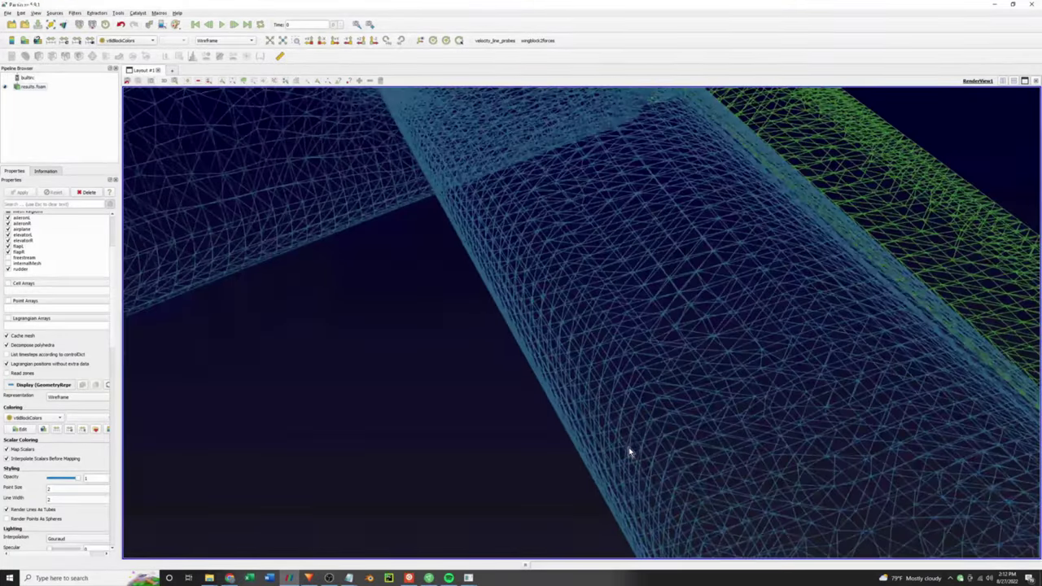
middle_click_drag(628, 447, 530, 423)
left_click_drag(531, 429, 609, 246)
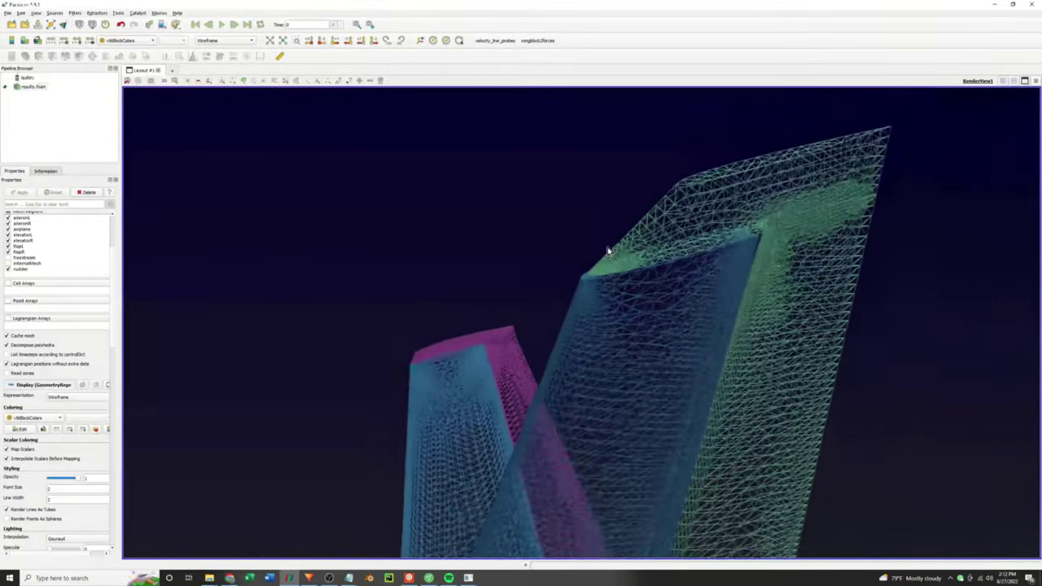
right_click_drag(609, 247, 609, 276)
left_click_drag(608, 276, 607, 440)
scroll(705, 285, "down", 9)
right_click_drag(607, 439, 620, 254)
Change the aircraft mesh representation to Surface With Edges.
left_click(216, 42)
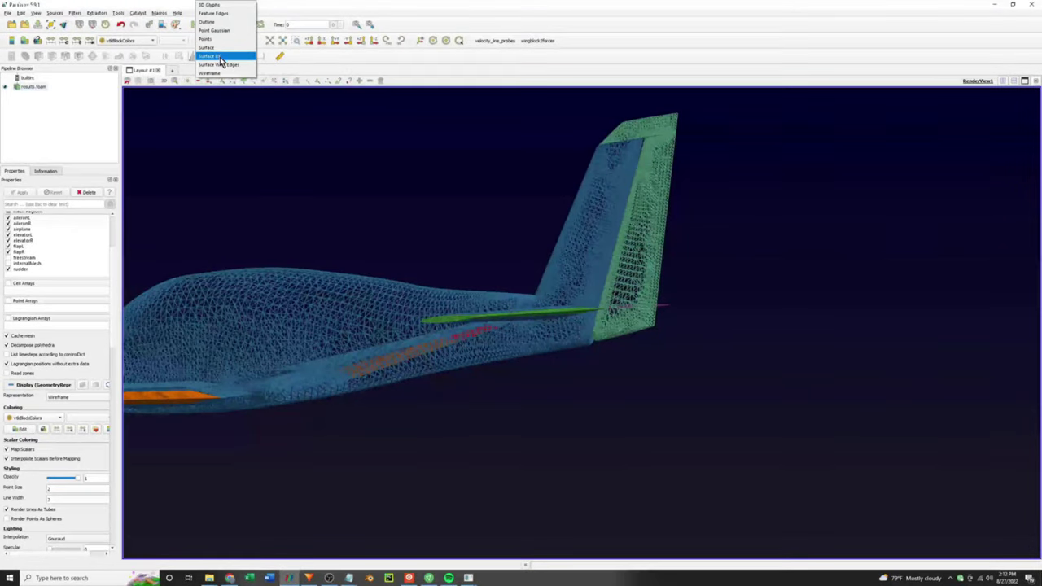
left_click(218, 64)
left_click_drag(272, 114, 431, 331)
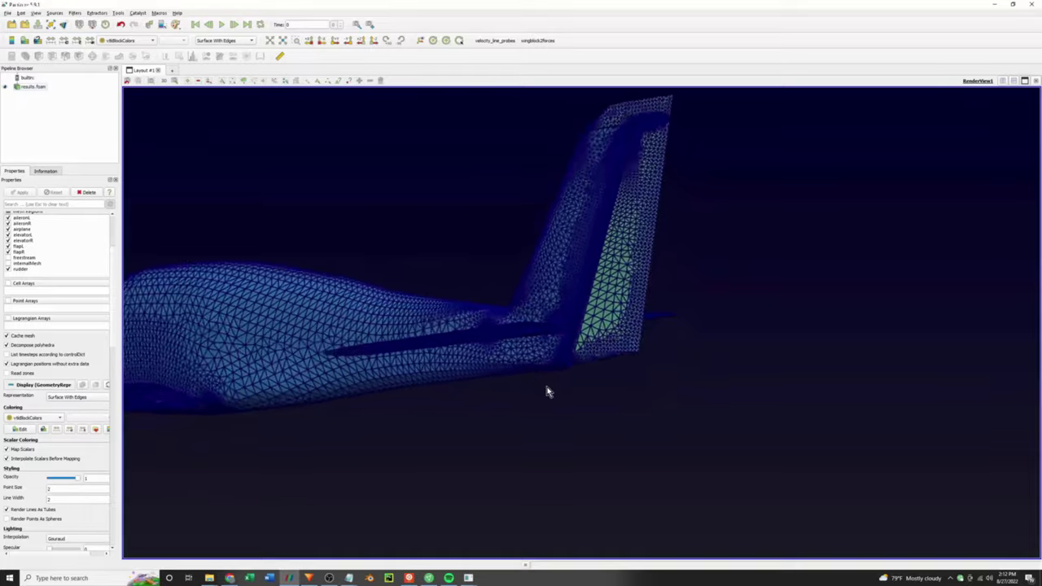
Examine the tail mesh up close where the elevator and rudder meet the fixed surfaces.
right_click_drag(546, 390, 551, 452)
middle_click_drag(551, 452, 575, 336)
scroll(586, 374, "down", 10)
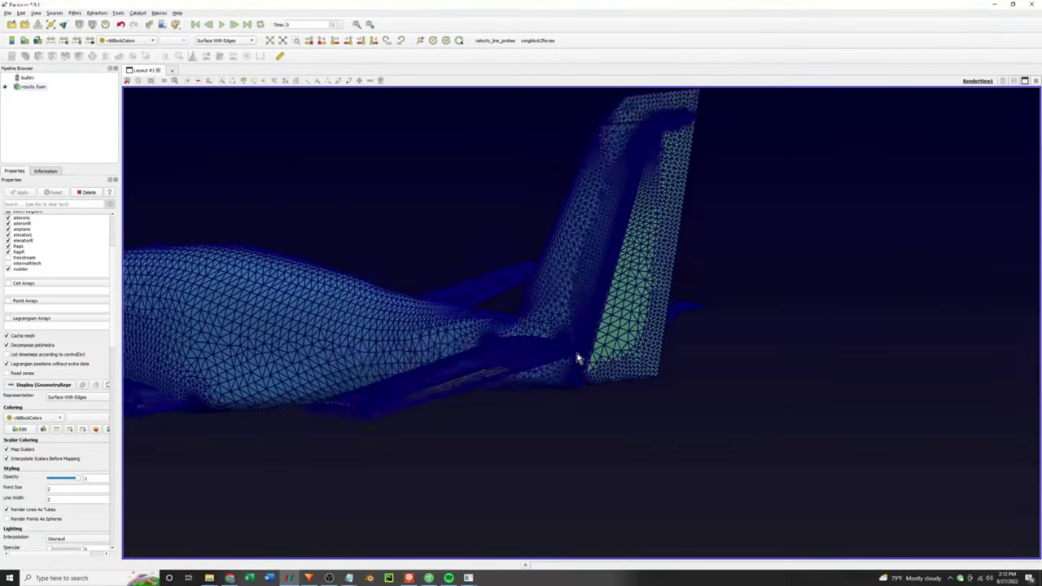
left_click_drag(577, 356, 582, 399)
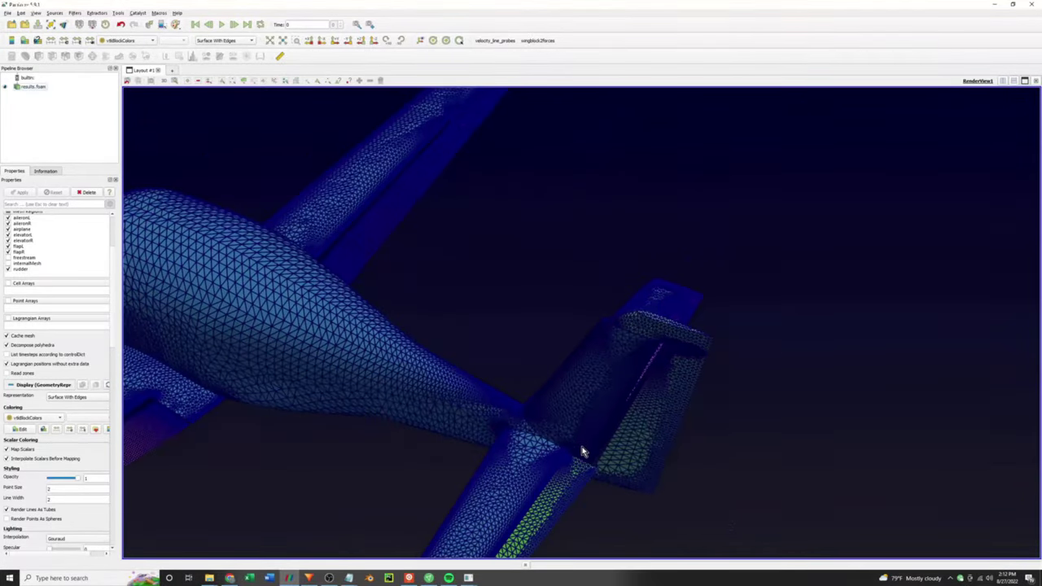
right_click_drag(582, 449, 573, 487)
left_click_drag(573, 487, 524, 454)
right_click_drag(524, 454, 509, 481)
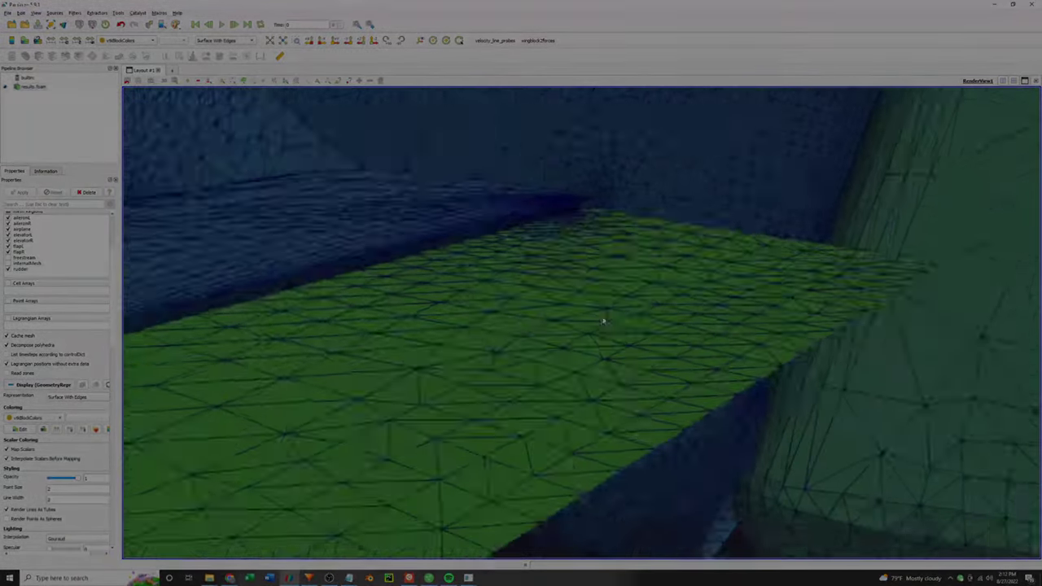